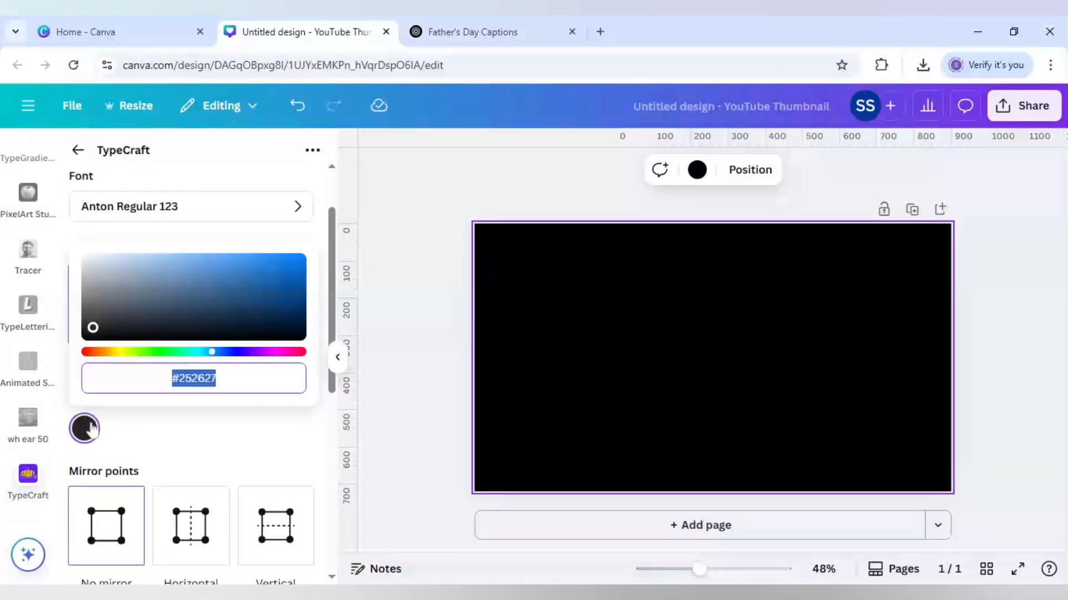
Step: Set the TypeCraft text colour to the bright red #FF0505
{"action": "left_click", "coordinate": [284, 352]}
{"action": "left_click", "coordinate": [304, 353]}
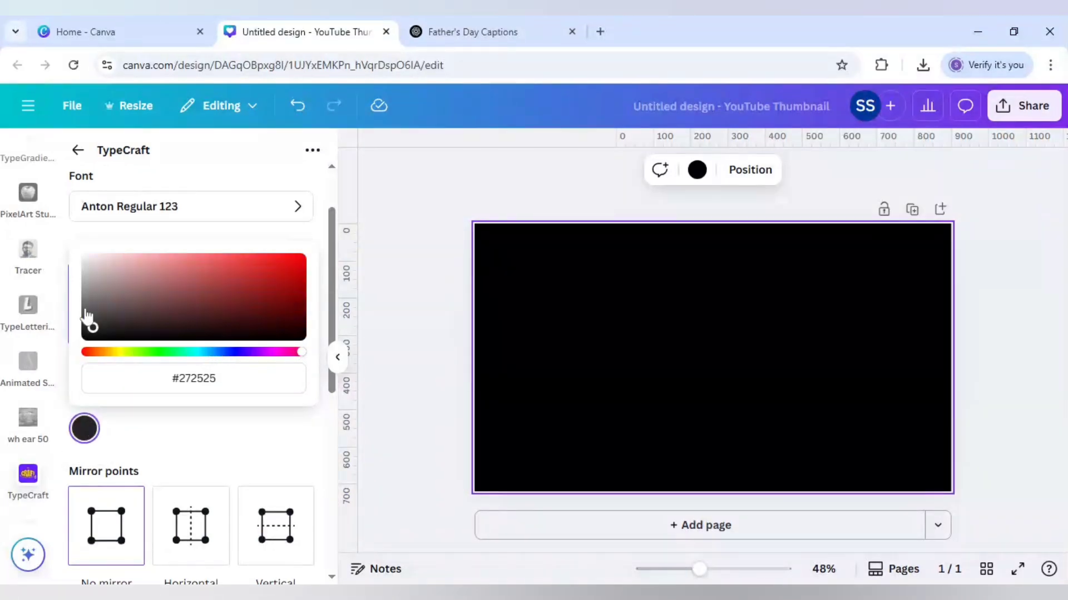
{"action": "left_click_drag", "start_coordinate": [93, 328], "coordinate": [312, 249]}
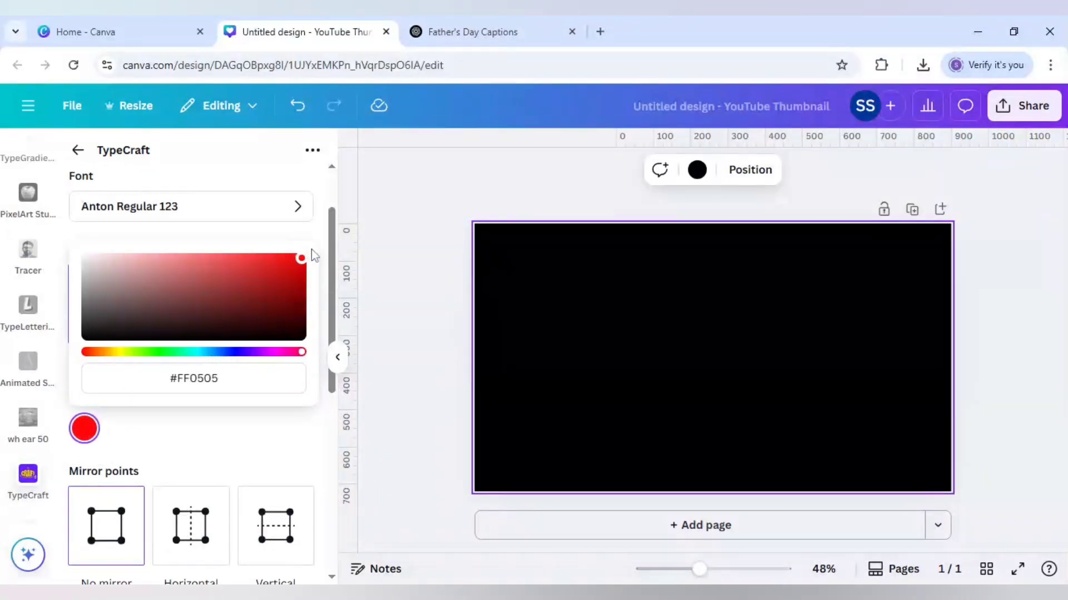
{"action": "left_click", "coordinate": [165, 429]}
Step: Reshape the DADFLIX lettering by raising its whole upper edge evenly, arching the lower edge's middle upward and pulling both lower corners slightly down
{"action": "scroll", "coordinate": [164, 429], "scroll_direction": "down", "scroll_amount": 5}
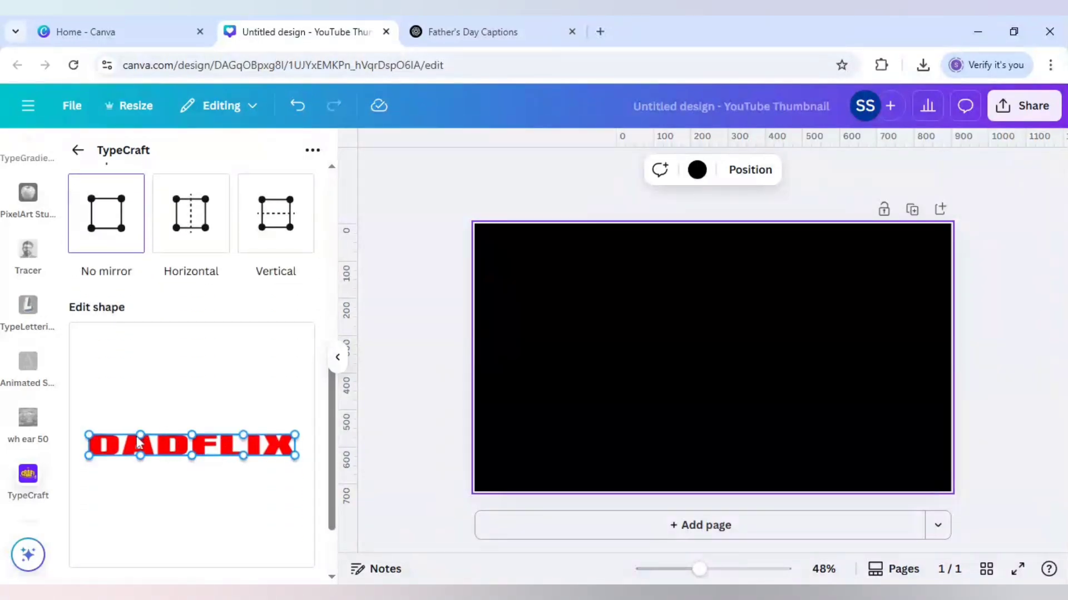
{"action": "left_click_drag", "start_coordinate": [194, 435], "coordinate": [197, 388]}
{"action": "left_click_drag", "start_coordinate": [90, 440], "coordinate": [92, 390]}
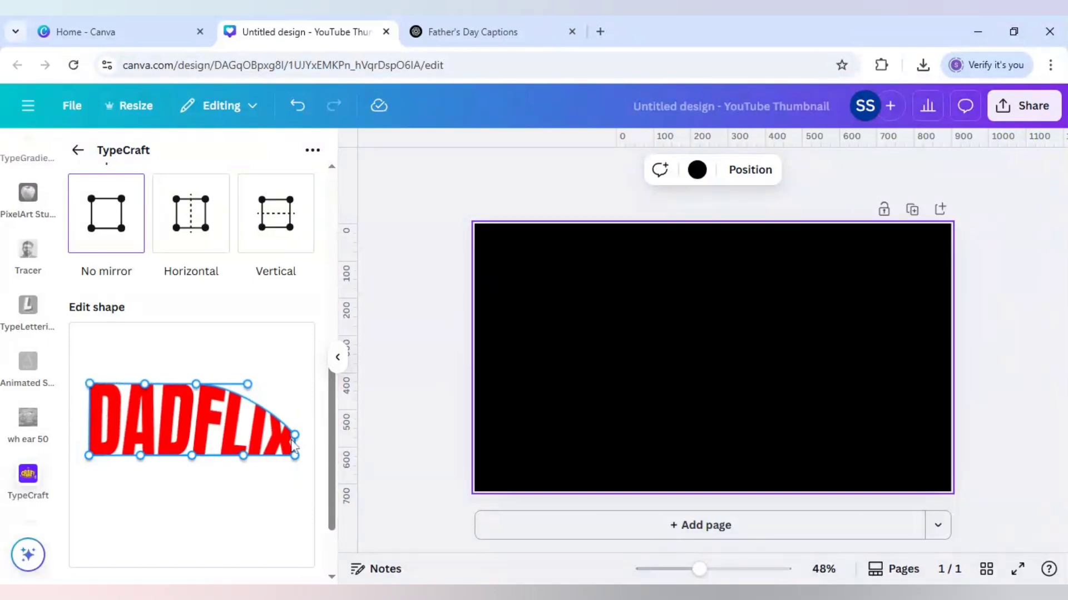
{"action": "left_click_drag", "start_coordinate": [295, 435], "coordinate": [296, 384]}
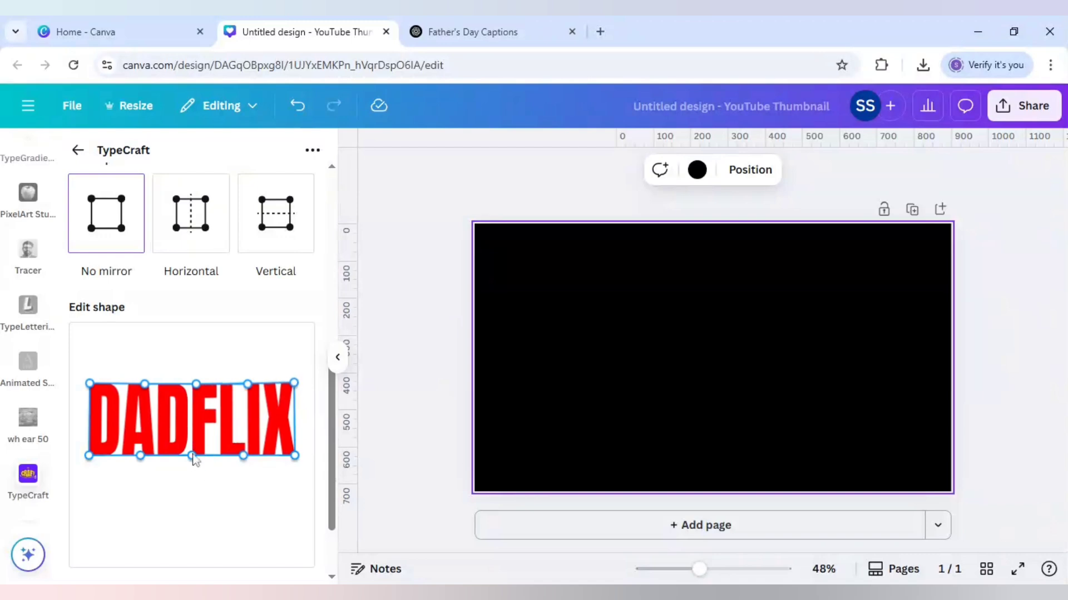
{"action": "left_click_drag", "start_coordinate": [191, 456], "coordinate": [195, 440]}
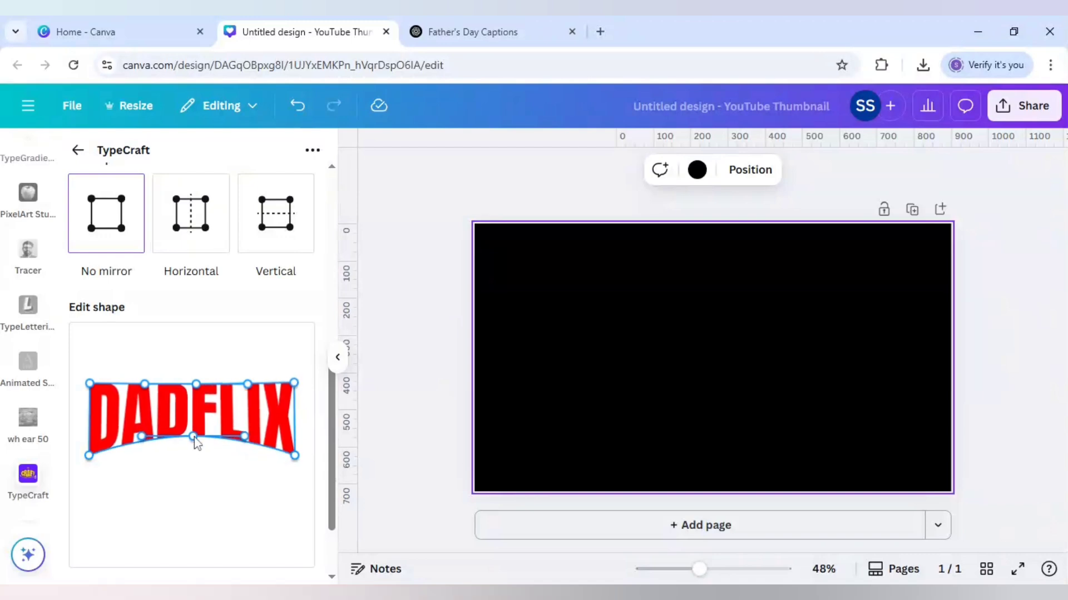
{"action": "left_click_drag", "start_coordinate": [89, 456], "coordinate": [89, 465]}
{"action": "left_click_drag", "start_coordinate": [300, 460], "coordinate": [296, 463]}
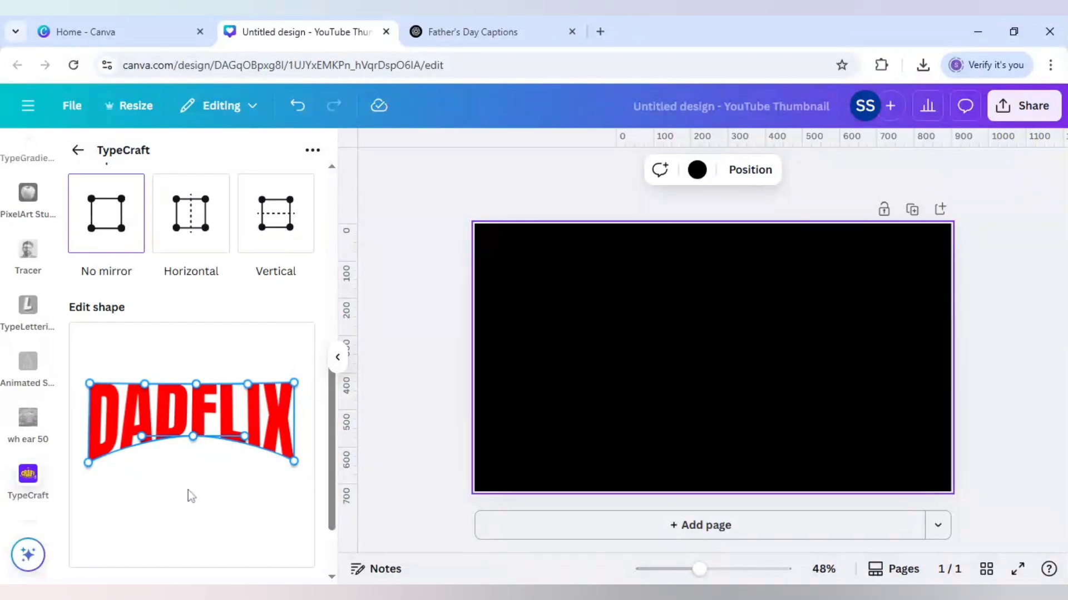
Step: Add the shaped DADFLIX lettering to the design, shrink it and place it in the page's upper-left corner
{"action": "scroll", "coordinate": [188, 489], "scroll_direction": "down", "scroll_amount": 3}
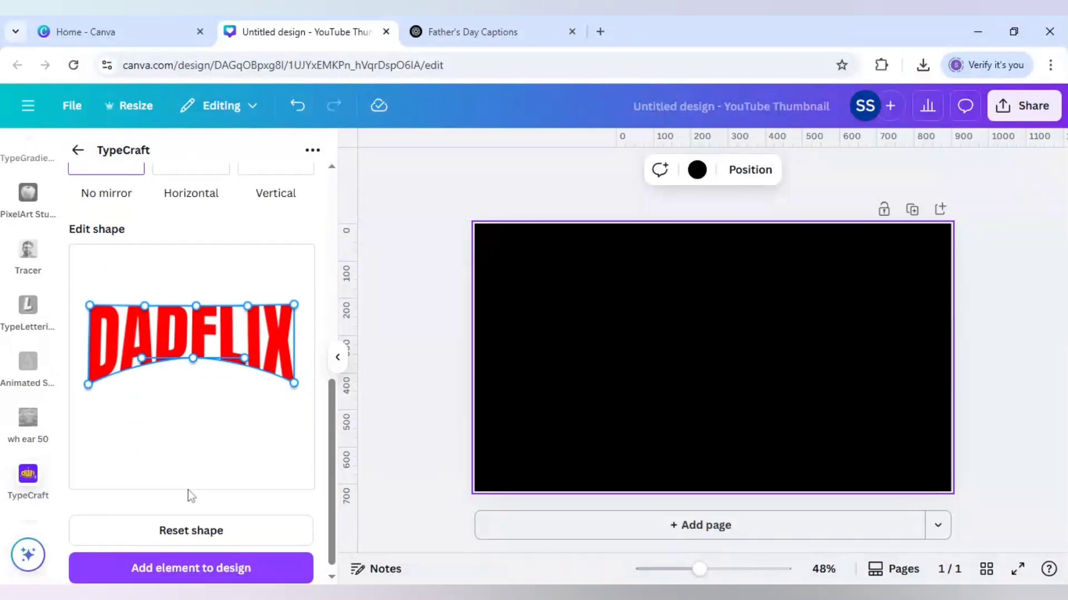
{"action": "left_click", "coordinate": [211, 561]}
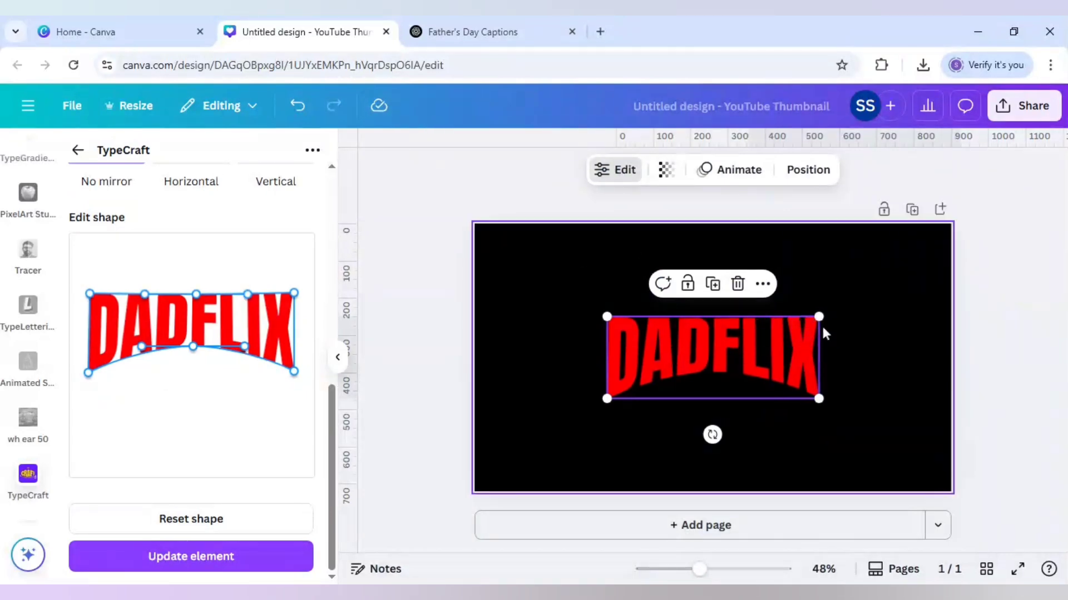
{"action": "left_click_drag", "start_coordinate": [818, 317], "coordinate": [573, 265]}
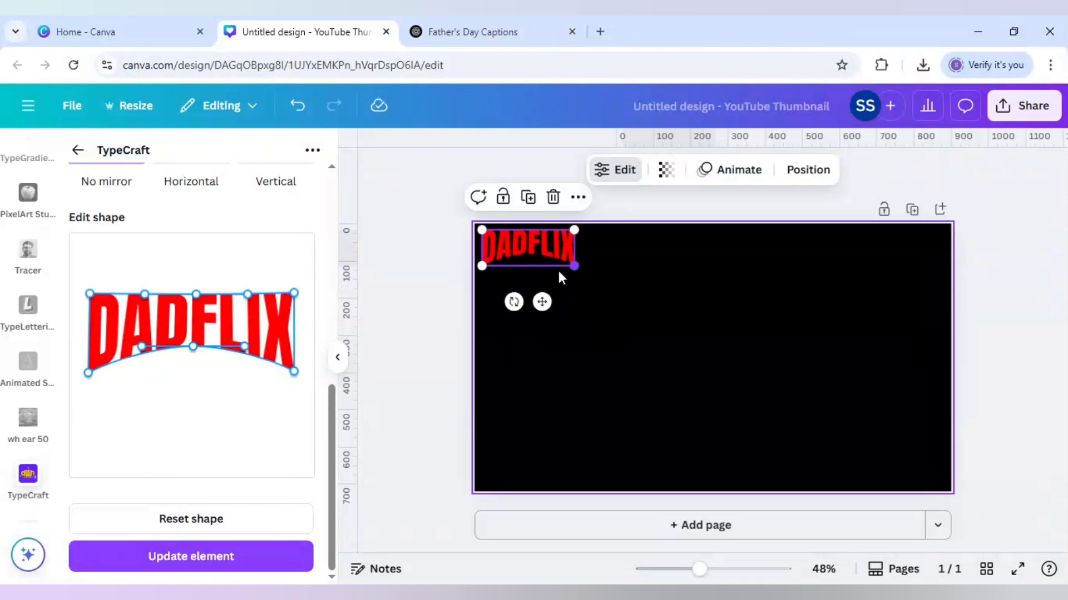
{"action": "left_click", "coordinate": [558, 305]}
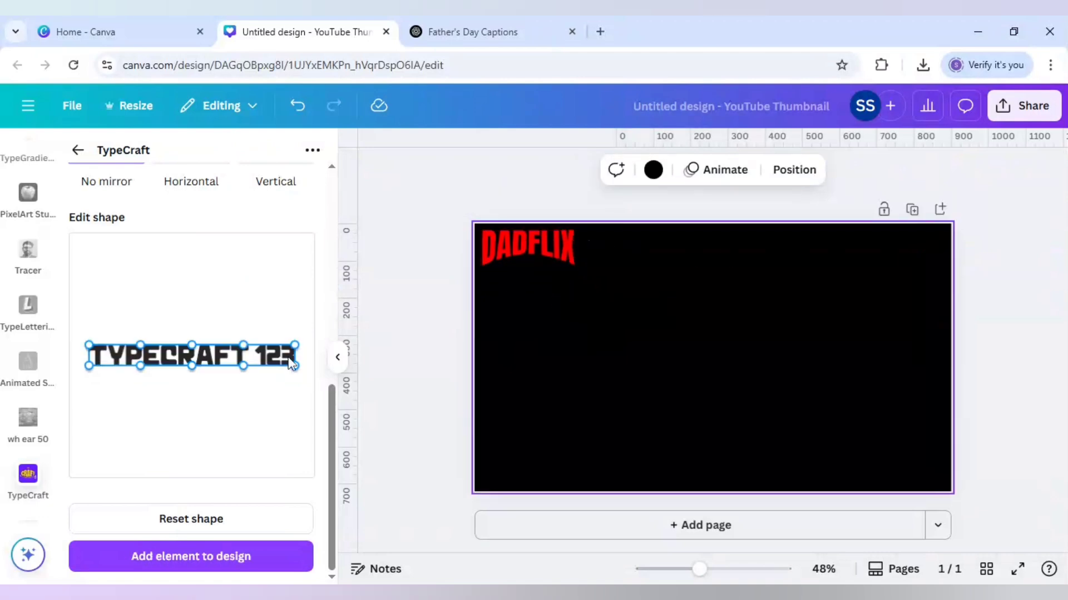
Step: Add a subheading text reading "Home" to the page
{"action": "scroll", "coordinate": [47, 367], "scroll_direction": "up", "scroll_amount": 10}
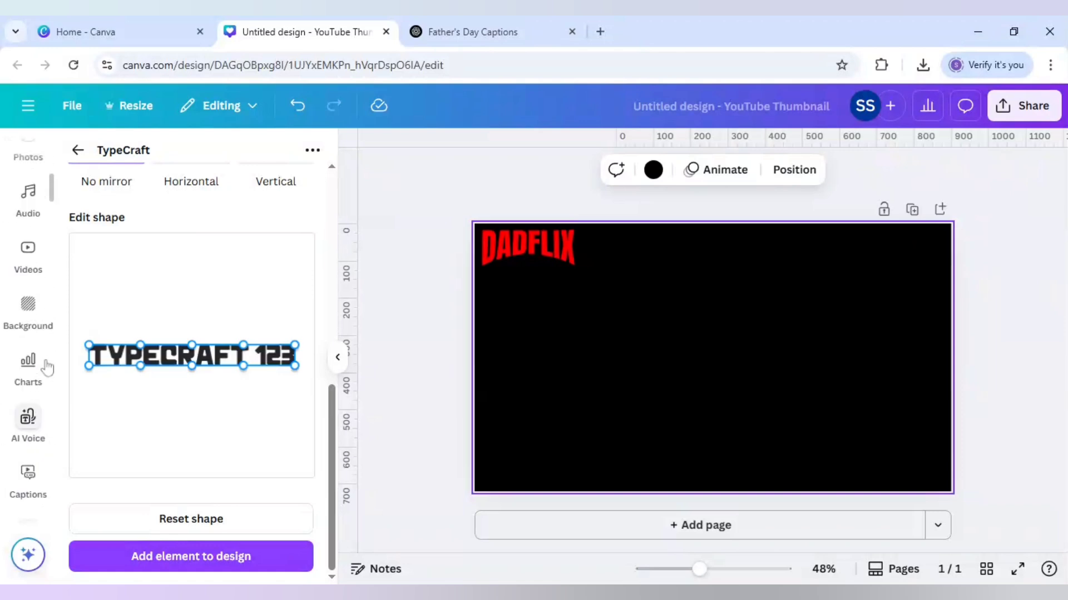
{"action": "scroll", "coordinate": [47, 367], "scroll_direction": "up", "scroll_amount": 9}
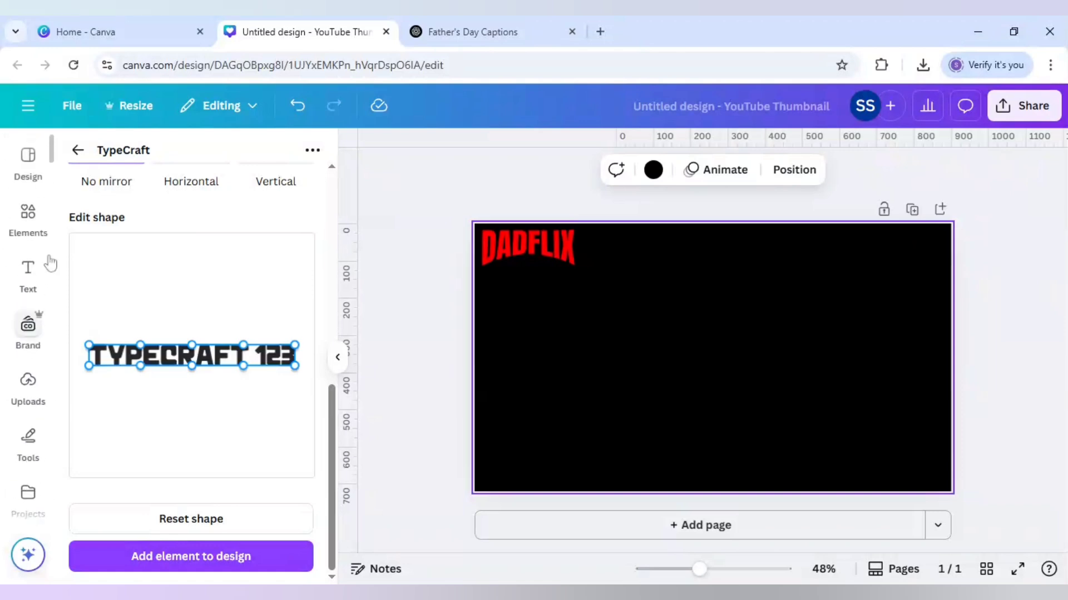
{"action": "left_click", "coordinate": [29, 273]}
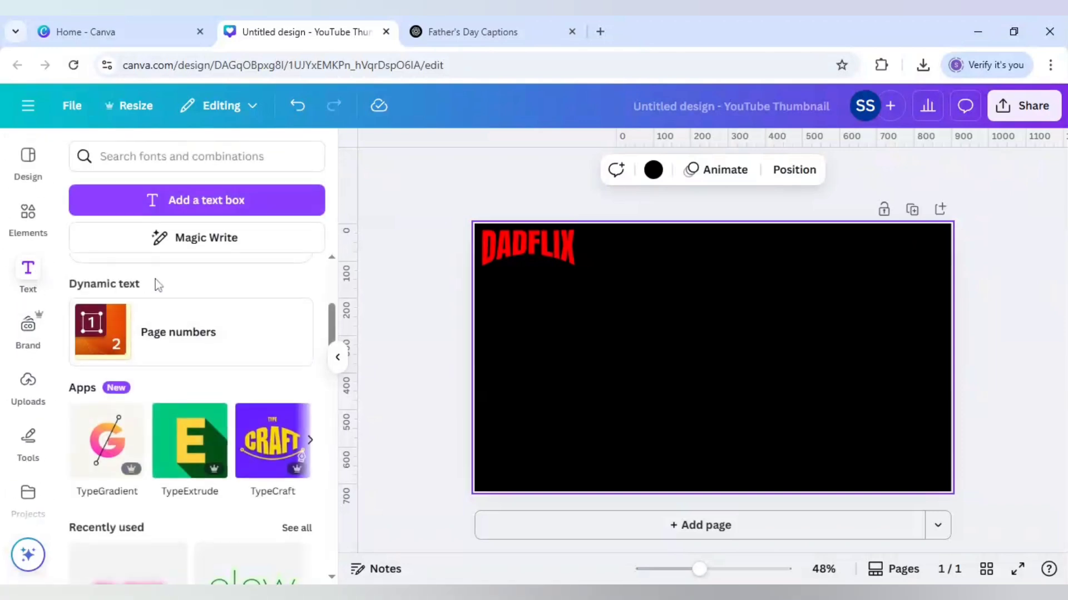
{"action": "scroll", "coordinate": [155, 279], "scroll_direction": "up", "scroll_amount": 3}
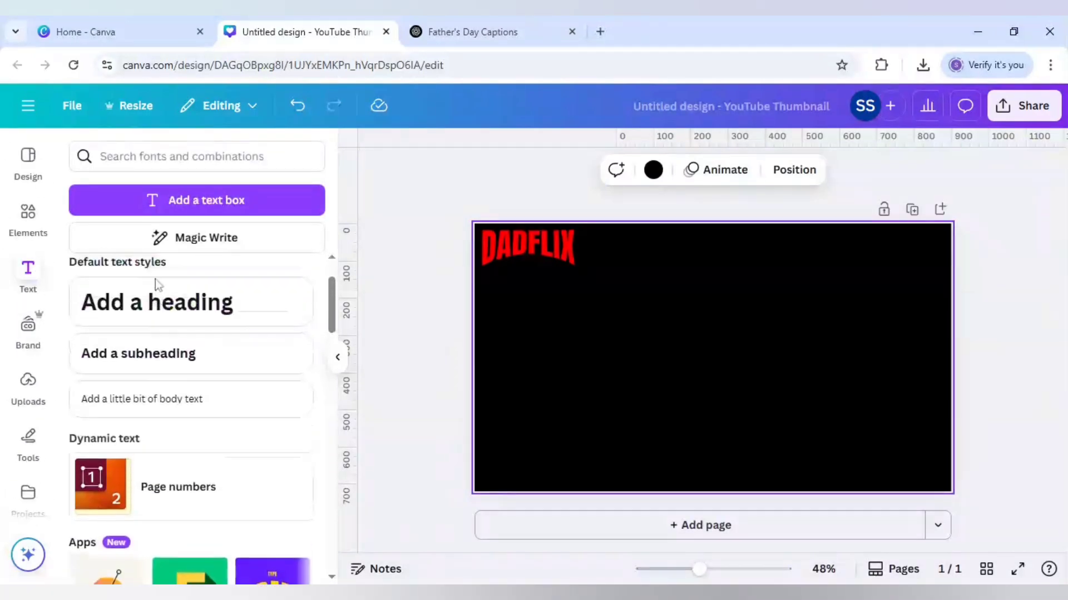
{"action": "left_click", "coordinate": [170, 367]}
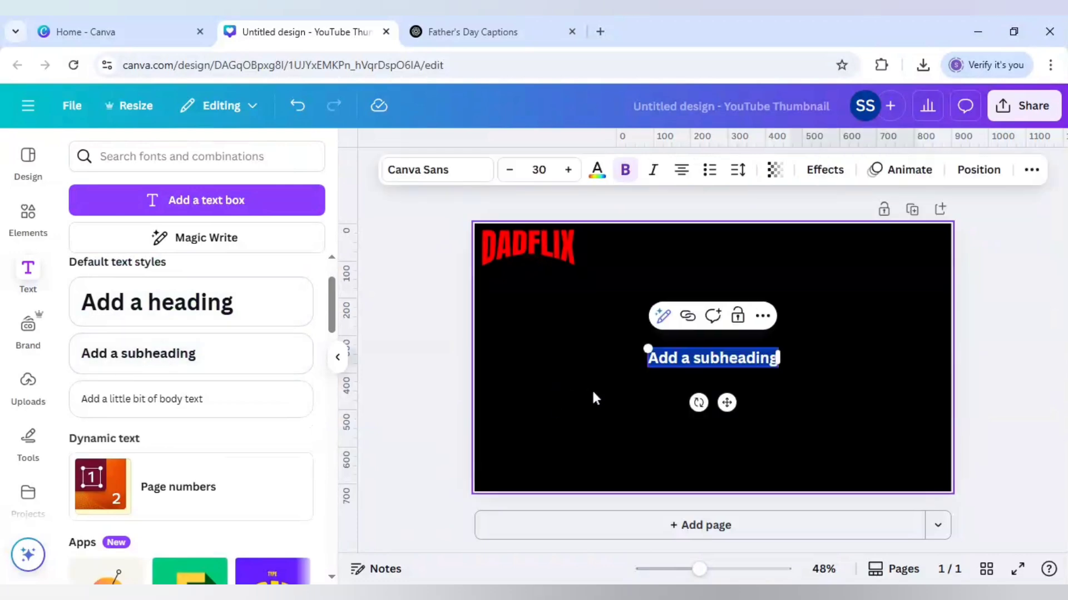
{"action": "type", "text": "Home"}
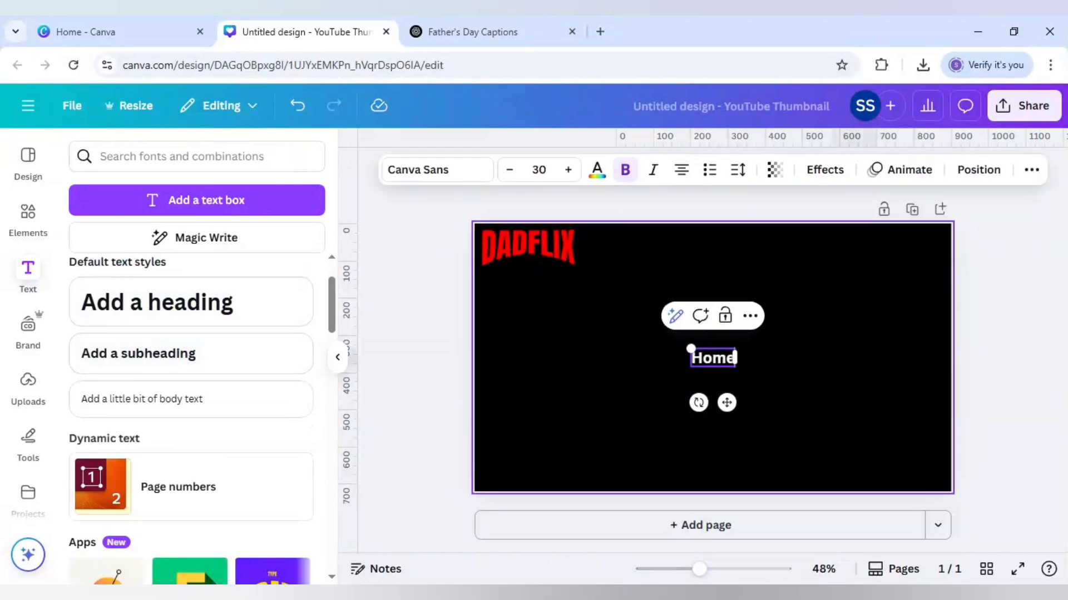
{"action": "left_click", "coordinate": [622, 403]}
Step: Set the Home text to font size 22 and move it to just right of the DADFLIX logo
{"action": "left_click", "coordinate": [717, 365]}
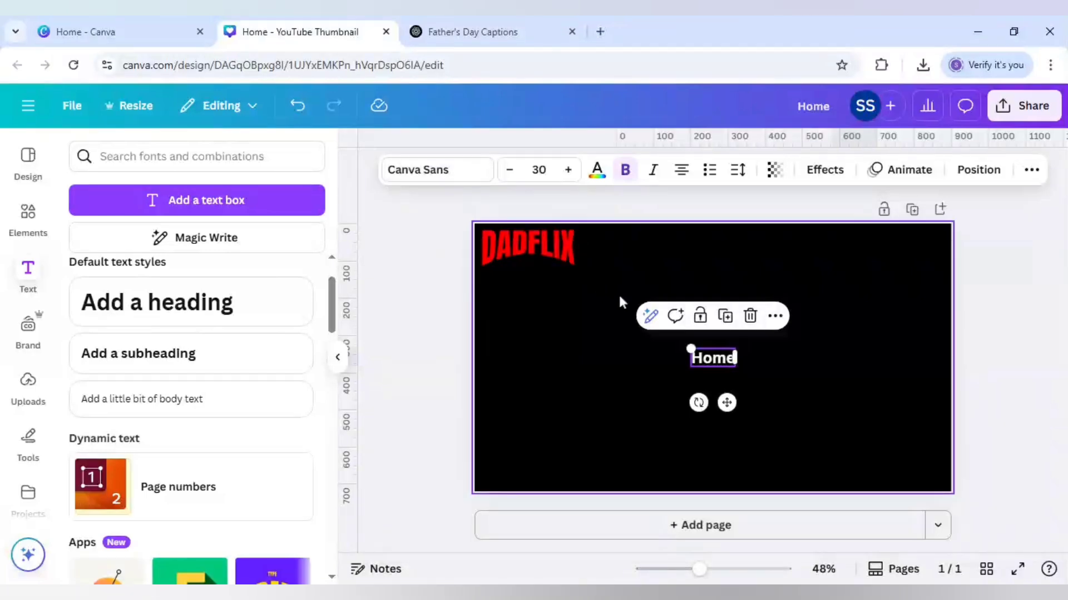
{"action": "left_click", "coordinate": [539, 169]}
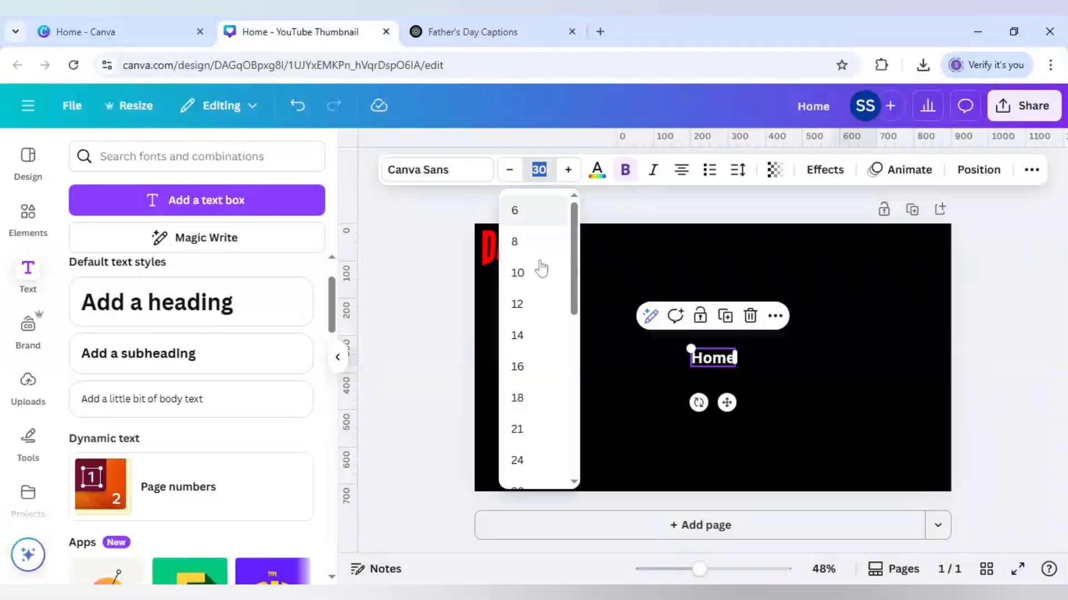
{"action": "left_click", "coordinate": [531, 359]}
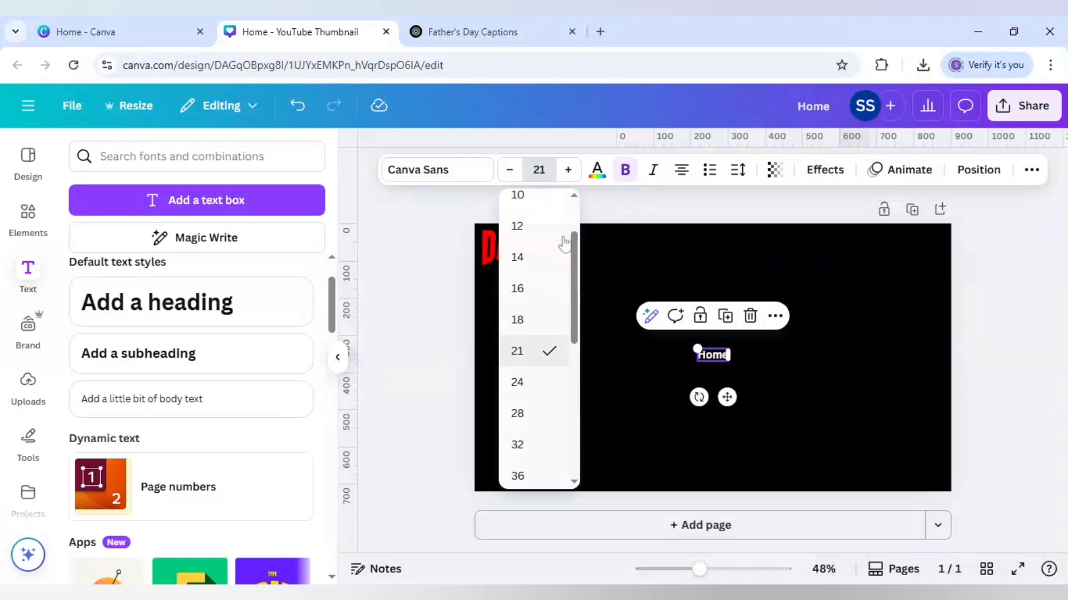
{"action": "left_click", "coordinate": [569, 169]}
{"action": "left_click_drag", "start_coordinate": [726, 398], "coordinate": [656, 288]}
Step: Duplicate the Home text, change the copy to "Movies" and line it up just right of Home
{"action": "left_click", "coordinate": [613, 206]}
{"action": "double_click", "coordinate": [650, 247]}
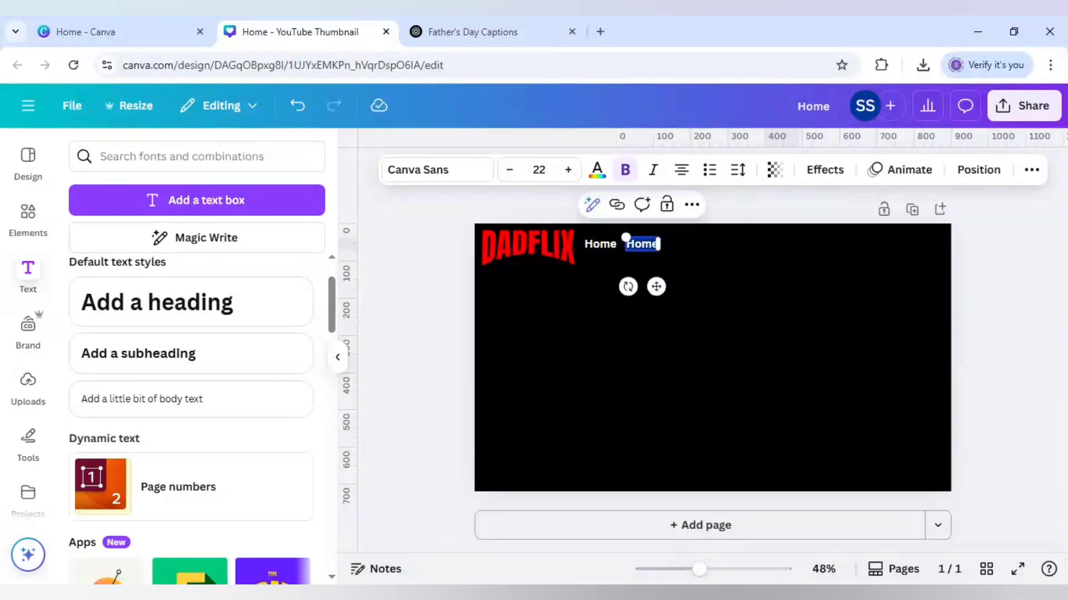
{"action": "type", "text": "Movies"}
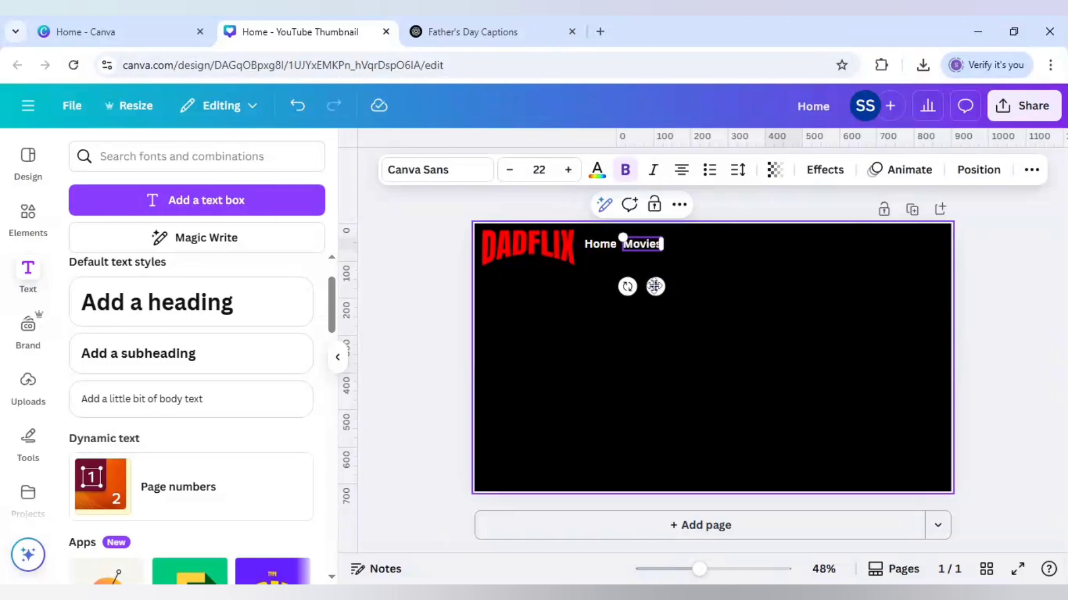
{"action": "left_click_drag", "start_coordinate": [655, 287], "coordinate": [661, 286]}
{"action": "left_click", "coordinate": [683, 276]}
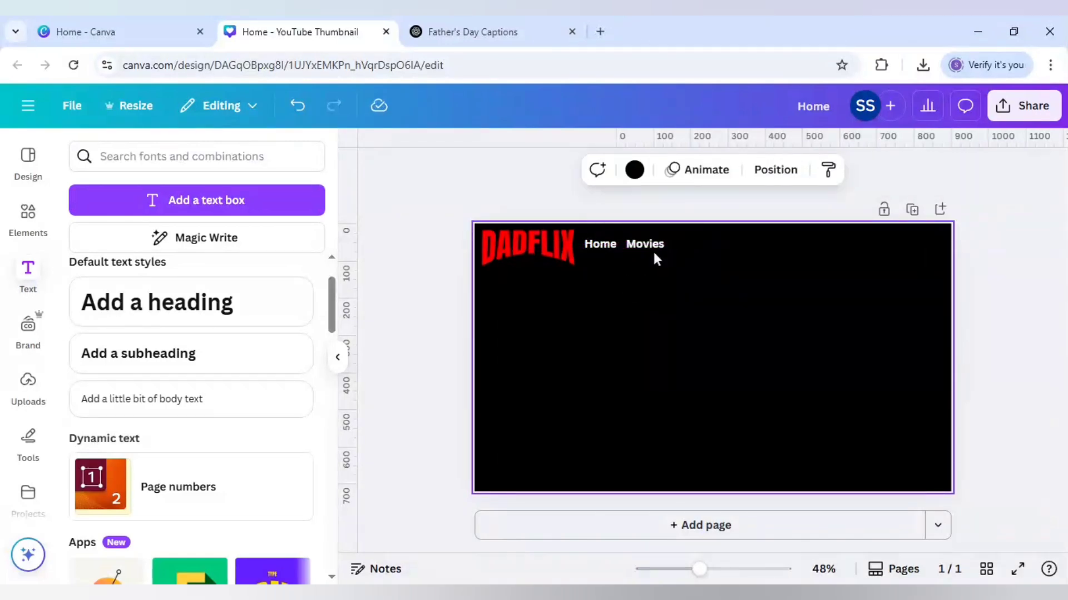
Step: Duplicate the Movies text, change the copy to "TV Shows" and align it in the row just right of Movies
{"action": "left_click", "coordinate": [651, 243]}
{"action": "left_click", "coordinate": [657, 205]}
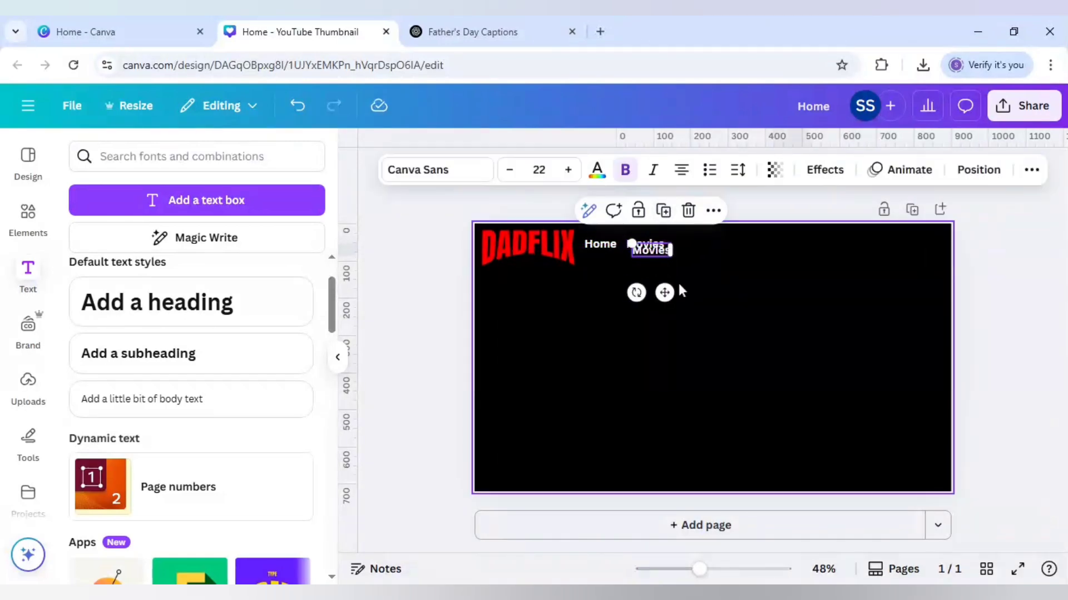
{"action": "left_click", "coordinate": [653, 254]}
{"action": "double_click", "coordinate": [651, 252]}
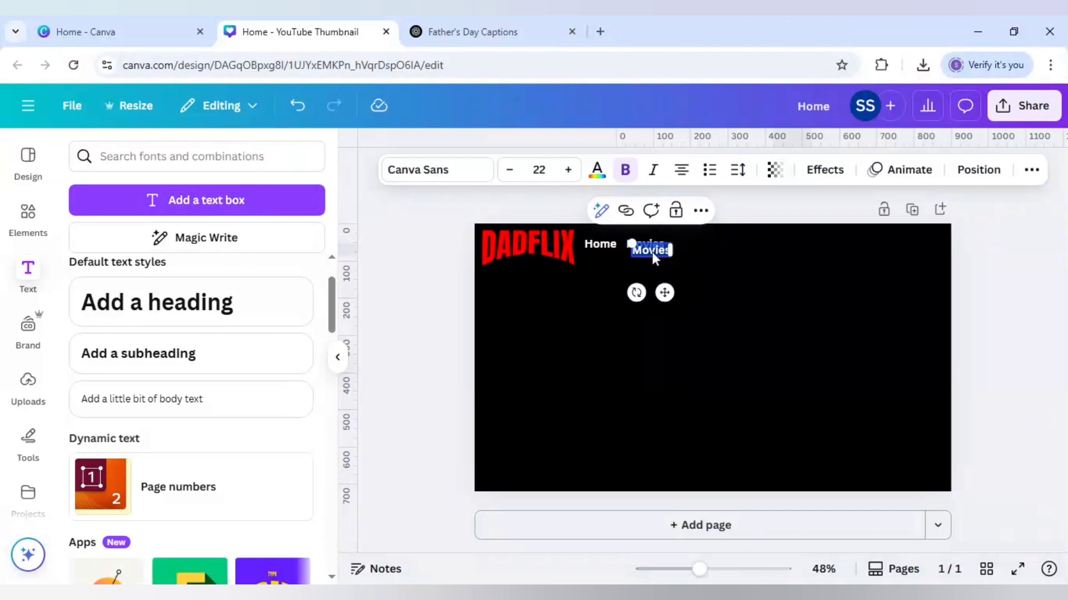
{"action": "type", "text": "TV"}
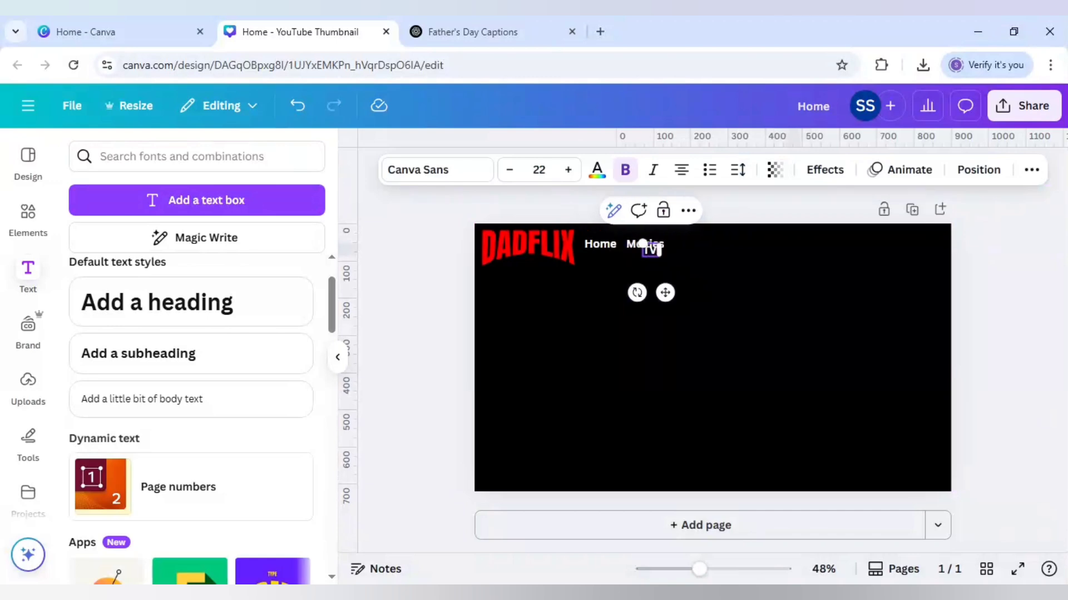
{"action": "type", "text": " Shows"}
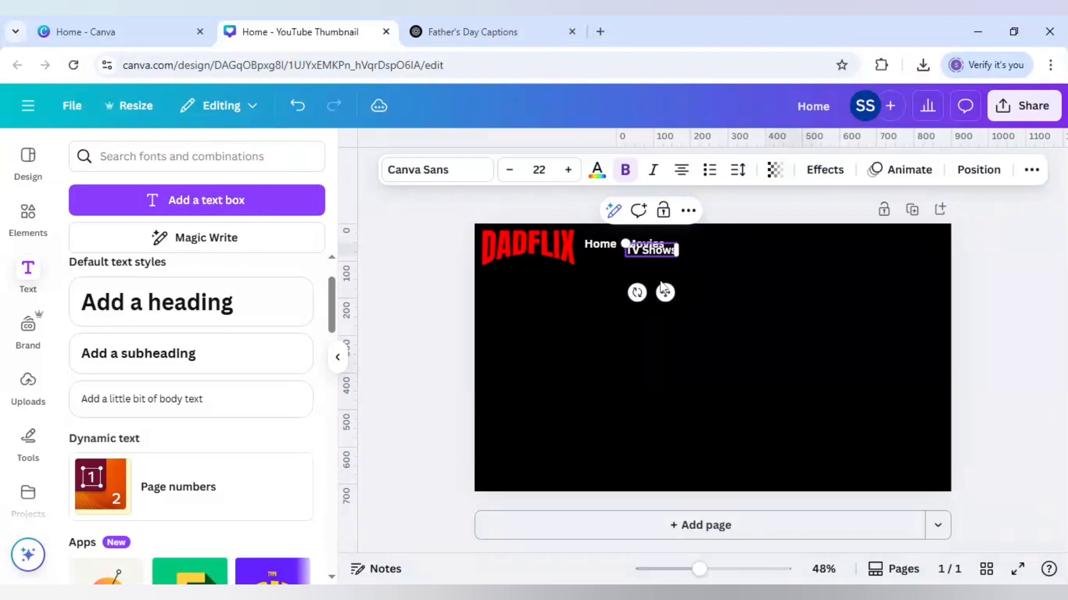
{"action": "left_click_drag", "start_coordinate": [673, 298], "coordinate": [720, 290]}
{"action": "left_click", "coordinate": [762, 290]}
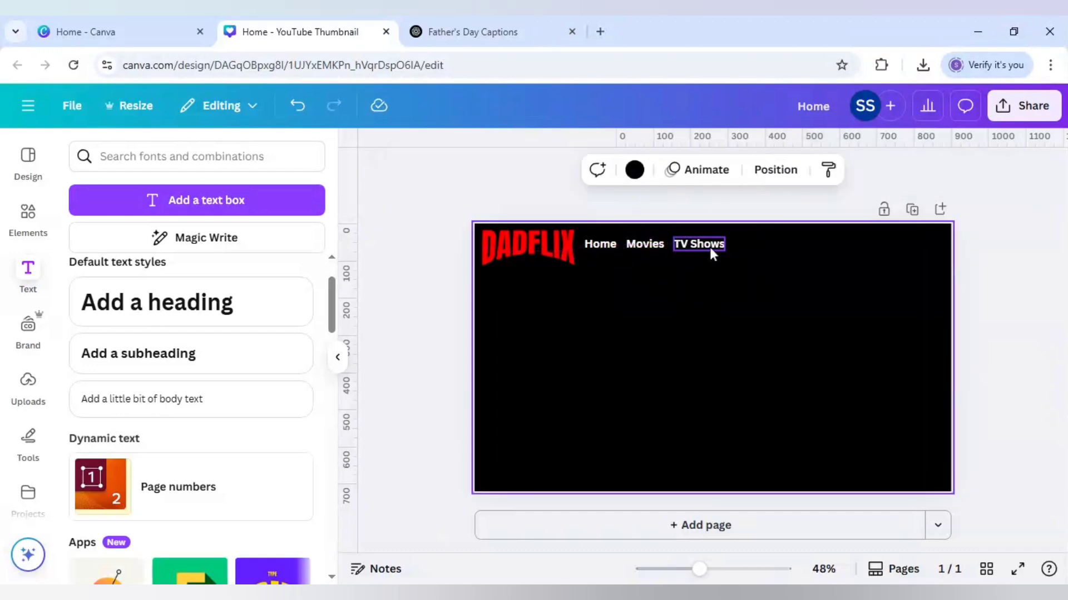
Step: Duplicate the TV Shows text, change the copy to "New & Popular" and align it in the row just right of TV Shows
{"action": "left_click", "coordinate": [711, 249]}
{"action": "left_click", "coordinate": [712, 205]}
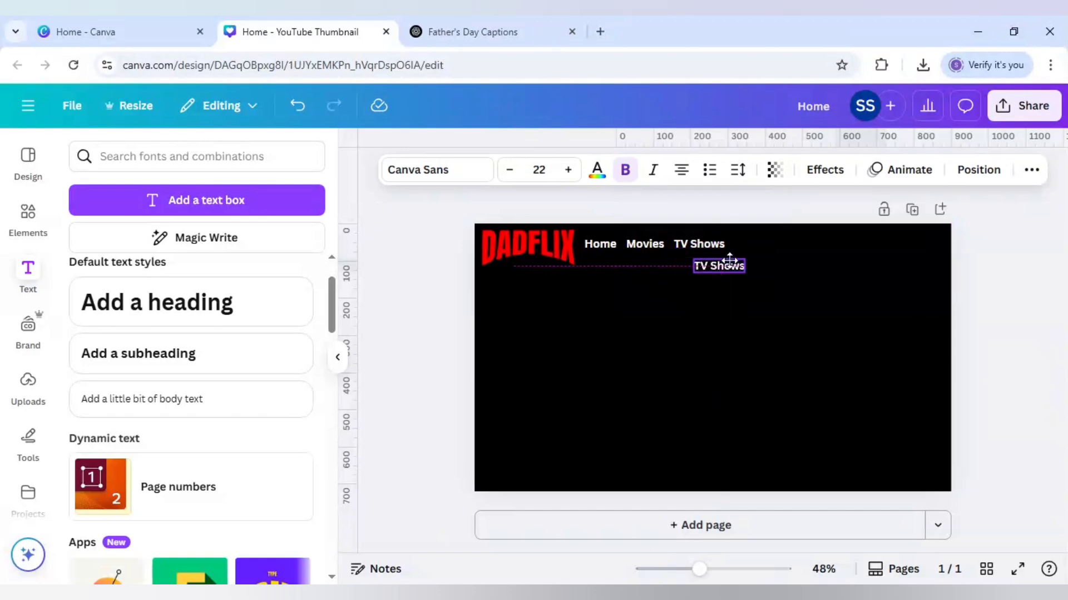
{"action": "double_click", "coordinate": [720, 266]}
{"action": "type", "text": "New"}
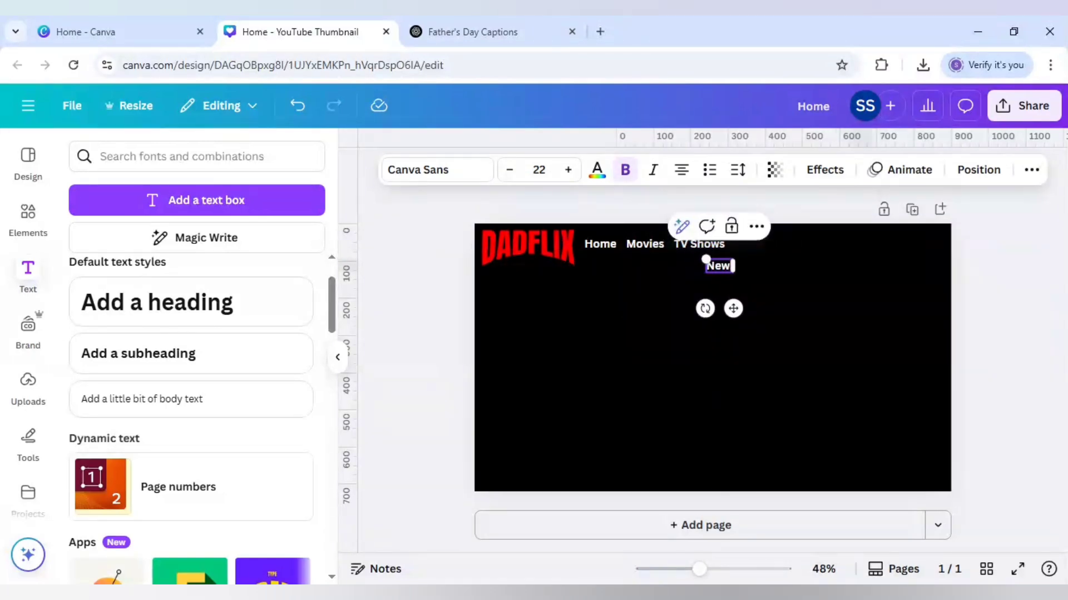
{"action": "type", "text": " & Popu"}
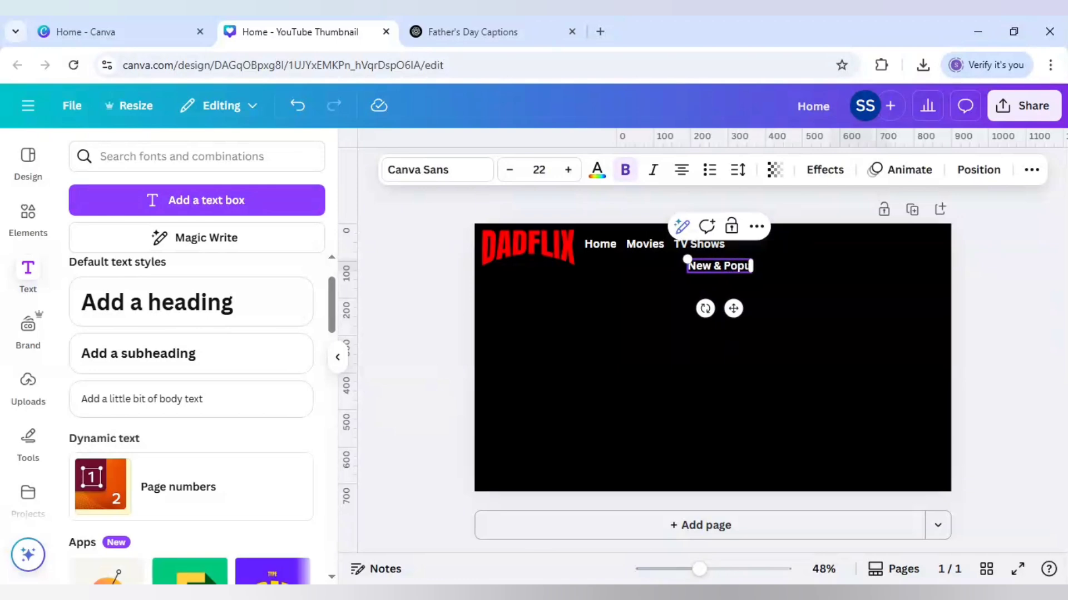
{"action": "type", "text": "lar"}
{"action": "left_click_drag", "start_coordinate": [734, 309], "coordinate": [787, 287]}
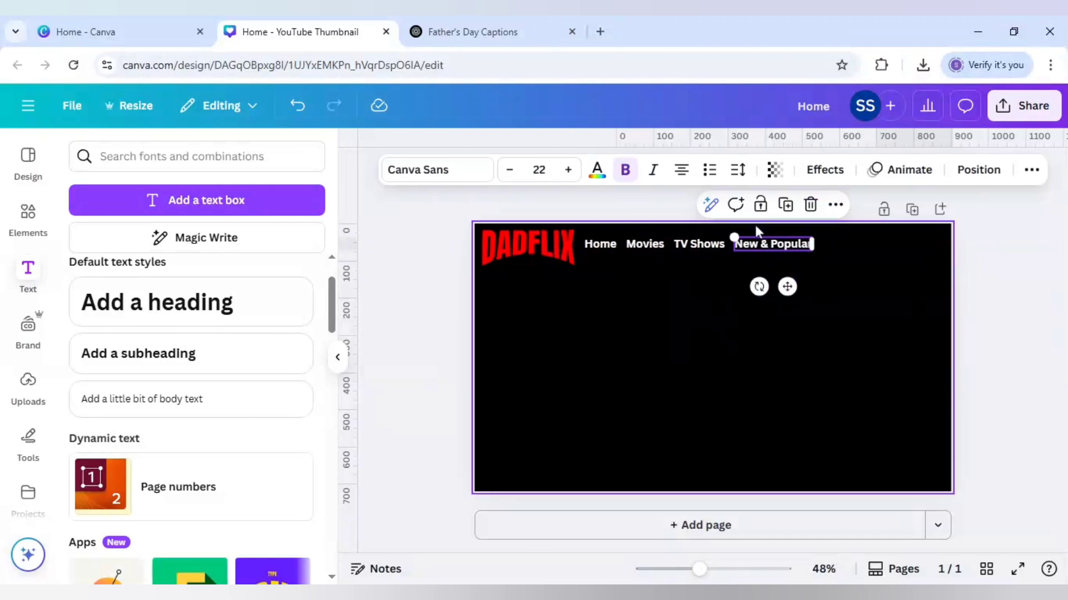
Step: Place a copy of the New & Popular text at the row's end, change it to "My List" and align it with the other items
{"action": "left_click_drag", "start_coordinate": [786, 287], "coordinate": [840, 285]}
{"action": "double_click", "coordinate": [842, 244]}
{"action": "type", "text": "My List"}
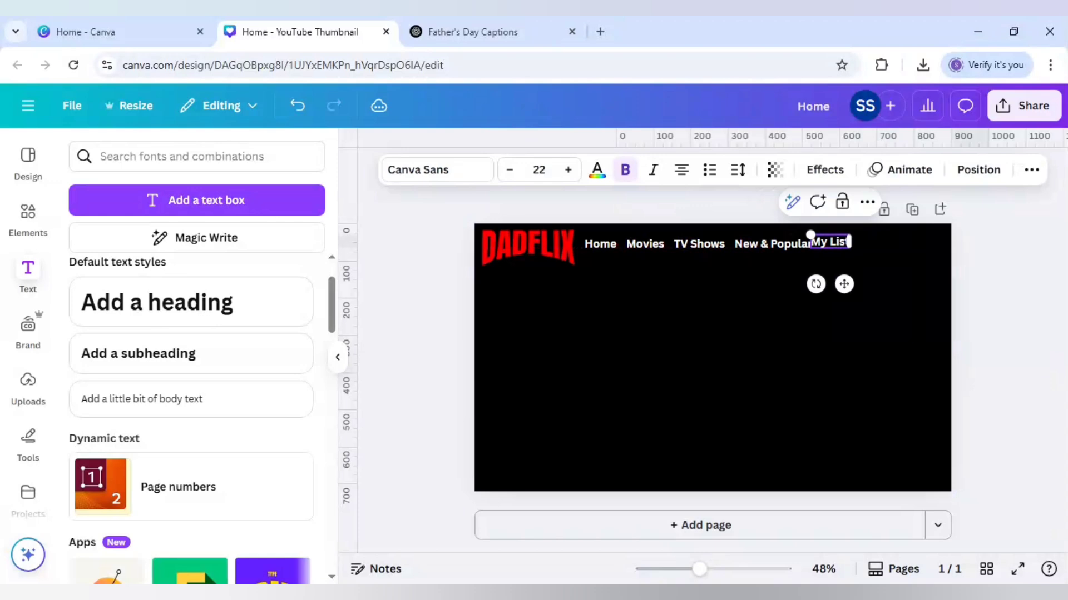
{"action": "left_click_drag", "start_coordinate": [844, 284], "coordinate": [856, 287]}
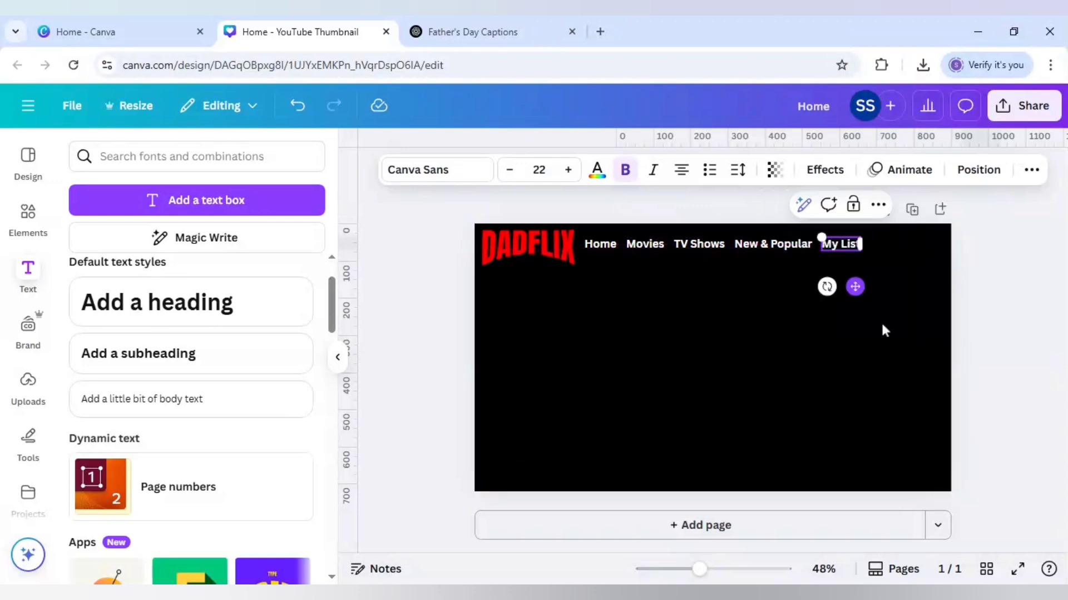
{"action": "left_click", "coordinate": [885, 331]}
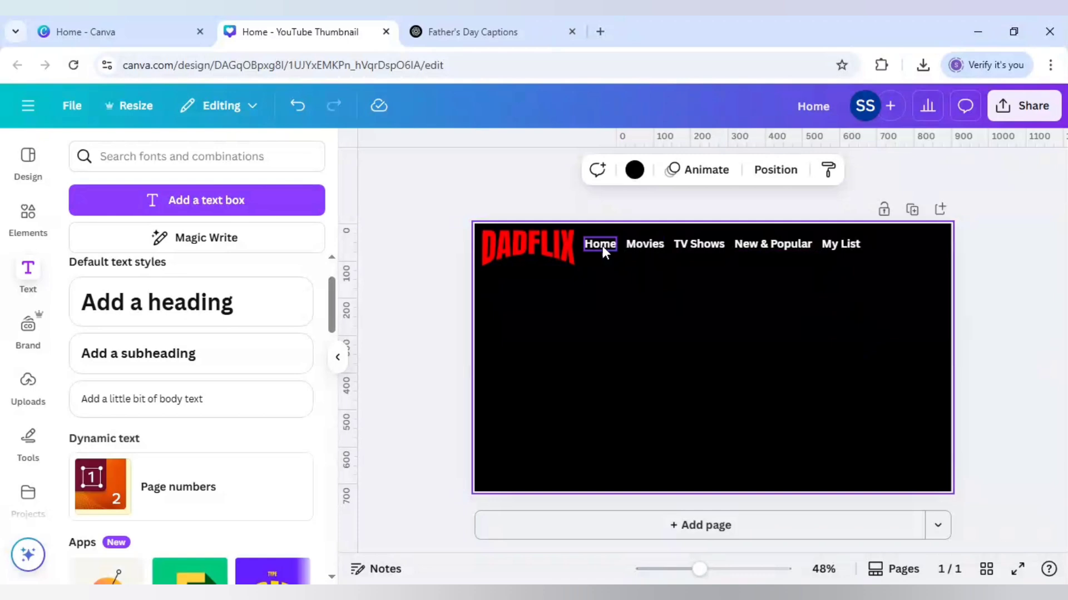
Step: Recolour all the navigation row texts to the medium-light grey from the default solid colours
{"action": "left_click", "coordinate": [647, 245]}
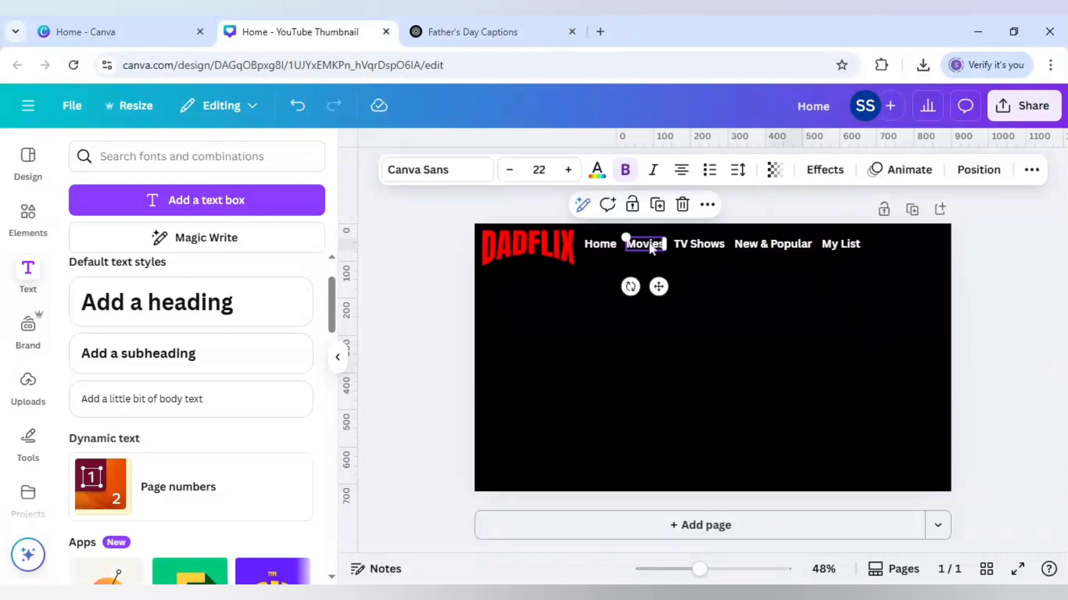
{"action": "left_click", "coordinate": [597, 169]}
{"action": "scroll", "coordinate": [239, 450], "scroll_direction": "down", "scroll_amount": 1}
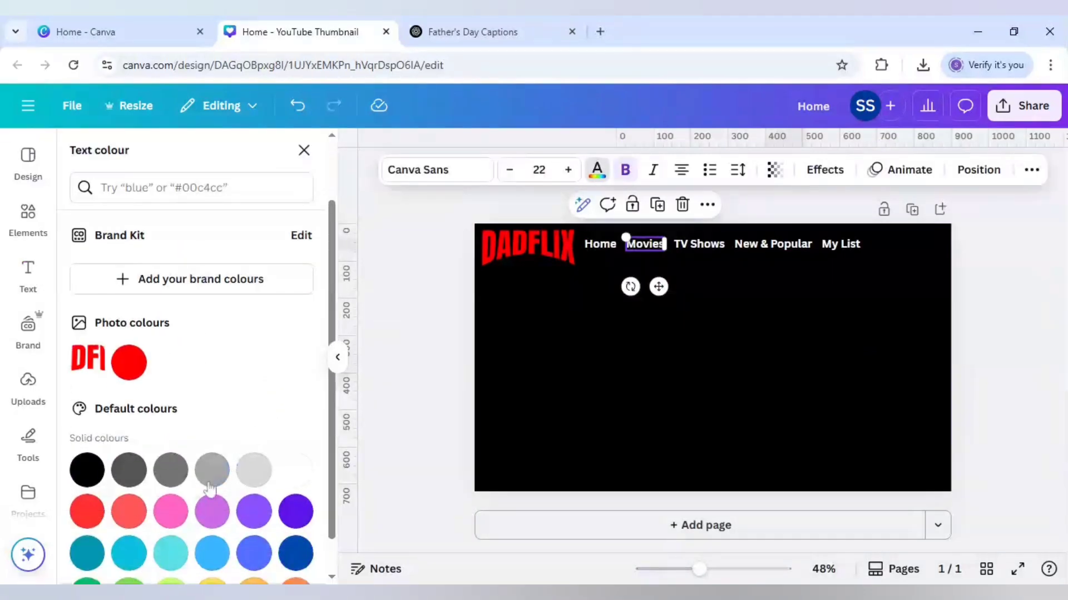
{"action": "left_click", "coordinate": [212, 485]}
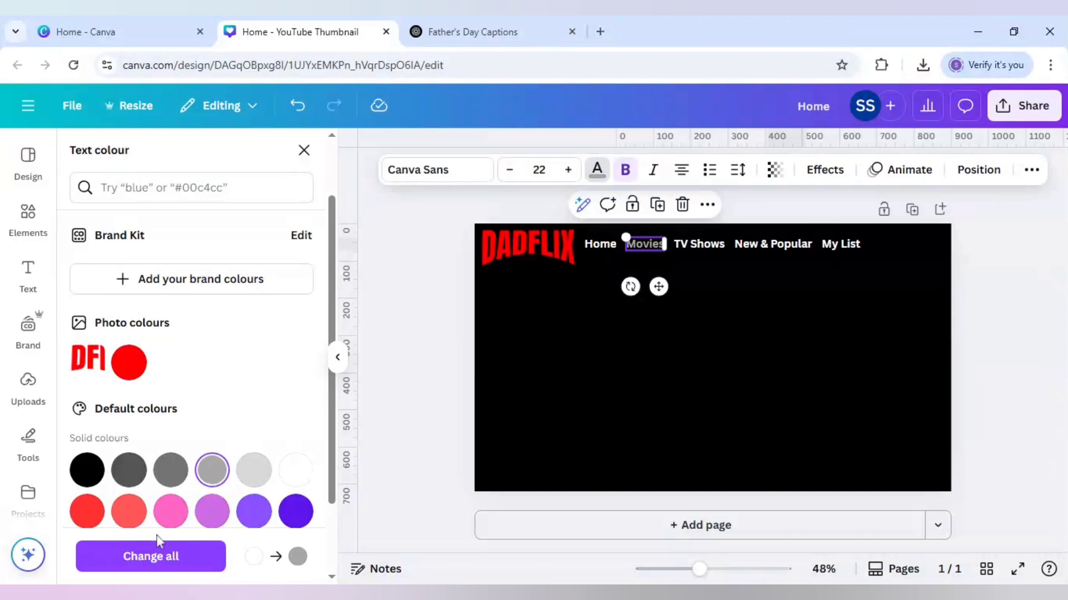
Step: Set the Home text's colour back to white so it stands out as the active navigation item
{"action": "left_click", "coordinate": [591, 254]}
{"action": "left_click", "coordinate": [597, 170]}
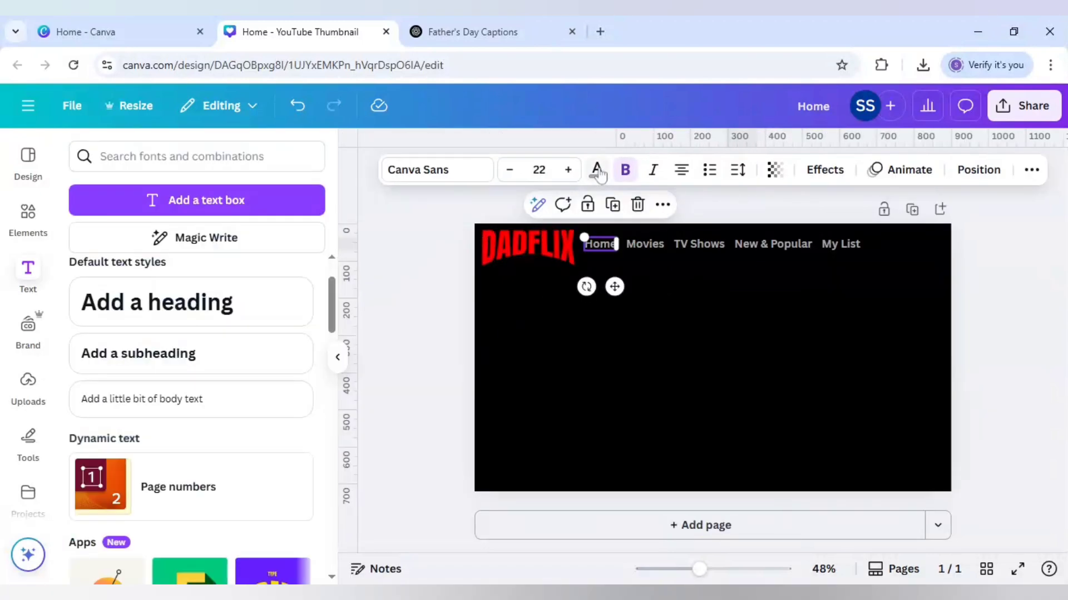
{"action": "left_click", "coordinate": [596, 170]}
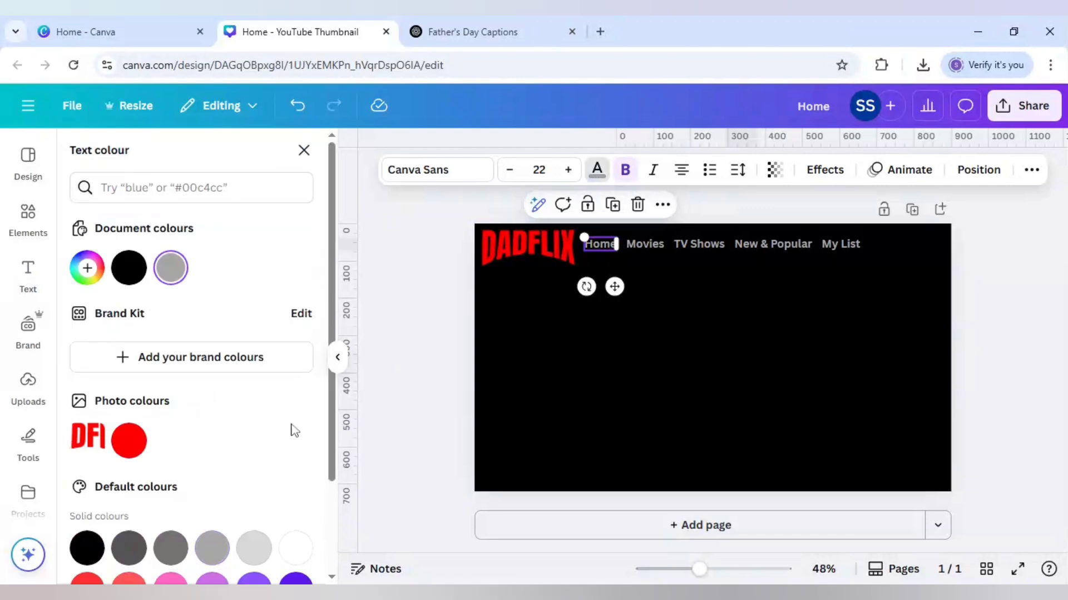
{"action": "left_click", "coordinate": [305, 550]}
{"action": "left_click", "coordinate": [396, 432]}
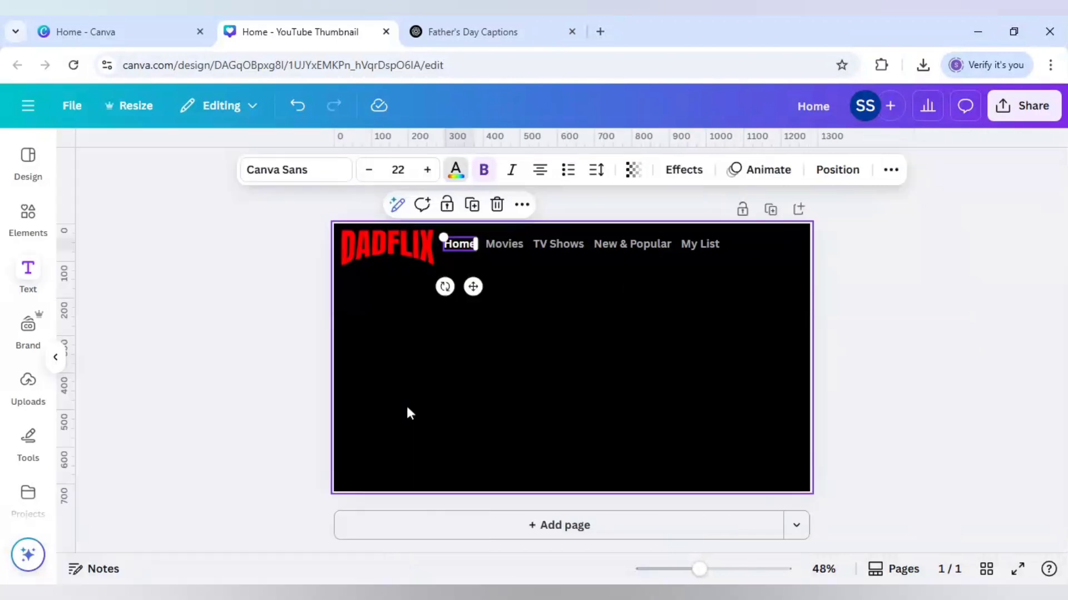
{"action": "left_click", "coordinate": [440, 365]}
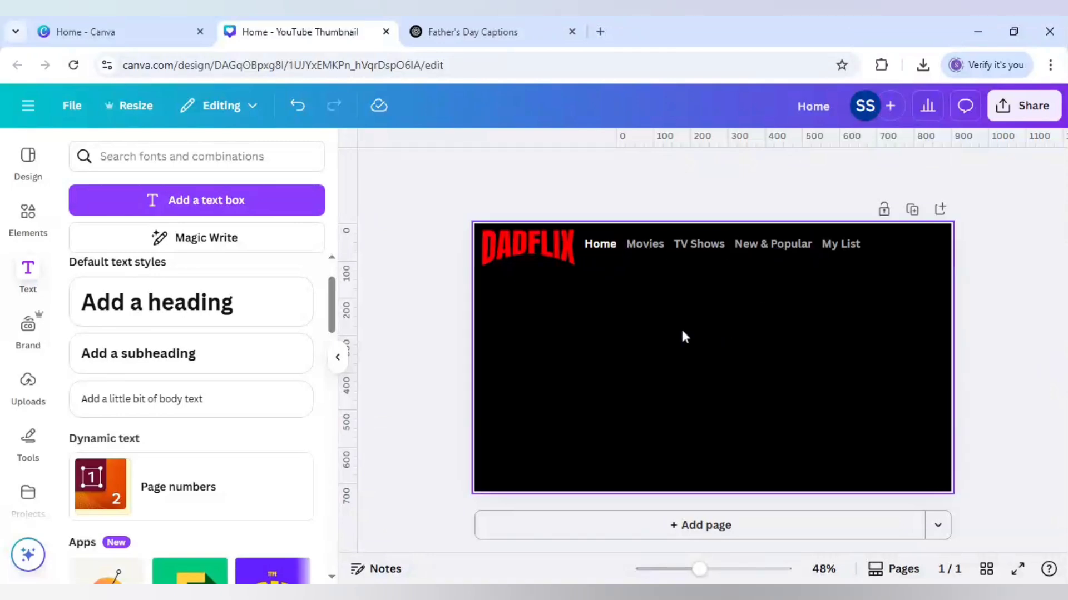
Step: Add a heading reading "Happy Father's Day" on two lines and place it just below the DADFLIX logo
{"action": "left_click", "coordinate": [248, 302]}
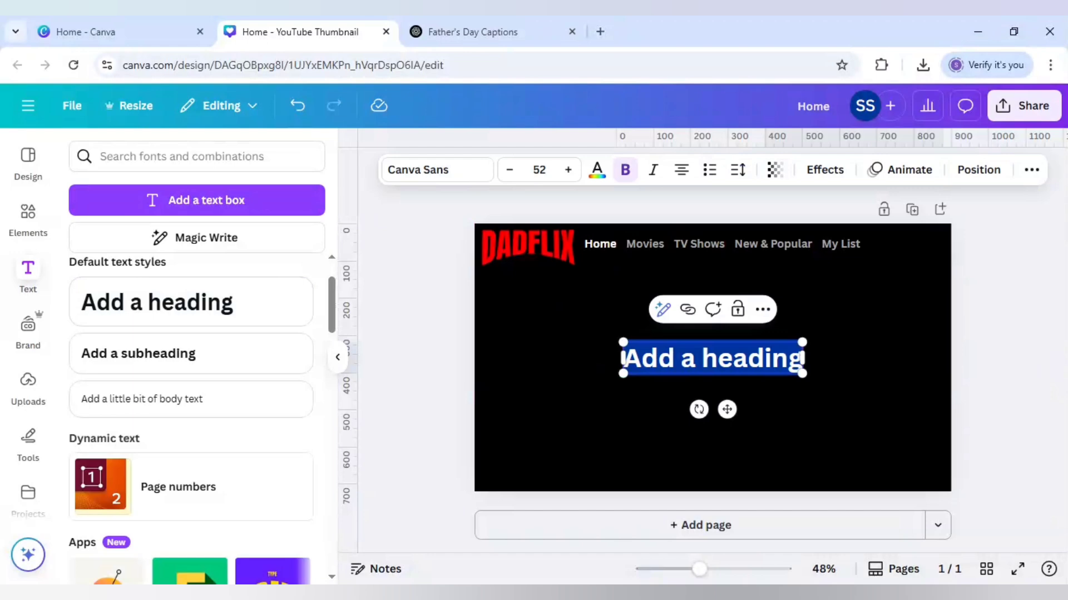
{"action": "type", "text": "Happy"}
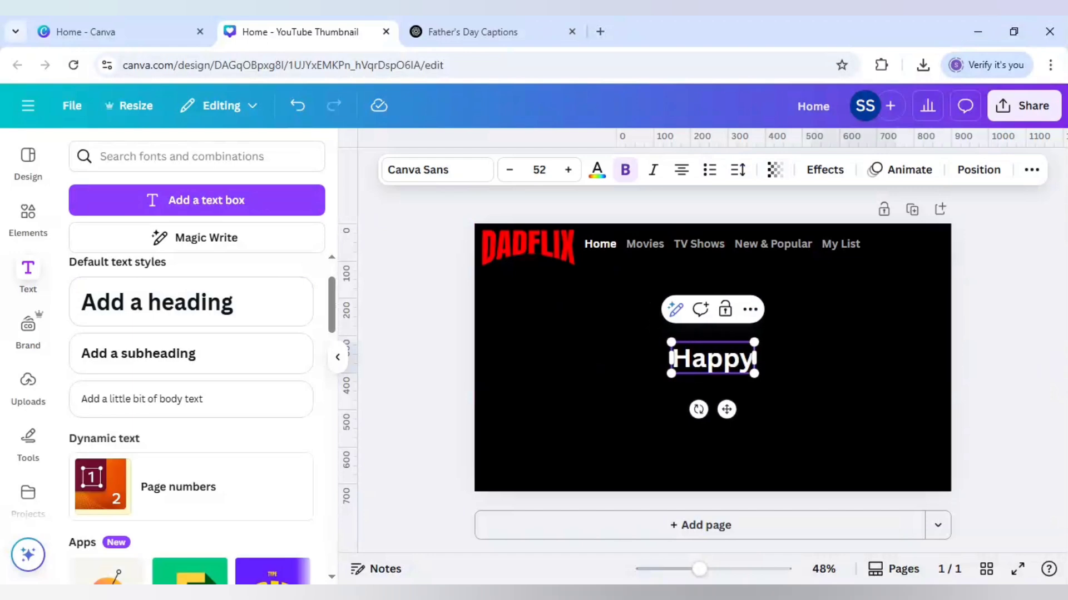
{"action": "key", "text": "Return"}
{"action": "type", "text": "F"}
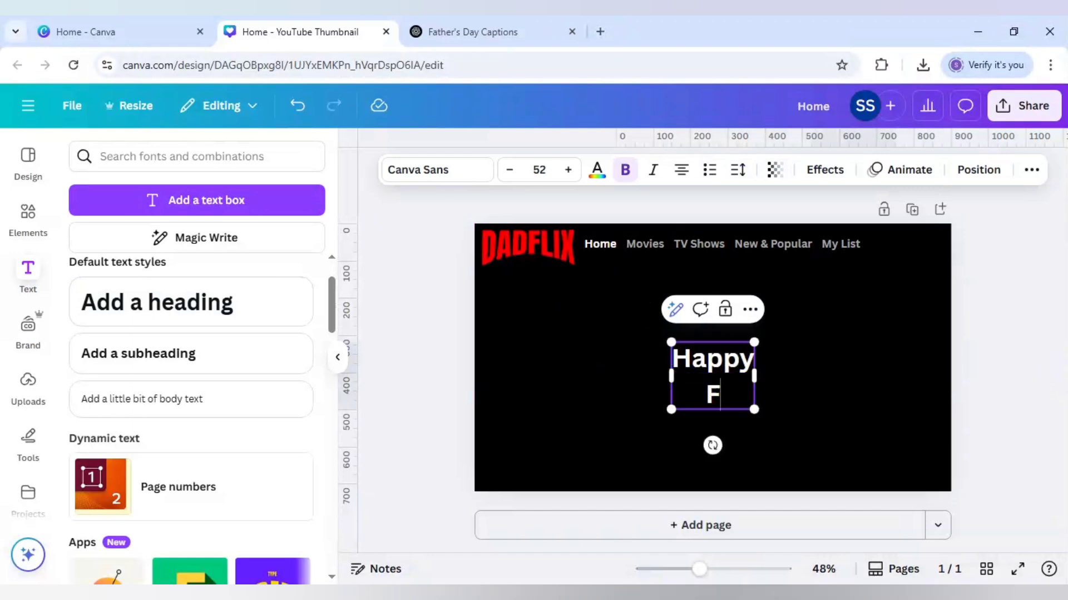
{"action": "type", "text": "ather's D"}
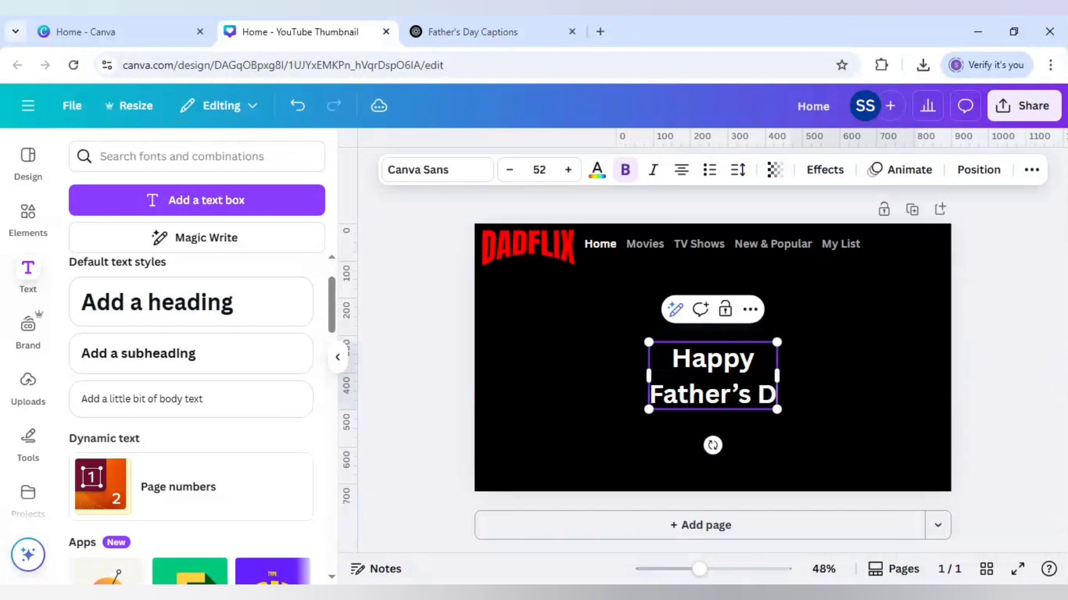
{"action": "type", "text": "ay"}
{"action": "left_click", "coordinate": [829, 412]}
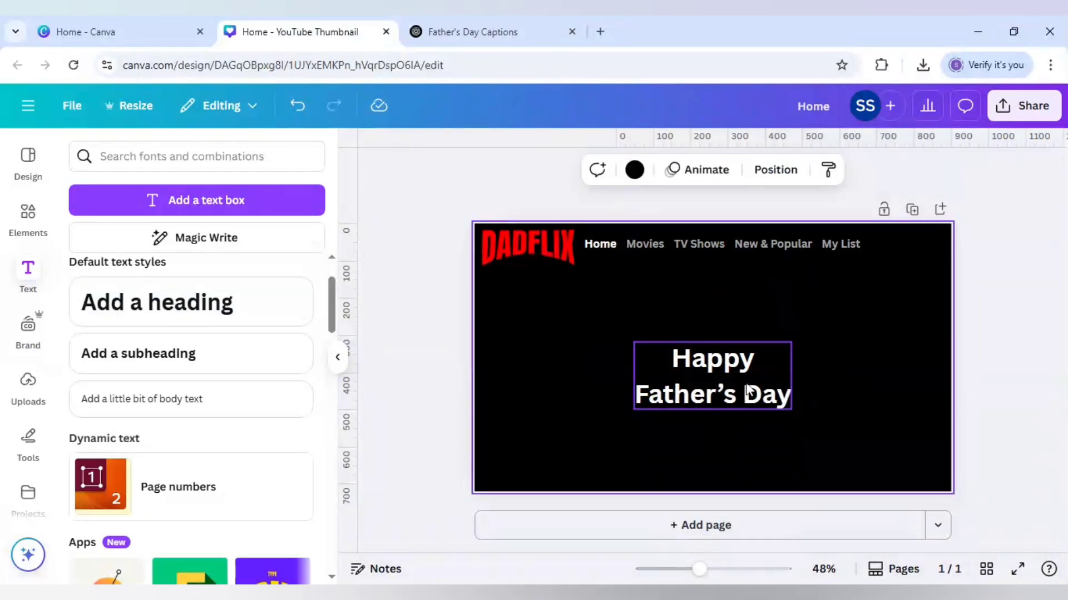
{"action": "left_click", "coordinate": [750, 391]}
{"action": "left_click_drag", "start_coordinate": [753, 393], "coordinate": [605, 321]}
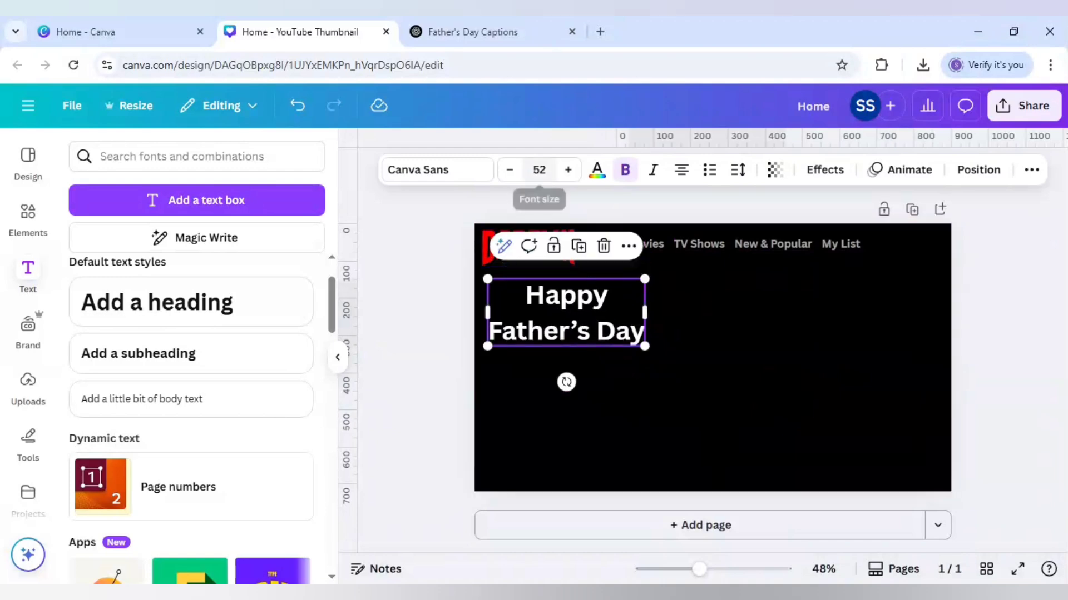
Step: Set the Happy Father's Day heading in Archivo Narrow Bold and make it italic
{"action": "left_click", "coordinate": [468, 176]}
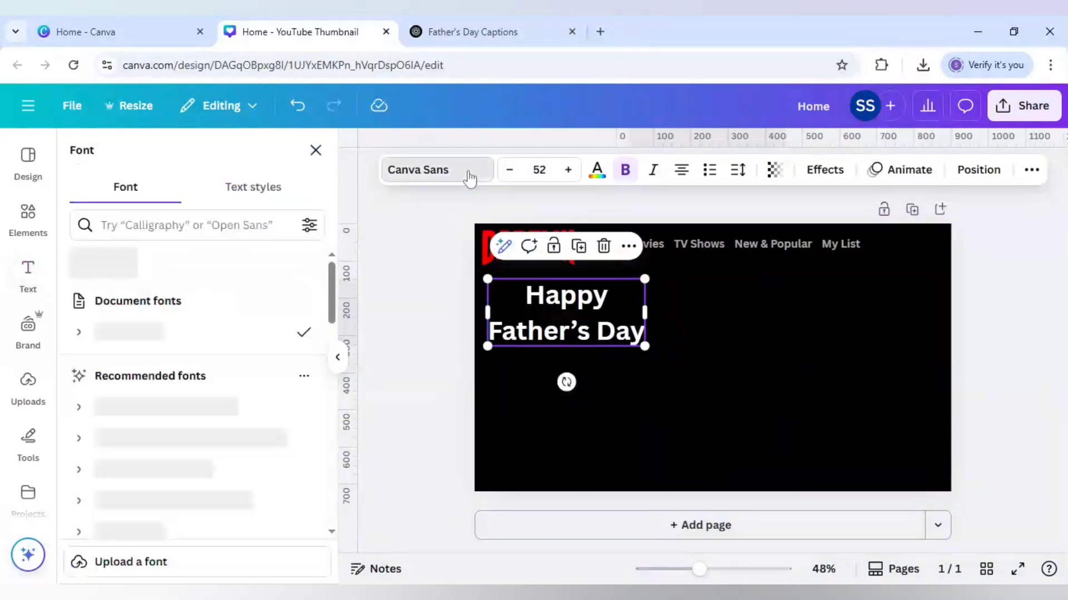
{"action": "left_click", "coordinate": [236, 232]}
{"action": "type", "text": "arc"}
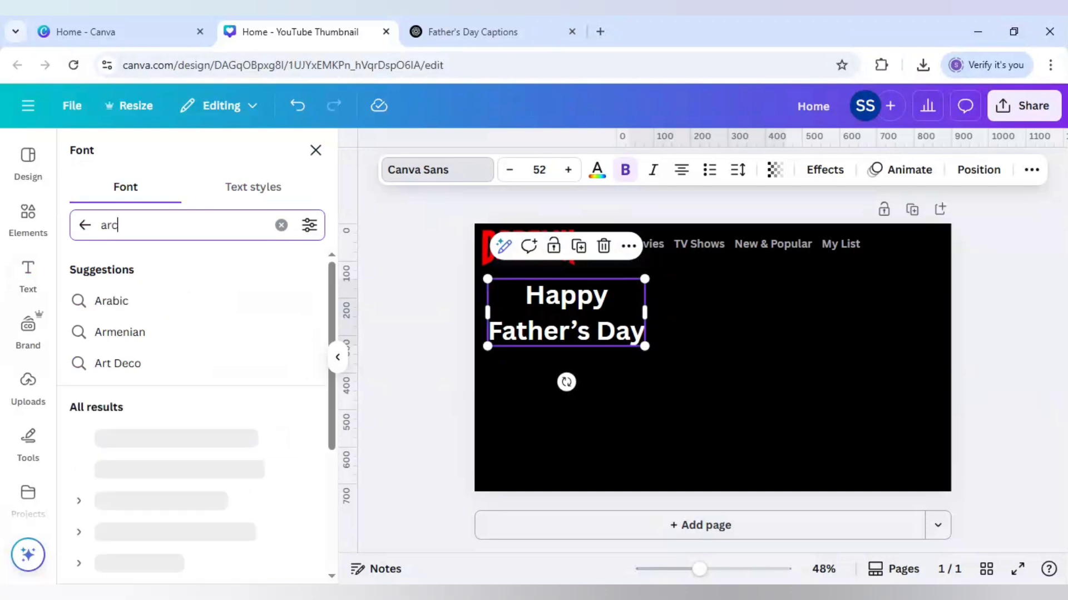
{"action": "type", "text": "hivo"}
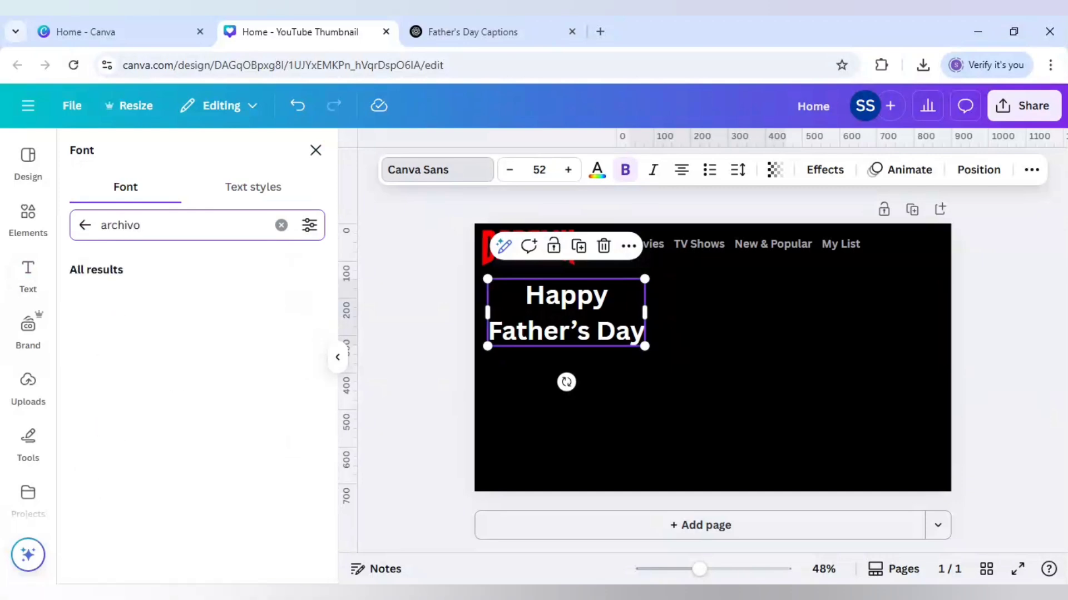
{"action": "left_click", "coordinate": [83, 340]}
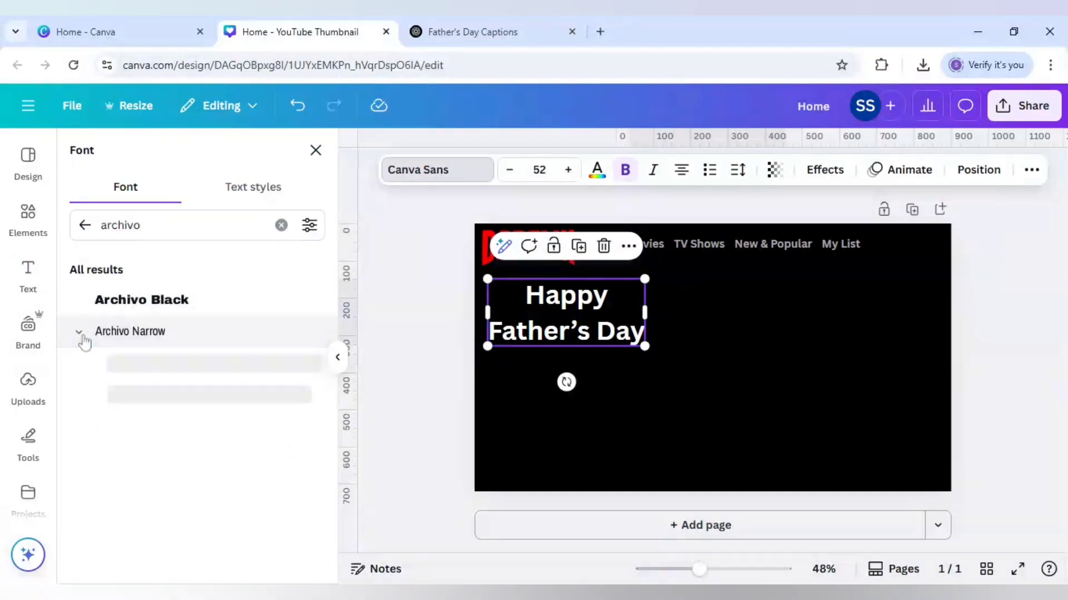
{"action": "left_click", "coordinate": [119, 395]}
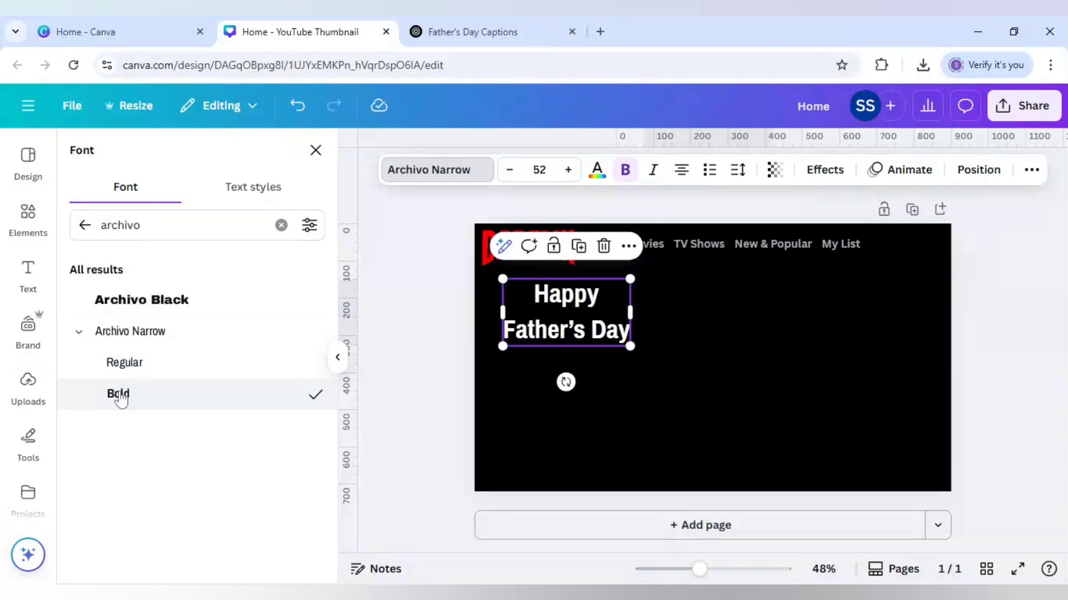
{"action": "left_click", "coordinate": [653, 169]}
{"action": "left_click", "coordinate": [451, 350]}
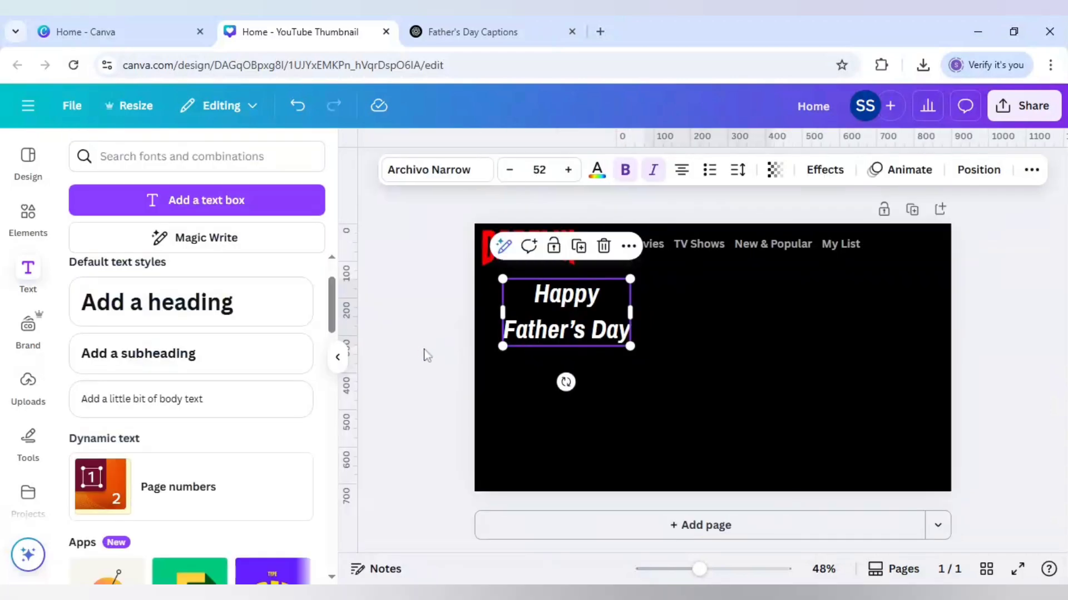
{"action": "left_click", "coordinate": [427, 355]}
Step: Reduce the Happy Father's Day heading's line spacing to 1.16
{"action": "left_click", "coordinate": [556, 337]}
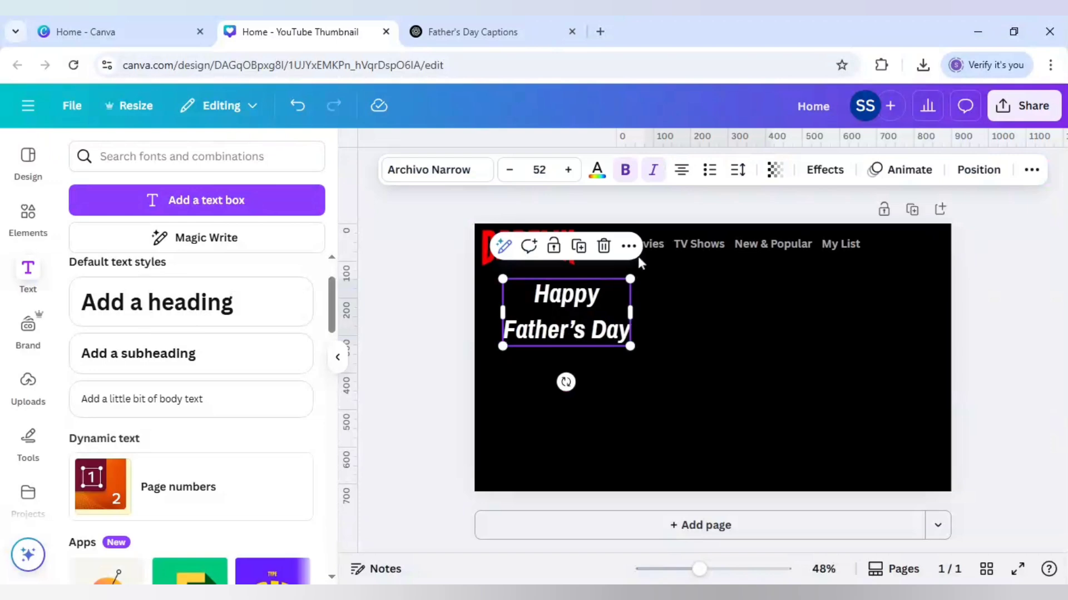
{"action": "left_click", "coordinate": [737, 171]}
{"action": "left_click_drag", "start_coordinate": [708, 296], "coordinate": [699, 297]}
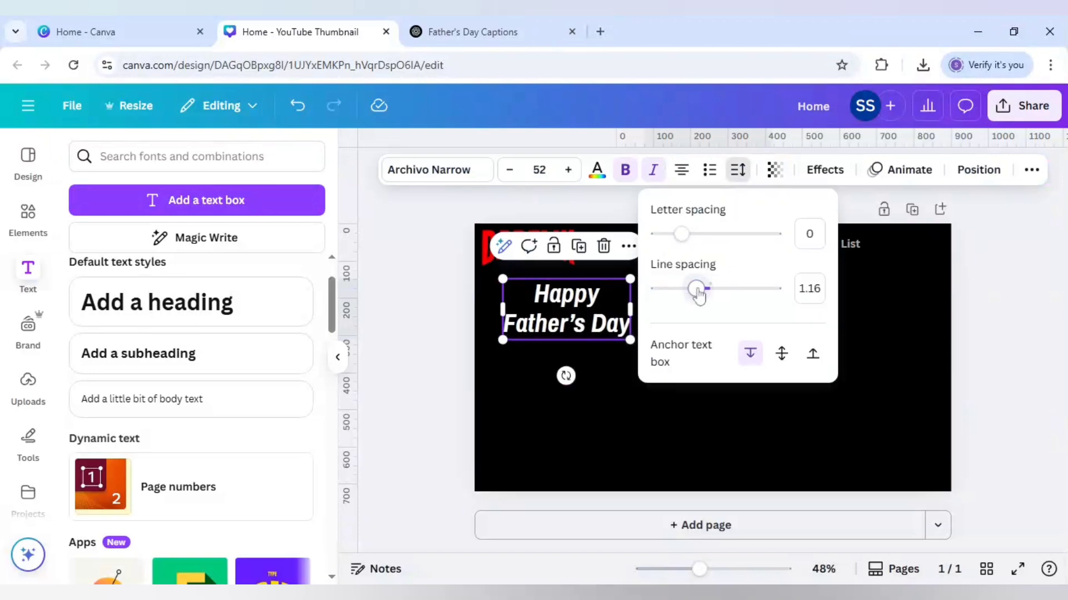
{"action": "left_click", "coordinate": [460, 346]}
{"action": "left_click", "coordinate": [458, 345]}
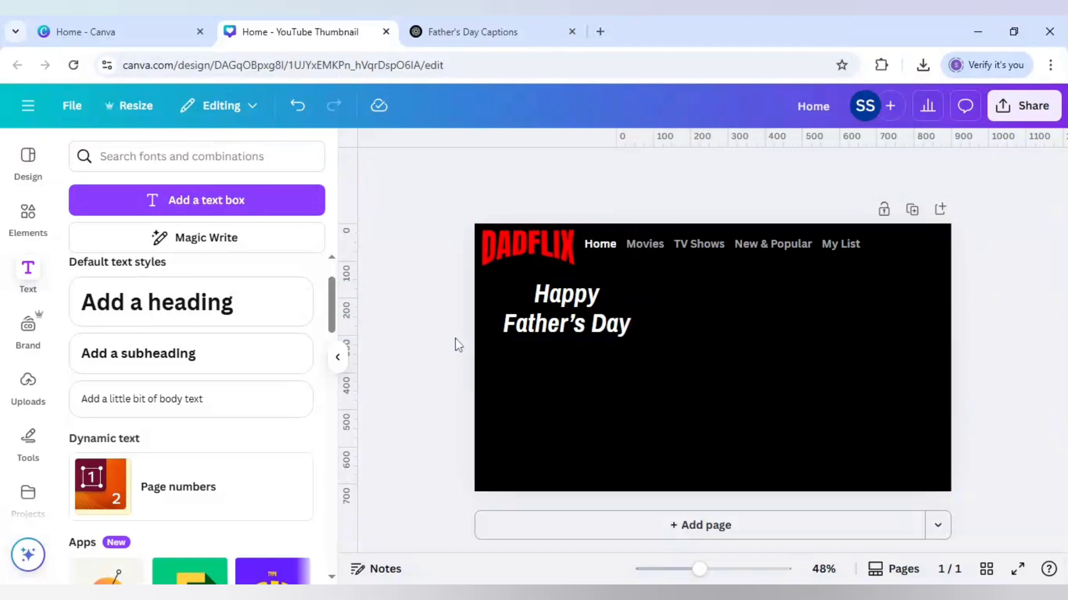
{"action": "left_click", "coordinate": [556, 334]}
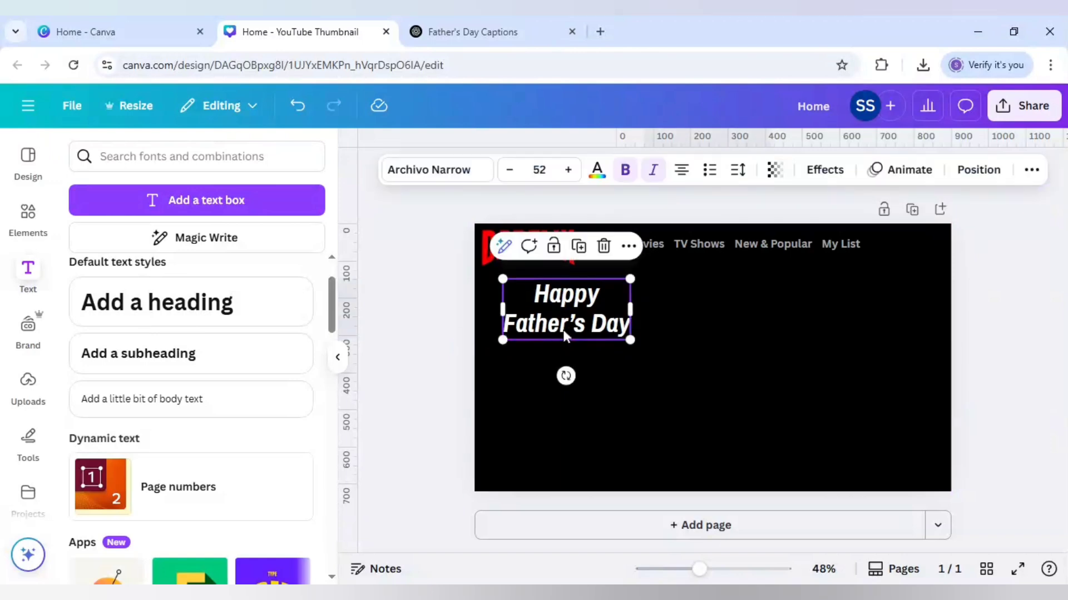
{"action": "left_click", "coordinate": [473, 321]}
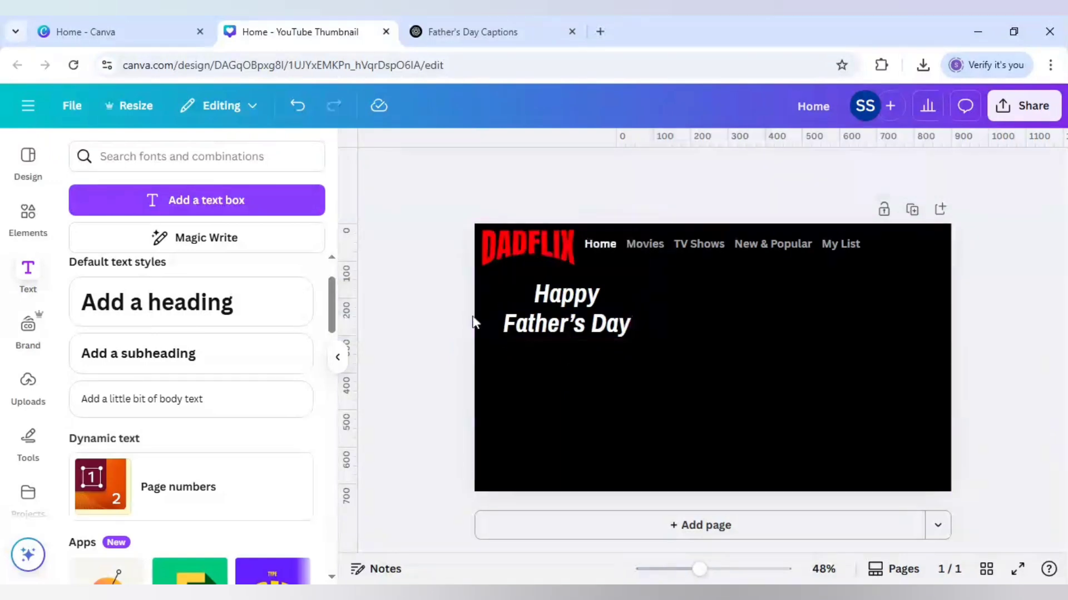
Step: Duplicate the grey Movies text and place the copy centred under the Happy Father's Day heading
{"action": "left_click", "coordinate": [657, 245]}
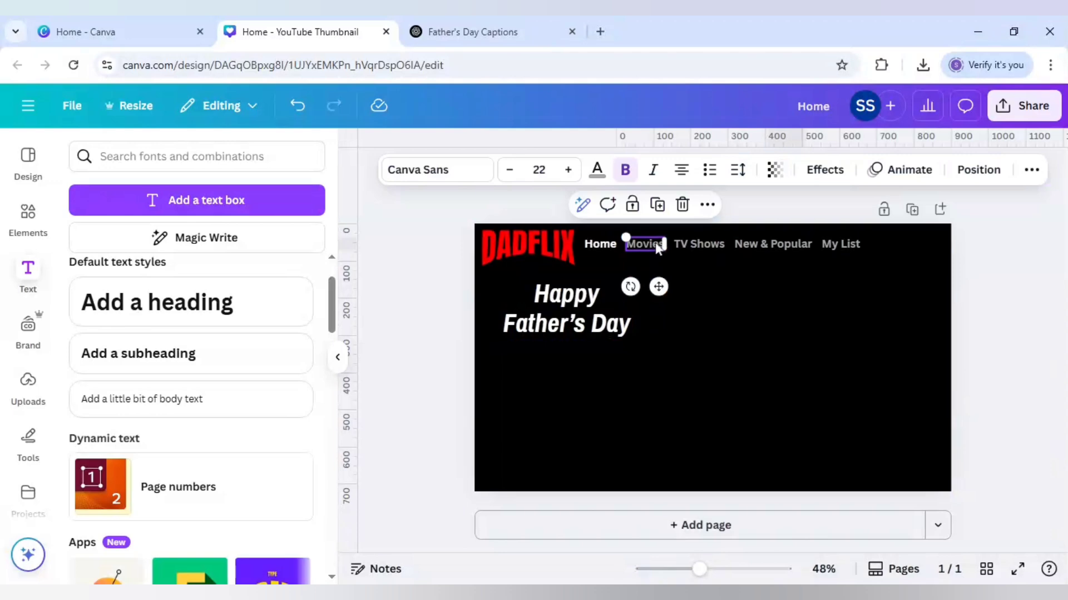
{"action": "left_click", "coordinate": [656, 204]}
{"action": "left_click_drag", "start_coordinate": [664, 293], "coordinate": [578, 393]}
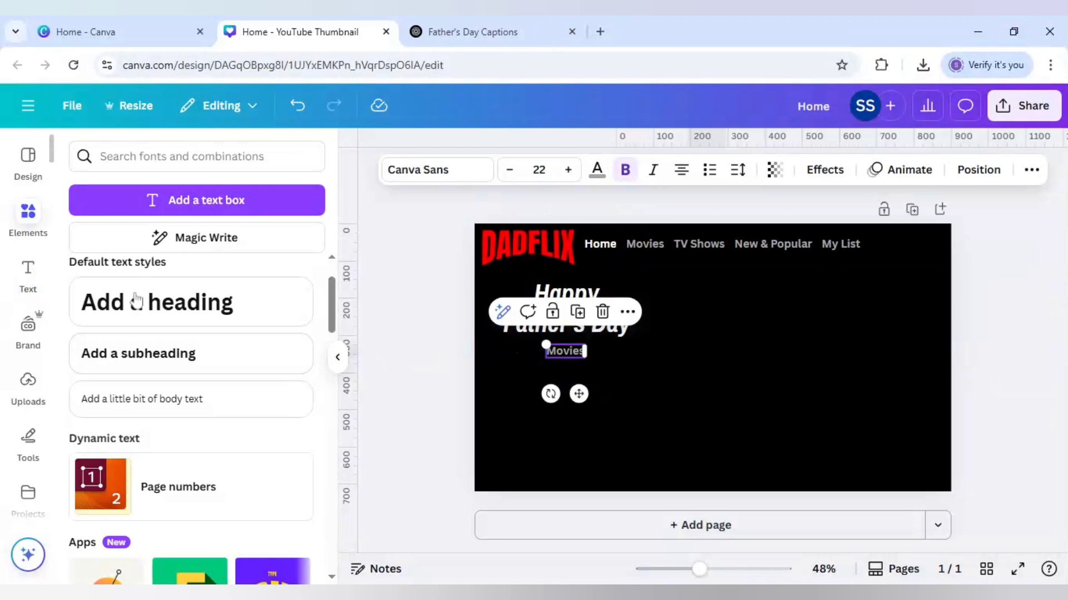
Step: Add a square shape to the page and fill it with the logo's red photo colour
{"action": "left_click", "coordinate": [90, 393]}
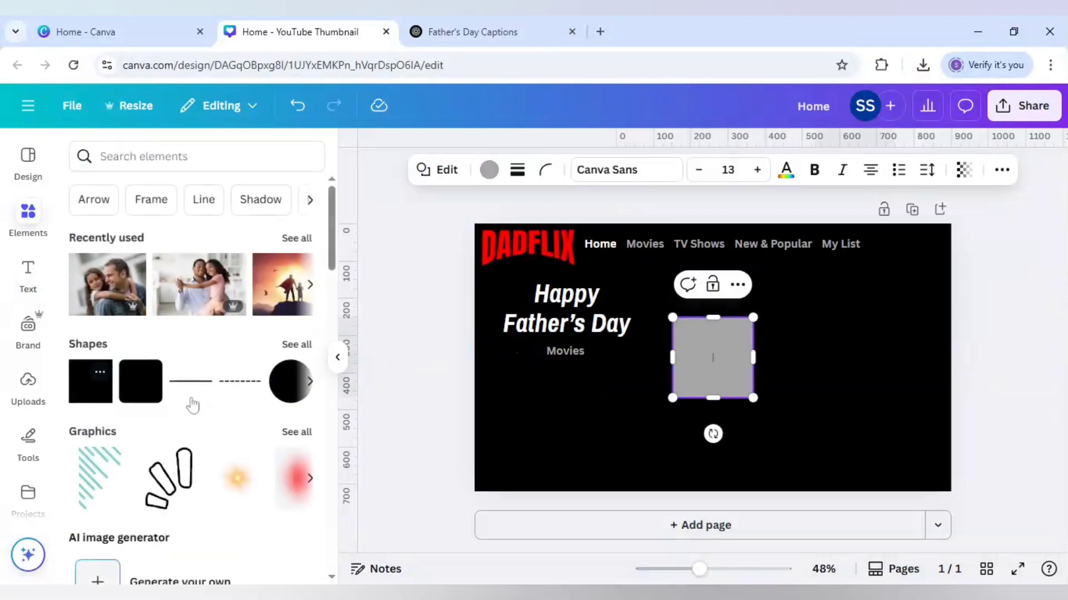
{"action": "left_click", "coordinate": [767, 364]}
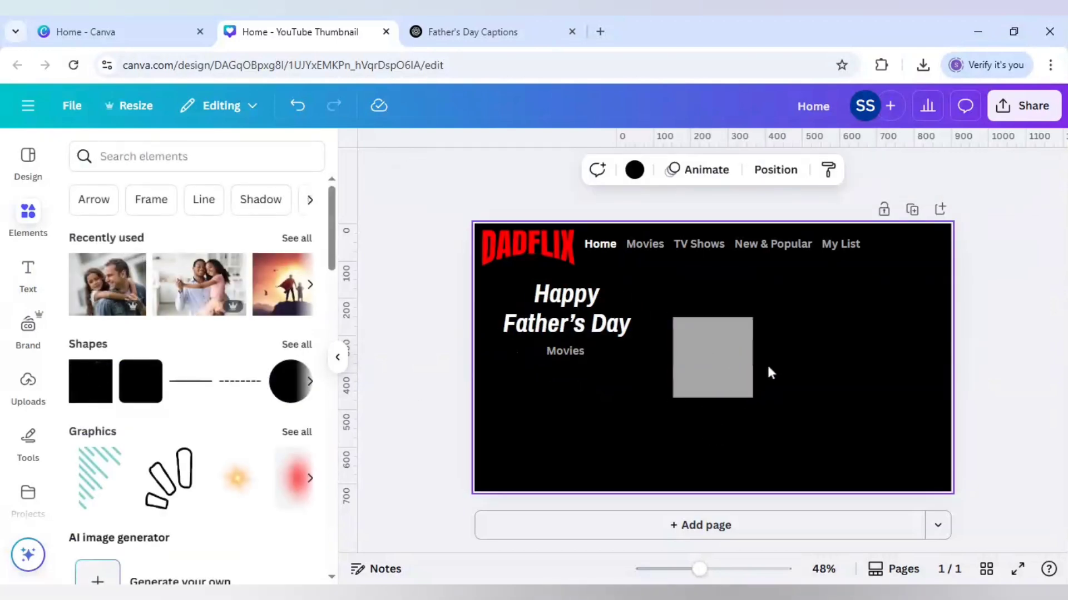
{"action": "left_click", "coordinate": [734, 356]}
{"action": "left_click", "coordinate": [488, 170]}
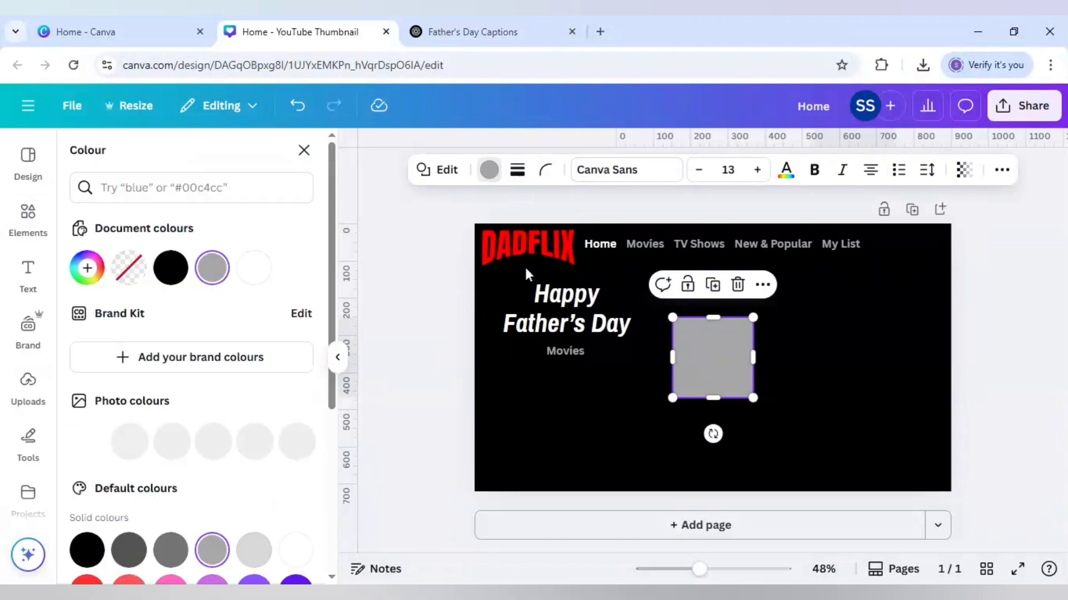
{"action": "left_click", "coordinate": [129, 441]}
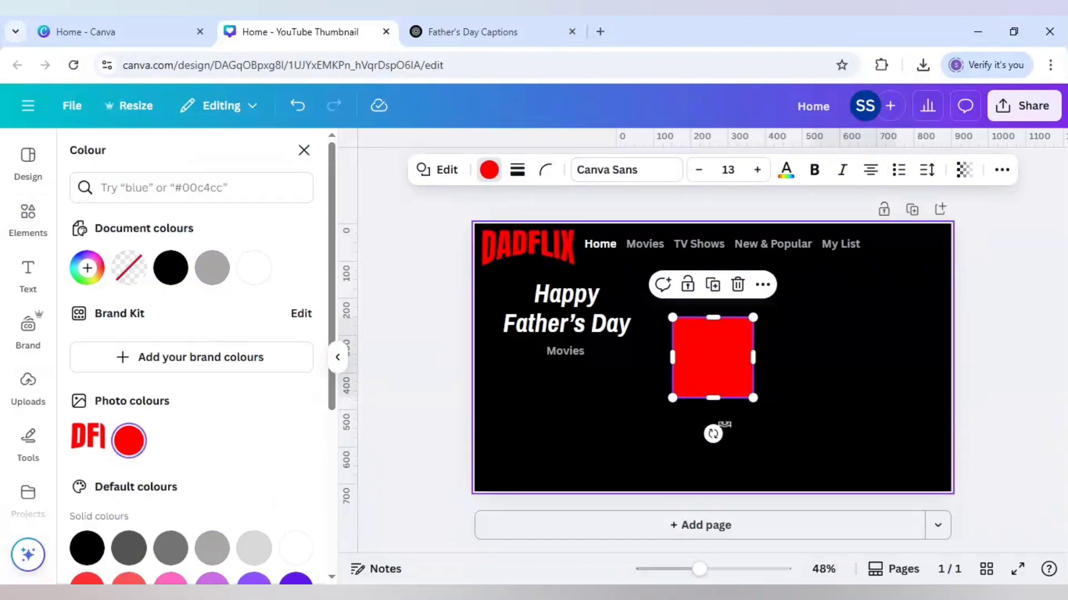
Step: Shrink the red square to a small icon size and place it under the heading, left of the Movies copy
{"action": "left_click_drag", "start_coordinate": [754, 399], "coordinate": [700, 341]}
{"action": "left_click_drag", "start_coordinate": [701, 382], "coordinate": [528, 402]}
{"action": "left_click_drag", "start_coordinate": [528, 337], "coordinate": [522, 345]}
{"action": "left_click_drag", "start_coordinate": [699, 569], "coordinate": [712, 570]}
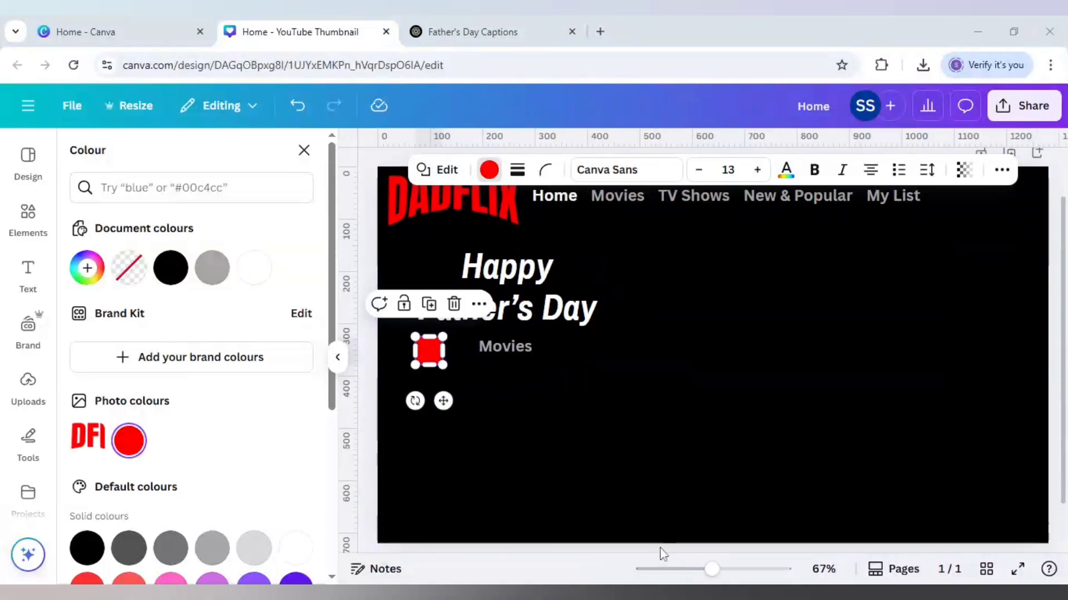
{"action": "left_click", "coordinate": [404, 444]}
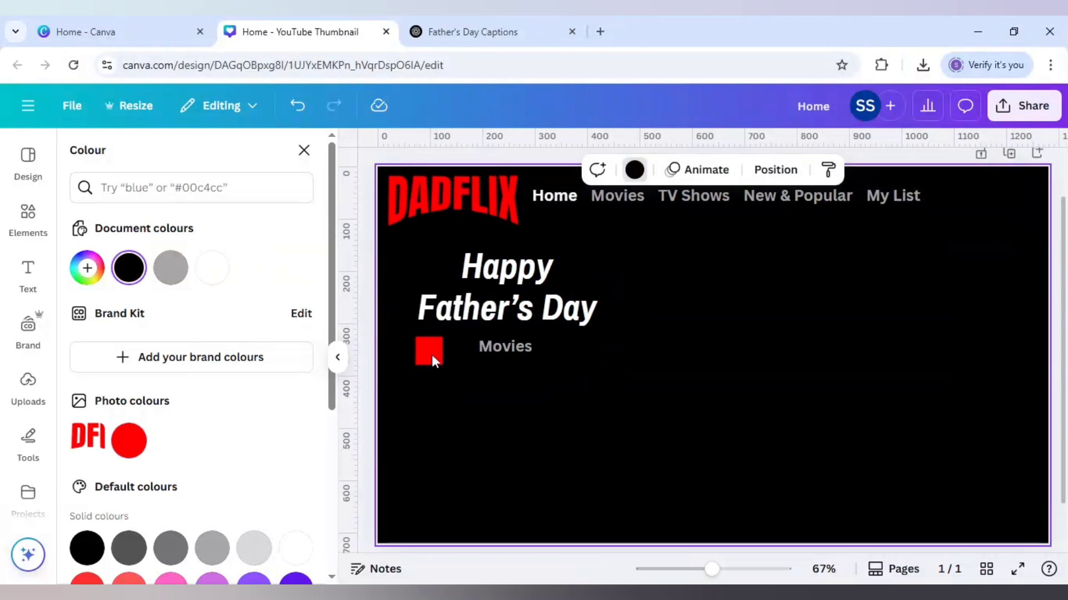
{"action": "left_click", "coordinate": [432, 355]}
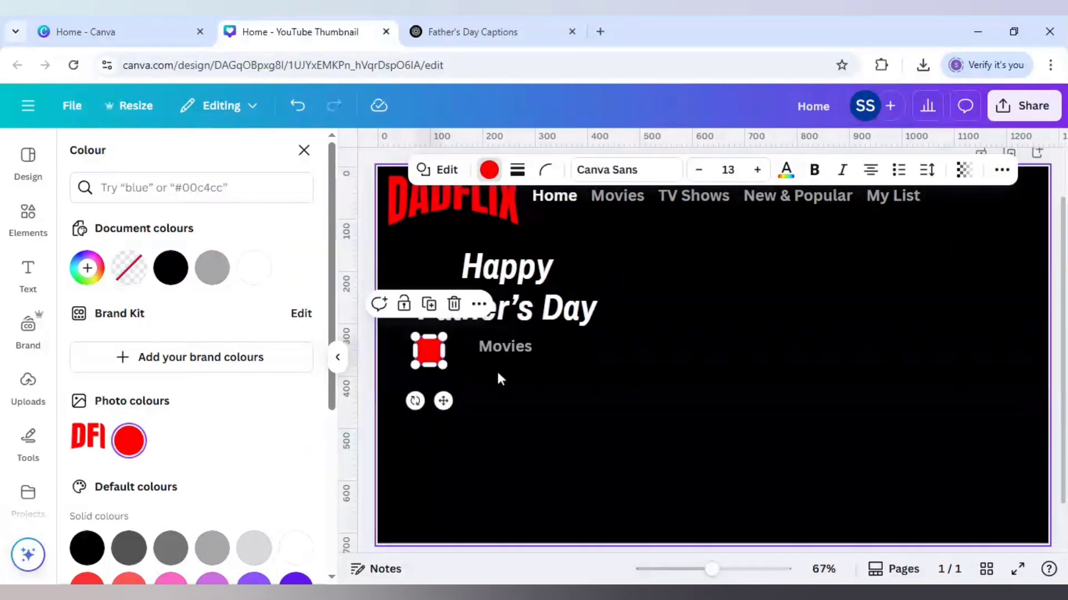
Step: Change the Movies copy under the heading to "in Movies Today" and place it just right of the red square
{"action": "left_click", "coordinate": [499, 349]}
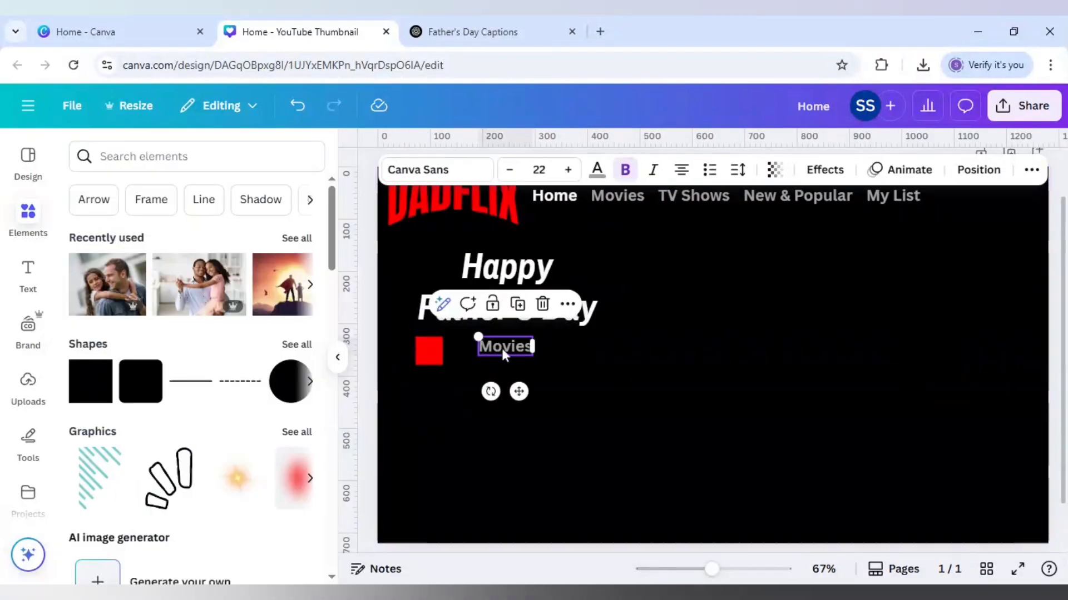
{"action": "left_click_drag", "start_coordinate": [501, 353], "coordinate": [492, 354]}
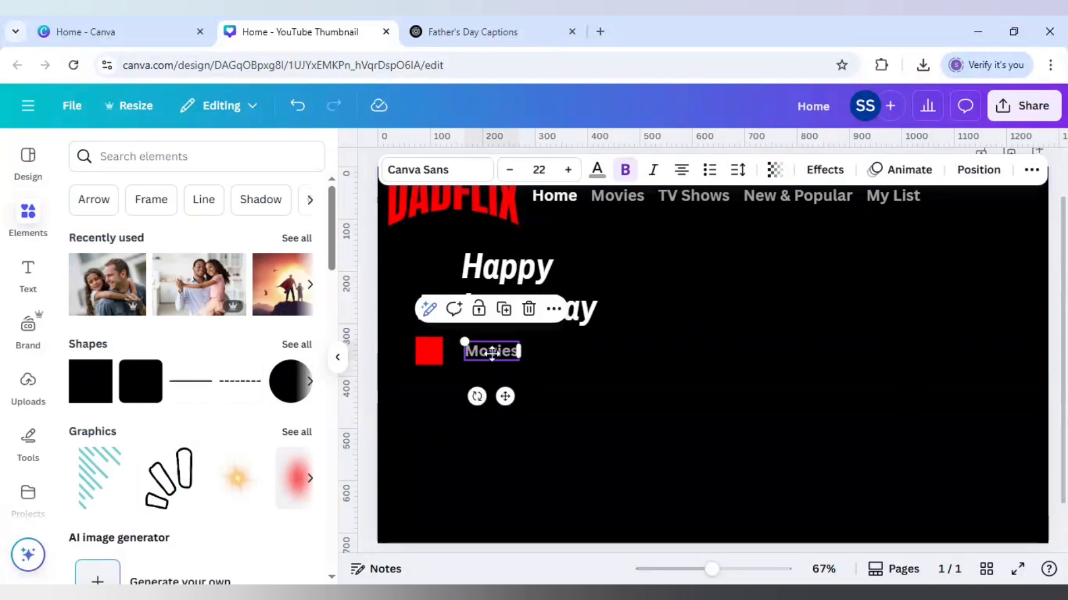
{"action": "double_click", "coordinate": [468, 351]}
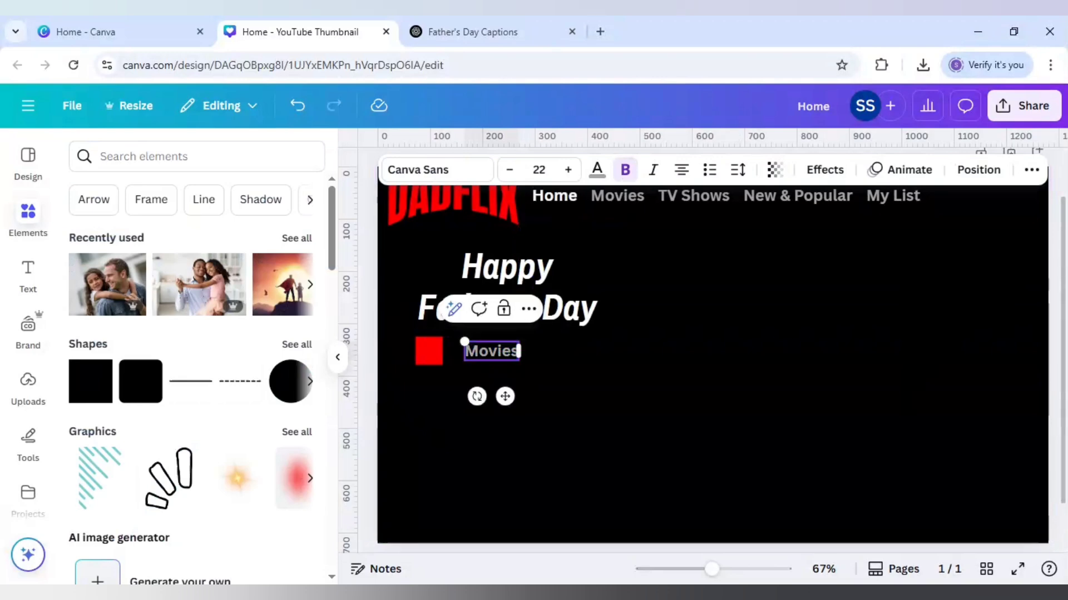
{"action": "type", "text": "in Movies"}
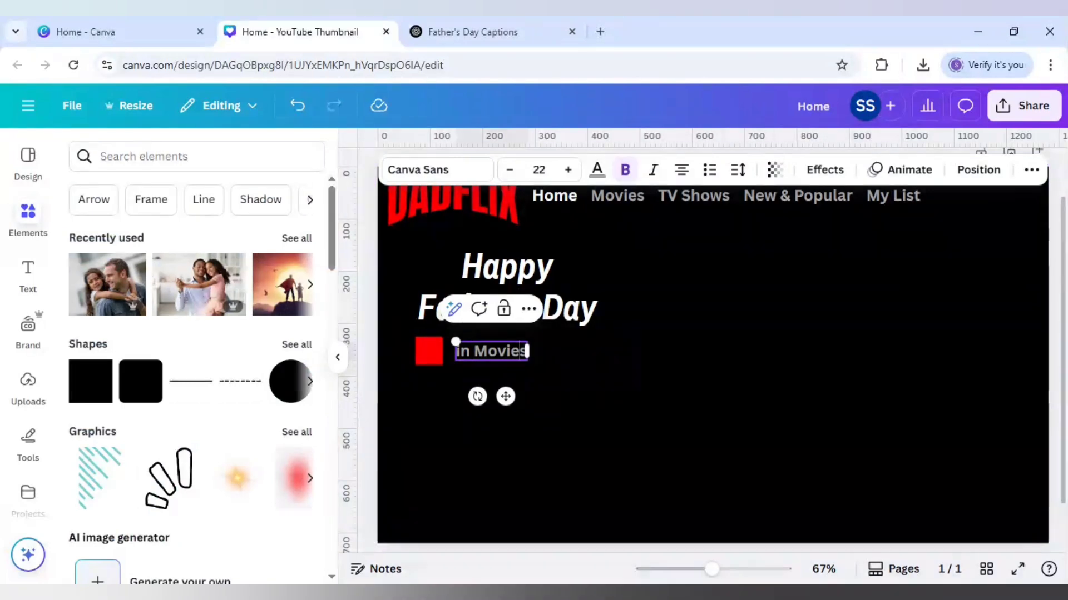
{"action": "type", "text": " Today"}
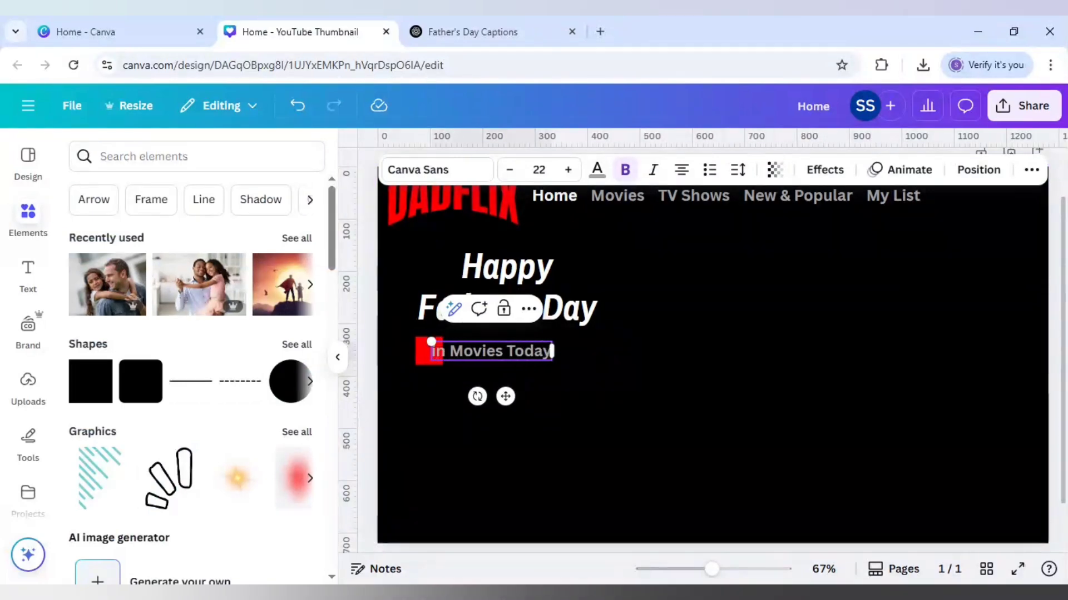
{"action": "left_click_drag", "start_coordinate": [505, 397], "coordinate": [412, 351]}
{"action": "left_click", "coordinate": [551, 399]}
Step: Duplicate the "in Movies Today" text, change the copy to "#1" and centre it on the red square
{"action": "left_click", "coordinate": [508, 350]}
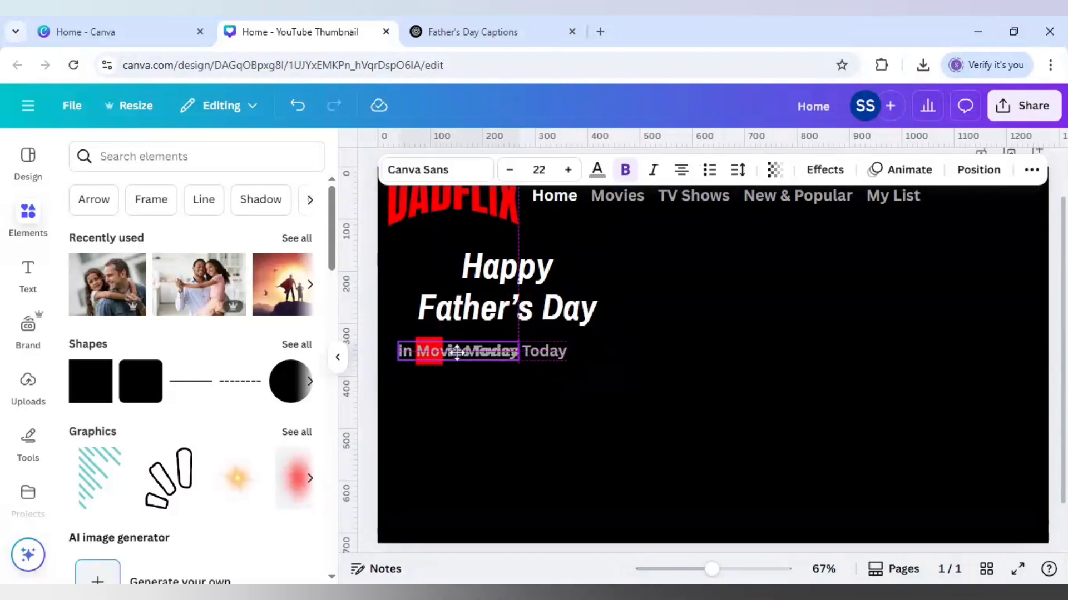
{"action": "double_click", "coordinate": [451, 356]}
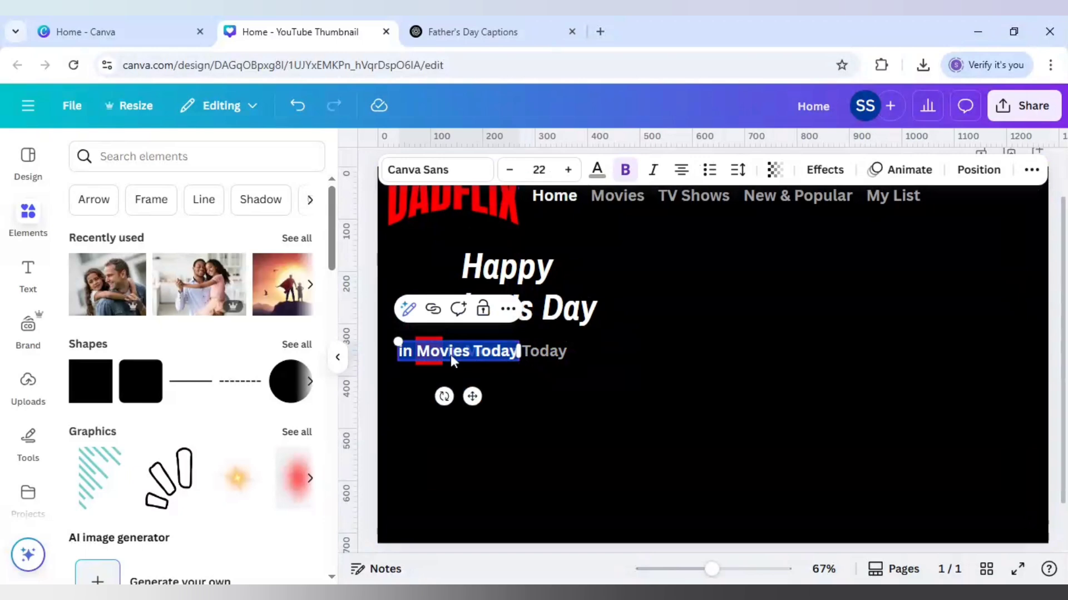
{"action": "type", "text": "#1"}
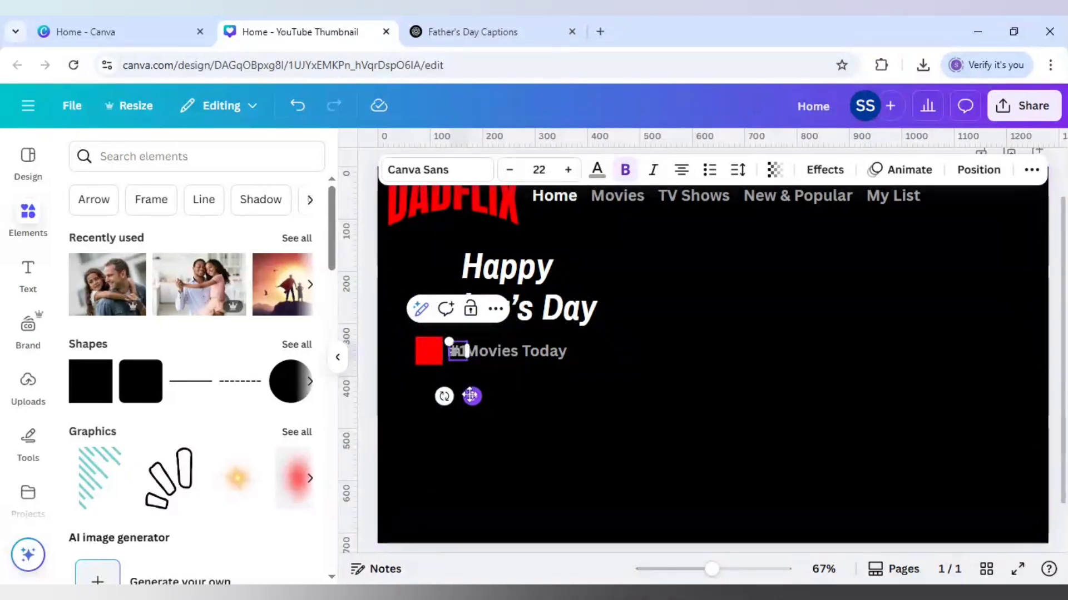
{"action": "left_click_drag", "start_coordinate": [472, 394], "coordinate": [440, 394]}
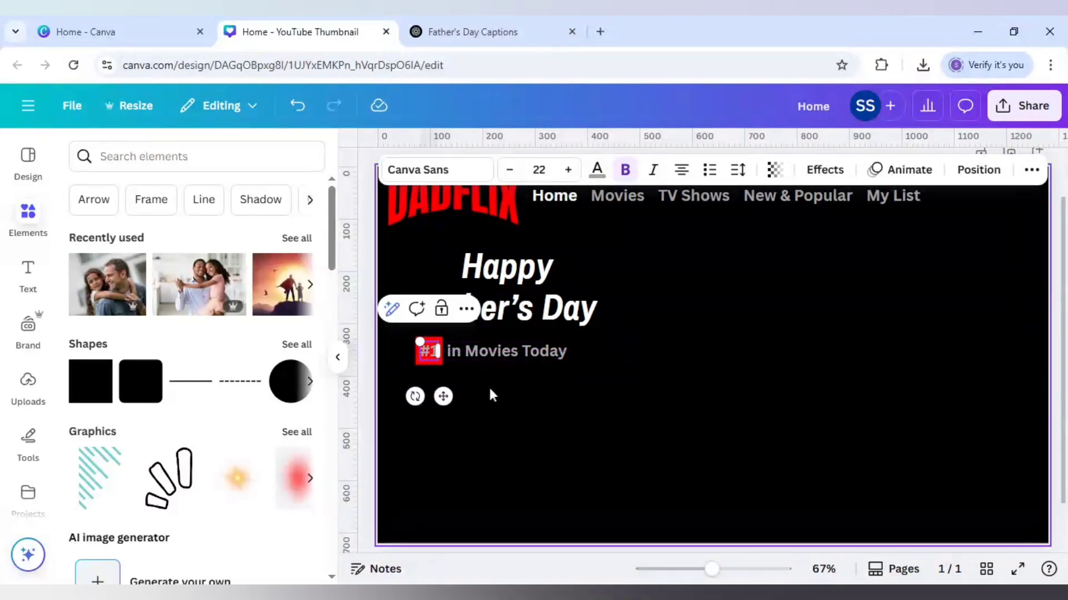
{"action": "left_click", "coordinate": [488, 386]}
Step: Colour the "#1" text on the red square white
{"action": "left_click", "coordinate": [433, 356]}
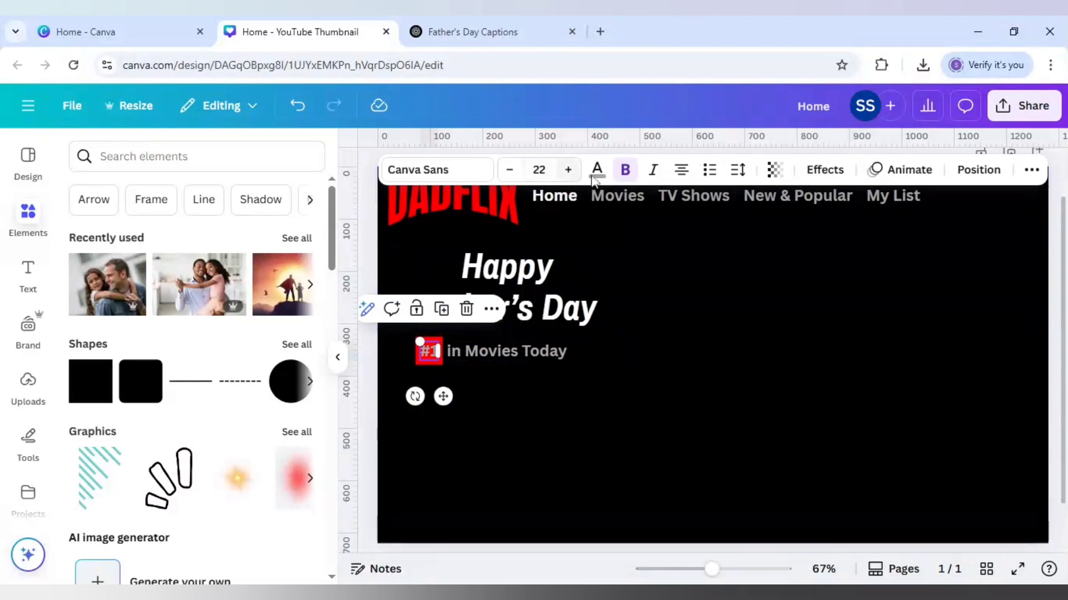
{"action": "left_click", "coordinate": [259, 277]}
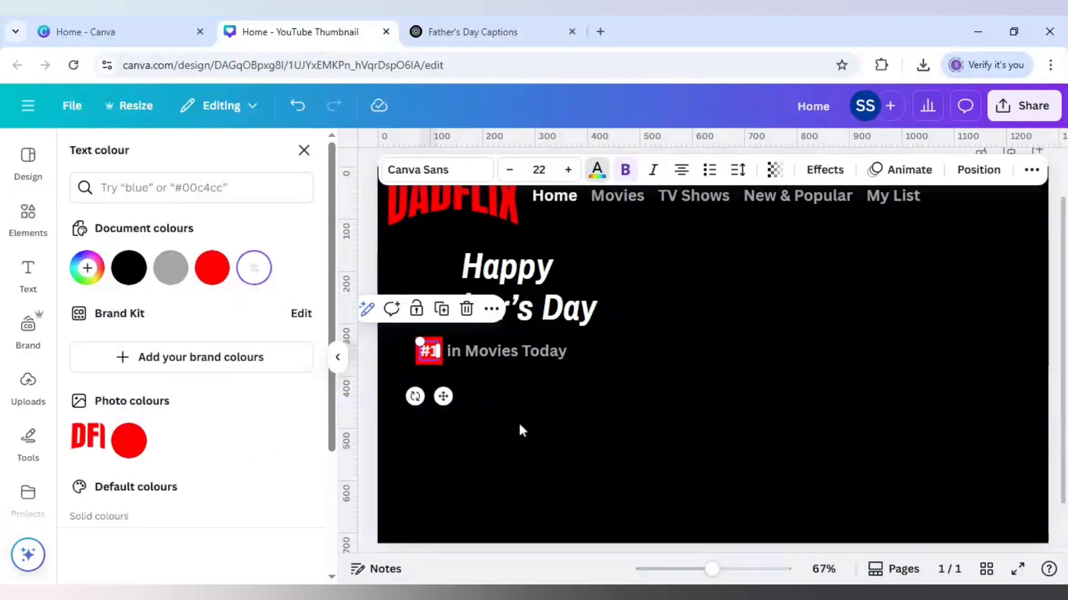
{"action": "left_click", "coordinate": [573, 424]}
Step: Add a square shape and make two flat red rectangles from it side by side below the caption, the left one narrower
{"action": "left_click", "coordinate": [28, 218]}
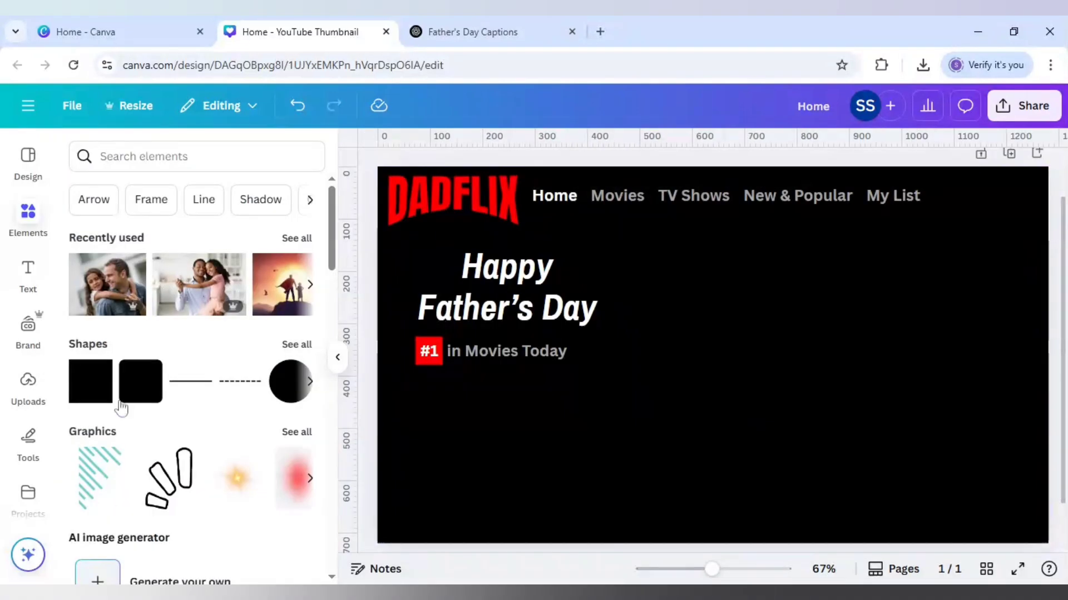
{"action": "left_click", "coordinate": [91, 398]}
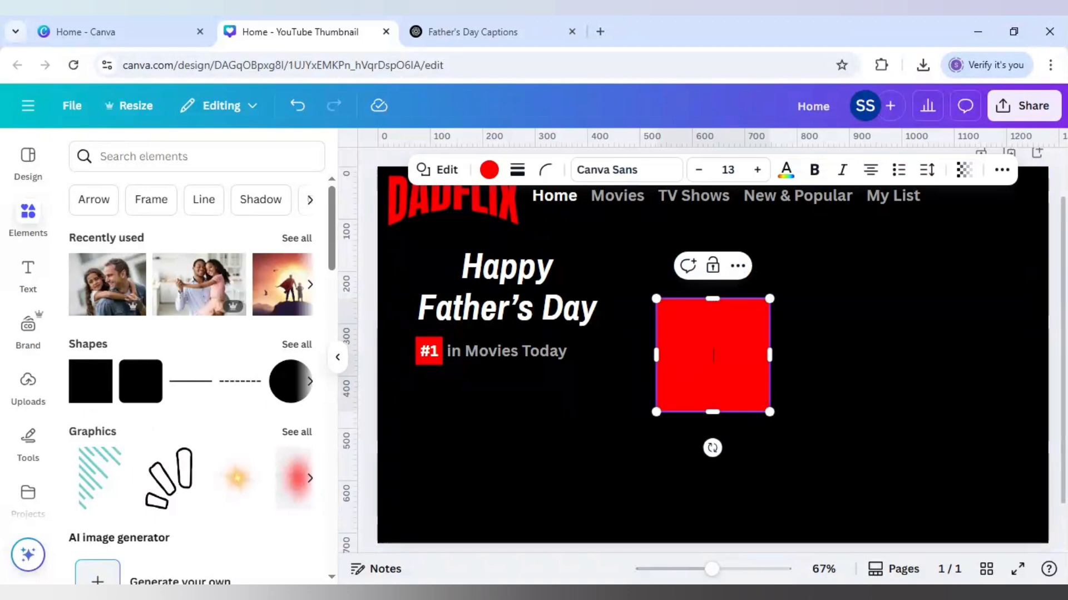
{"action": "left_click", "coordinate": [846, 372]}
{"action": "left_click", "coordinate": [767, 363]}
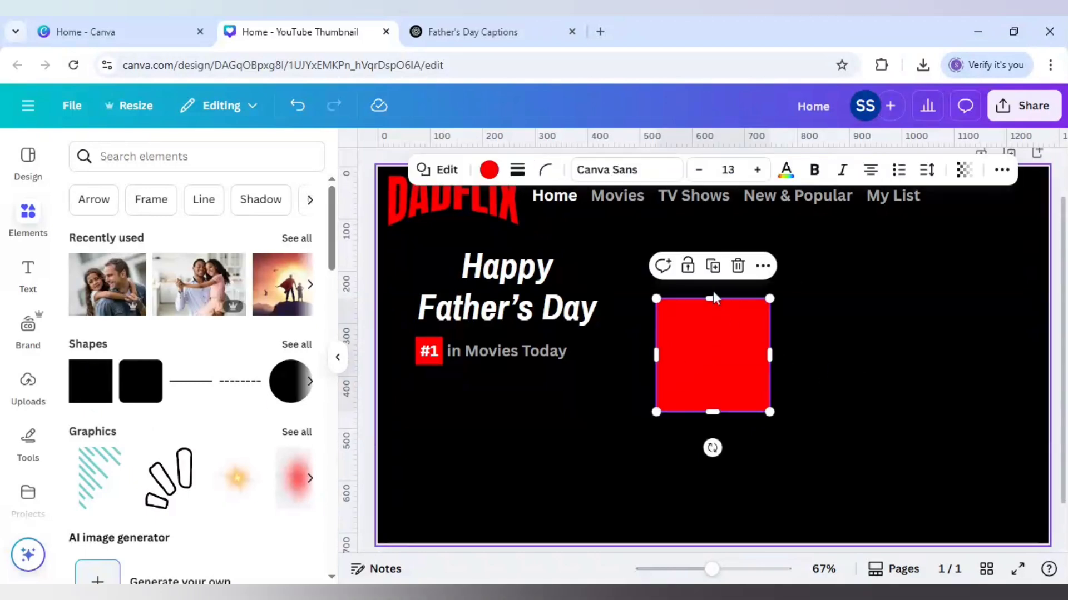
{"action": "left_click_drag", "start_coordinate": [712, 299], "coordinate": [606, 388]}
{"action": "left_click", "coordinate": [430, 340]}
{"action": "left_click", "coordinate": [656, 404]}
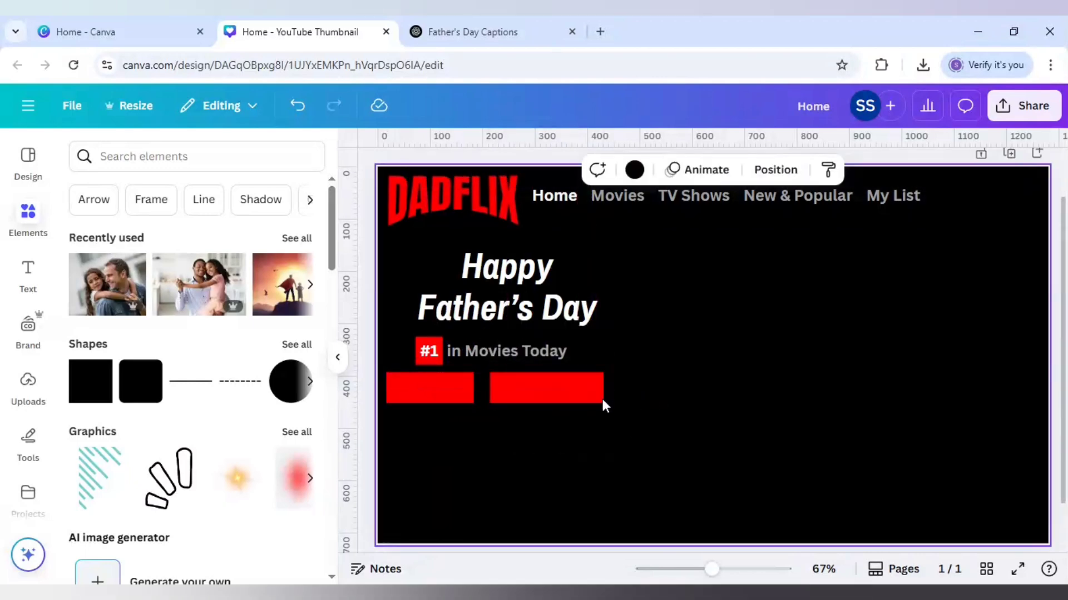
Step: Fill the left rectangle below the caption with white and the right one with dark grey
{"action": "left_click", "coordinate": [451, 391]}
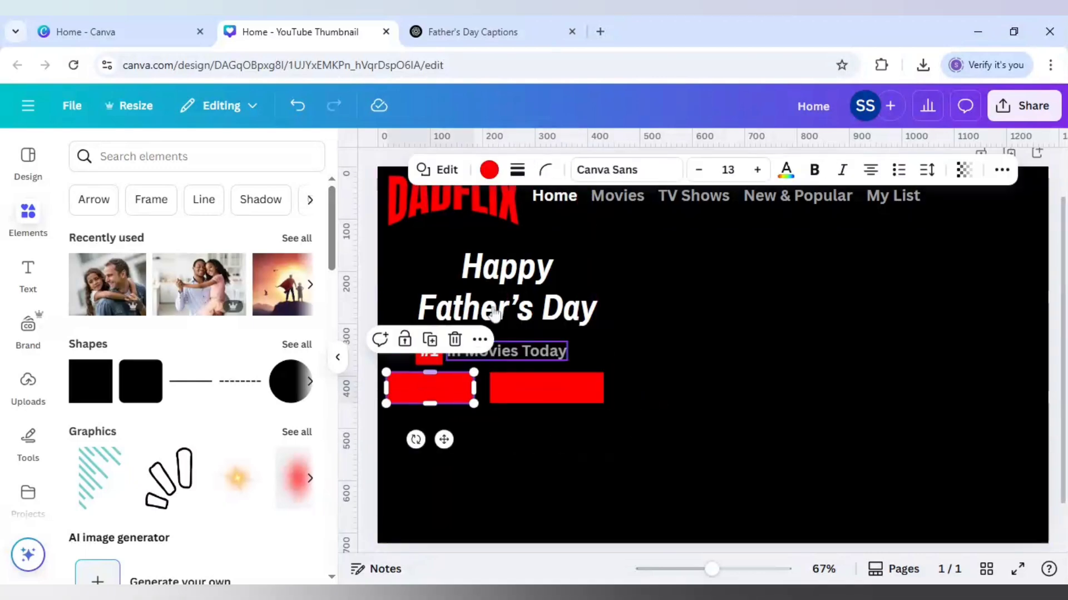
{"action": "left_click", "coordinate": [488, 172]}
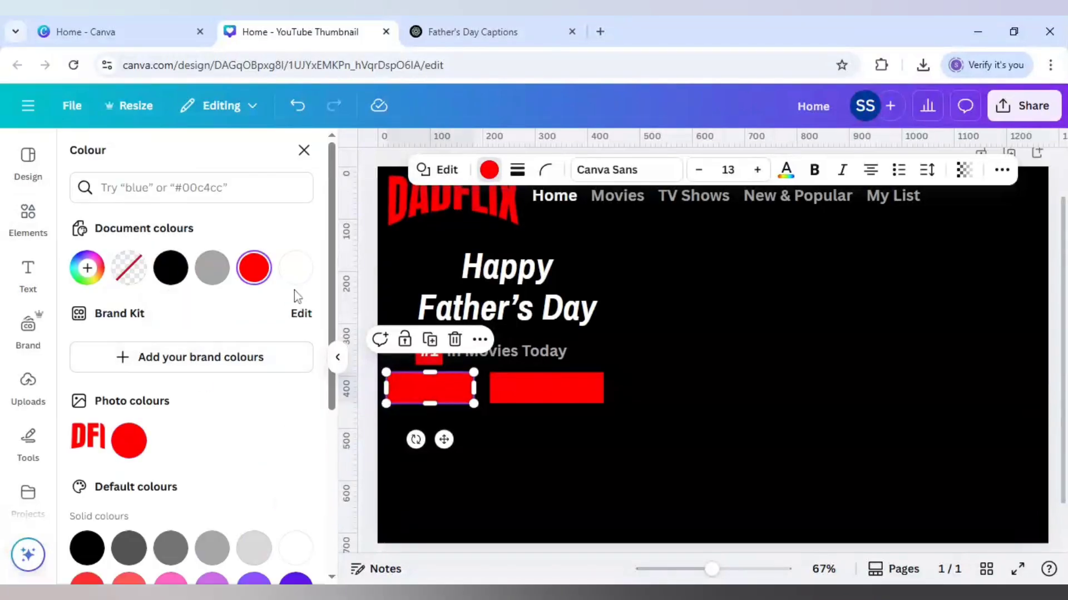
{"action": "left_click", "coordinate": [295, 268]}
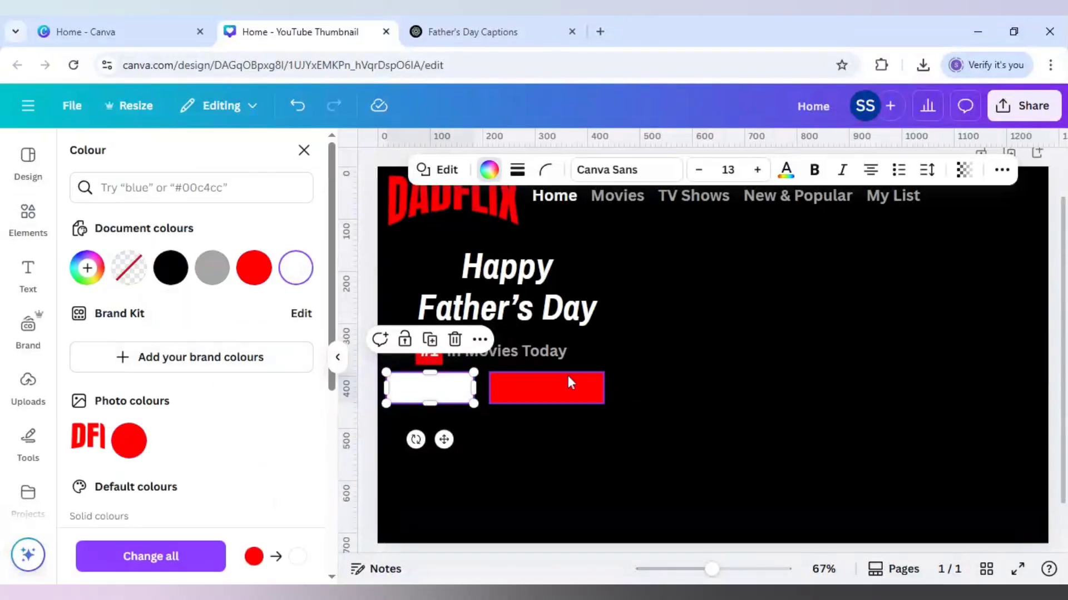
{"action": "left_click", "coordinate": [544, 392]}
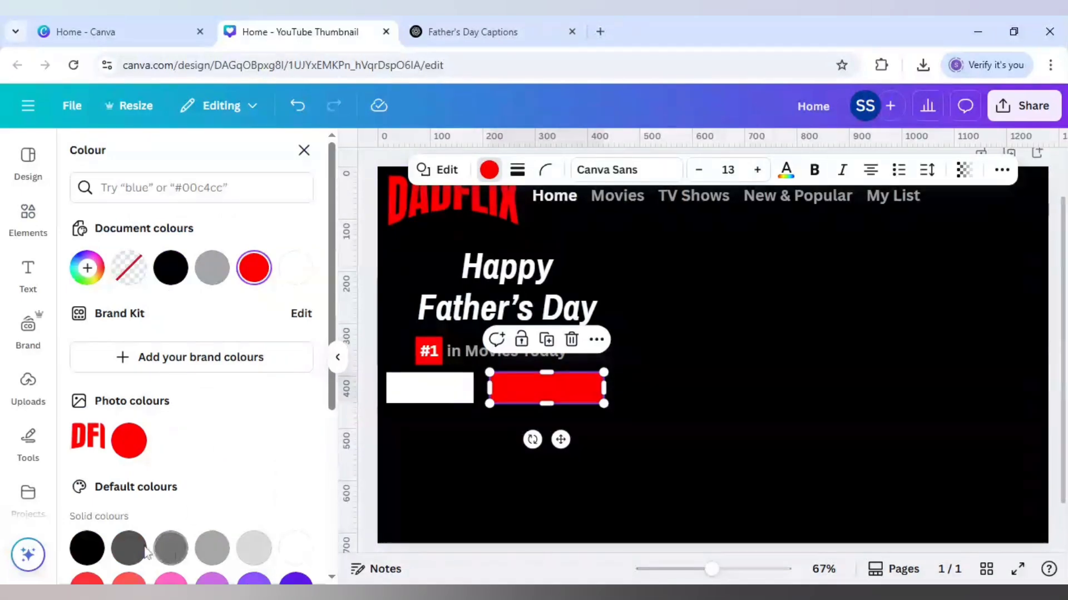
{"action": "left_click", "coordinate": [129, 548]}
{"action": "left_click", "coordinate": [406, 471]}
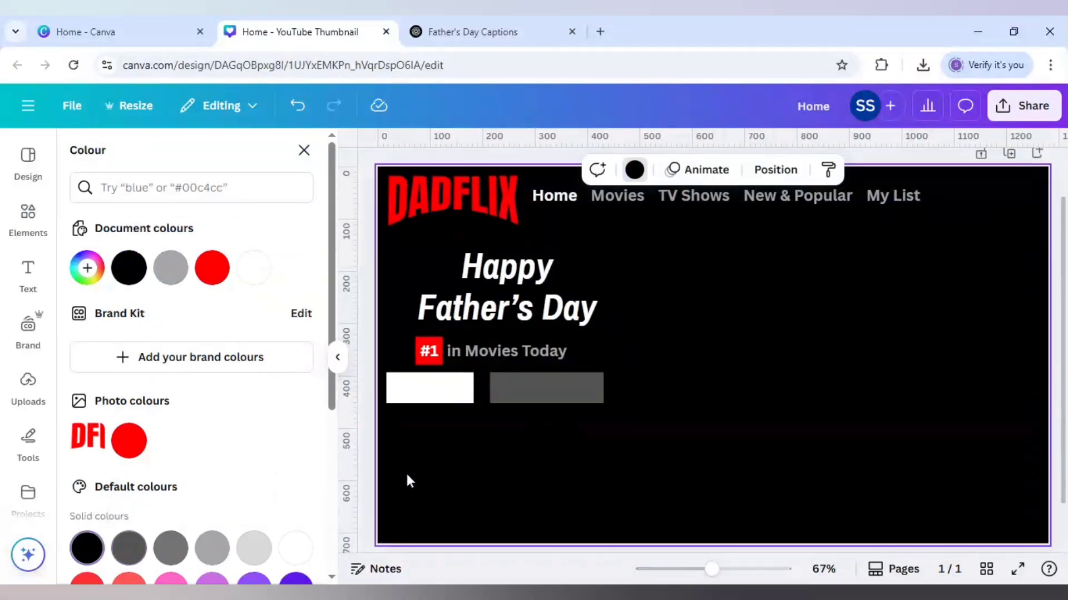
Step: Duplicate the "in Movies Today" text, change the copy to "Play" and place it on the white rectangle
{"action": "left_click", "coordinate": [529, 355]}
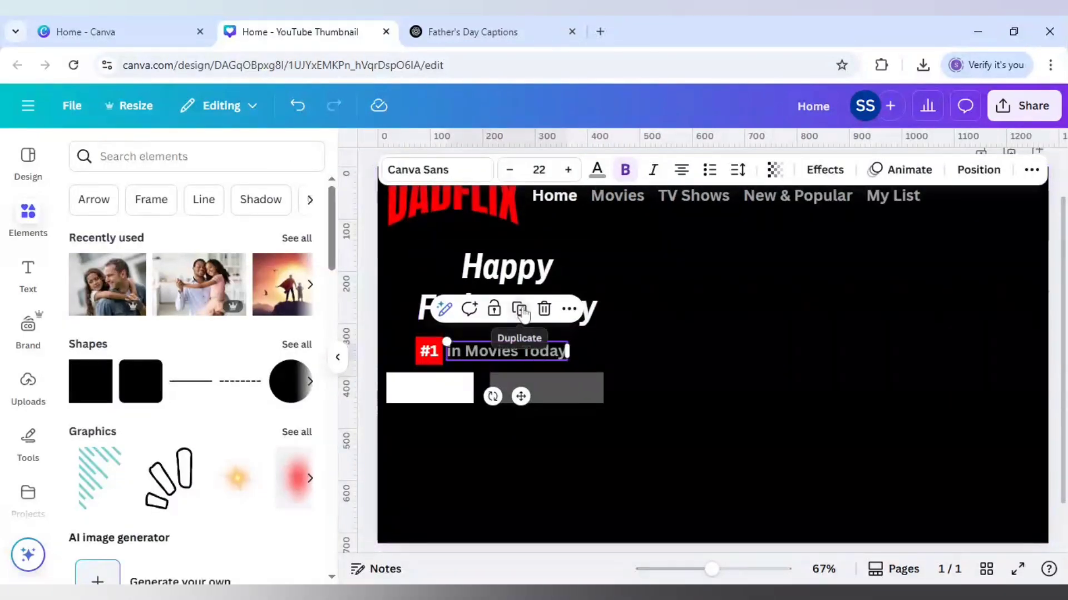
{"action": "left_click", "coordinate": [528, 318]}
{"action": "left_click_drag", "start_coordinate": [523, 361], "coordinate": [489, 387]}
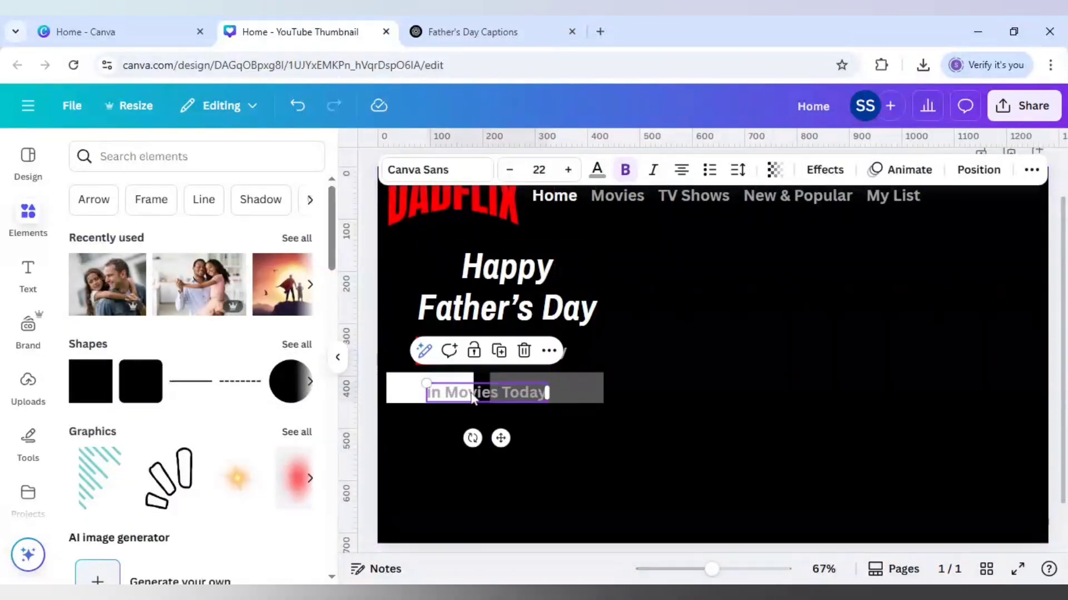
{"action": "double_click", "coordinate": [471, 396]}
{"action": "type", "text": "H"}
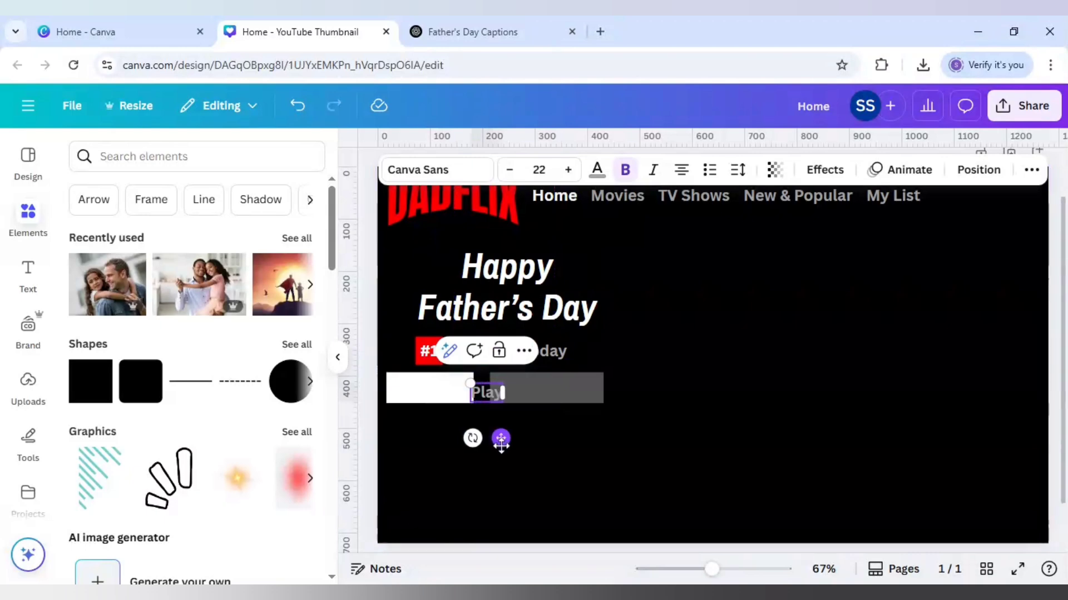
{"action": "left_click_drag", "start_coordinate": [501, 443], "coordinate": [450, 443]}
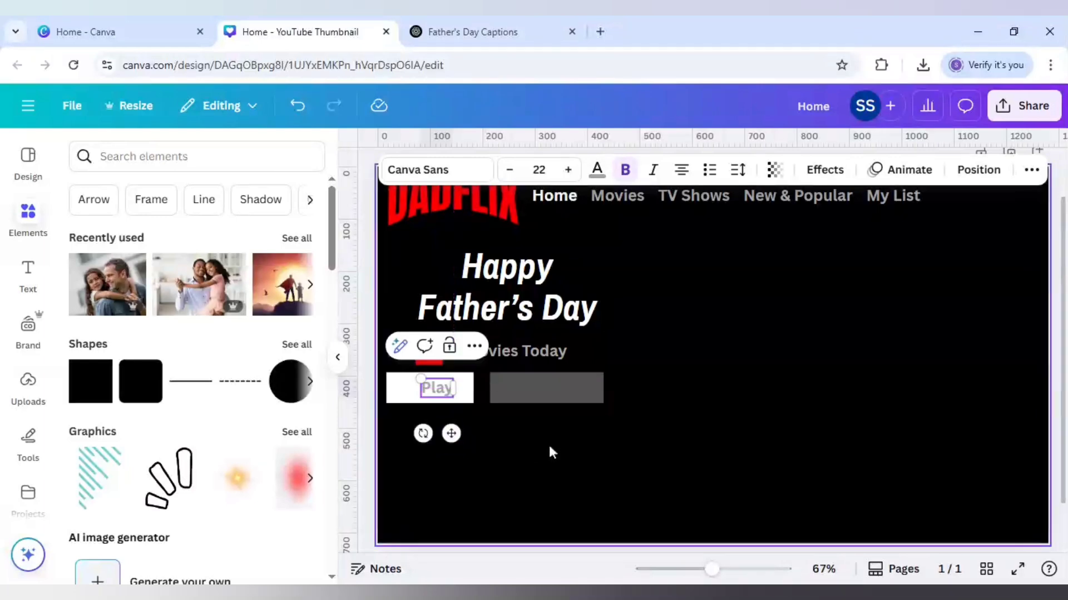
{"action": "left_click", "coordinate": [551, 450]}
Step: Duplicate the "in Movies Today" text again, change the copy to "More Info" and place it on the grey rectangle
{"action": "left_click", "coordinate": [492, 362]}
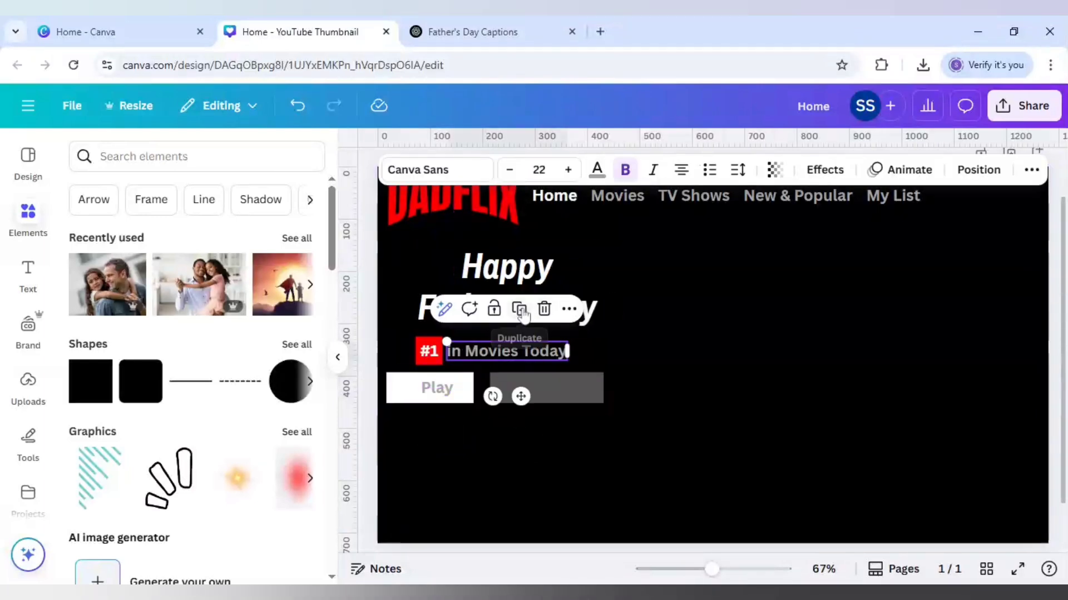
{"action": "left_click", "coordinate": [519, 307]}
{"action": "left_click_drag", "start_coordinate": [522, 362], "coordinate": [555, 387]}
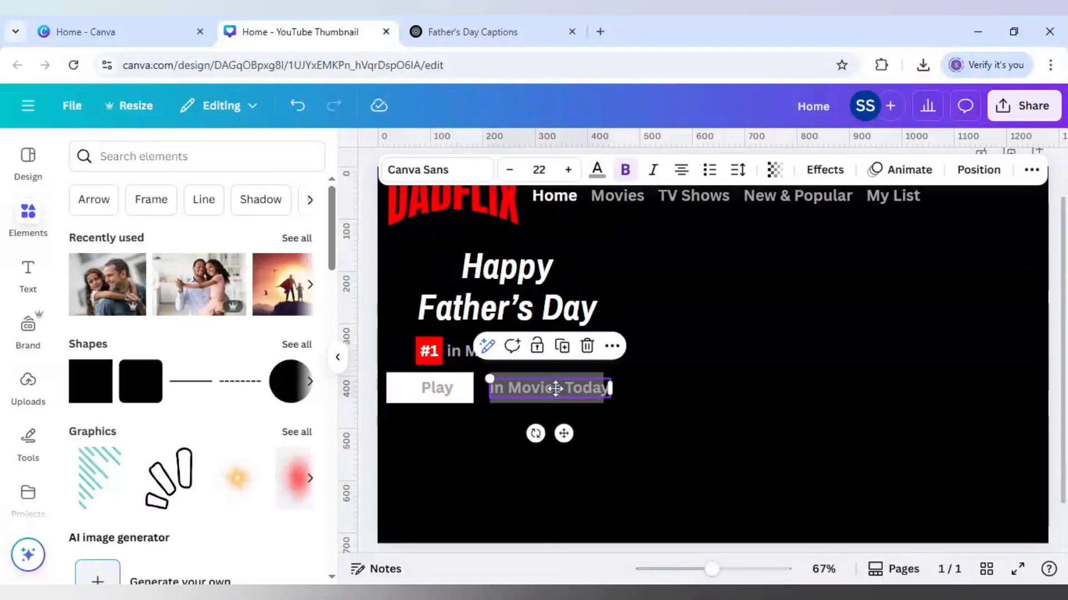
{"action": "double_click", "coordinate": [555, 389]}
{"action": "type", "text": "More Info"}
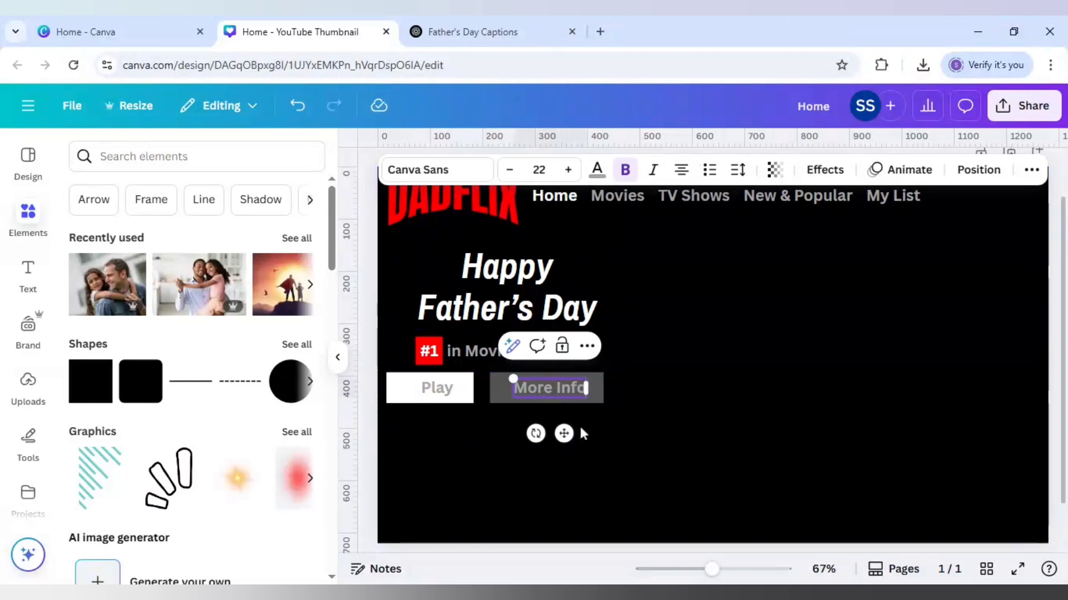
{"action": "left_click", "coordinate": [589, 424]}
Step: Search the elements for "i button", add the outlined circled i graphic, and shrink it to fit the grey rectangle's left end
{"action": "left_click", "coordinate": [167, 157]}
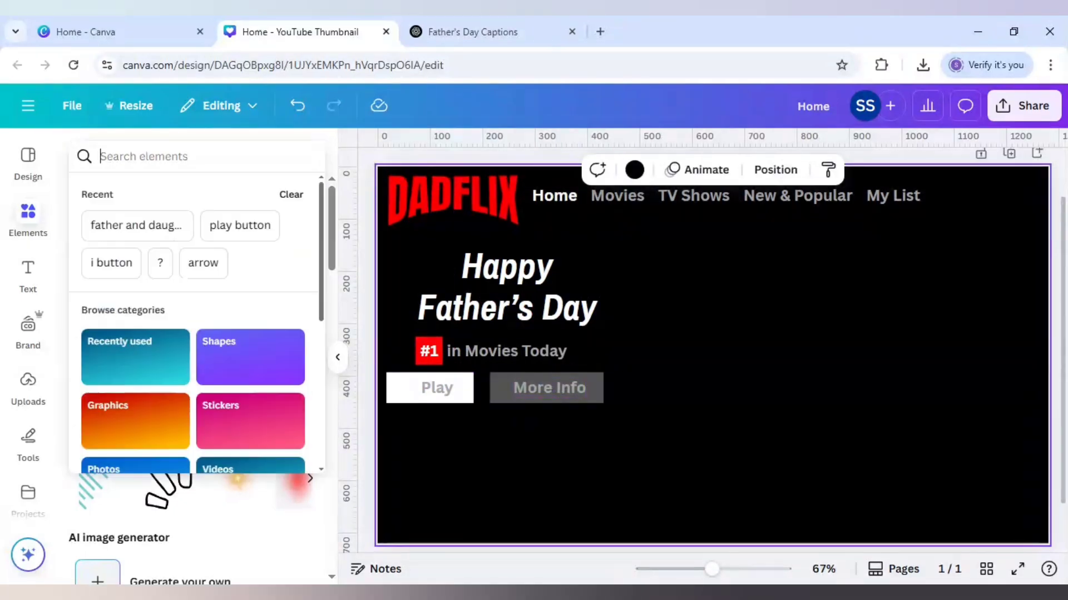
{"action": "type", "text": "i button"}
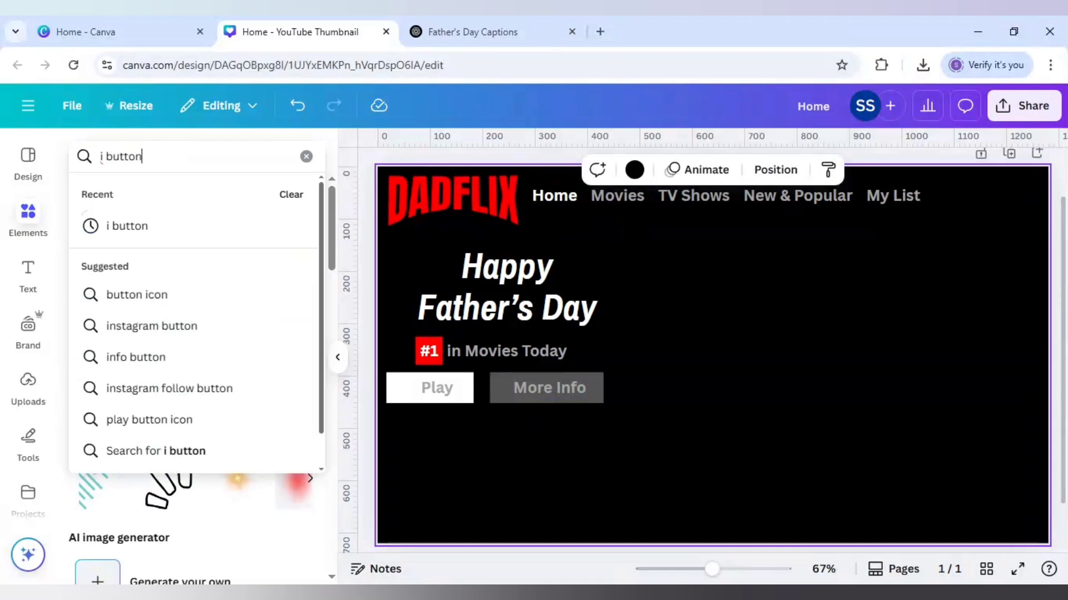
{"action": "key", "text": "Return"}
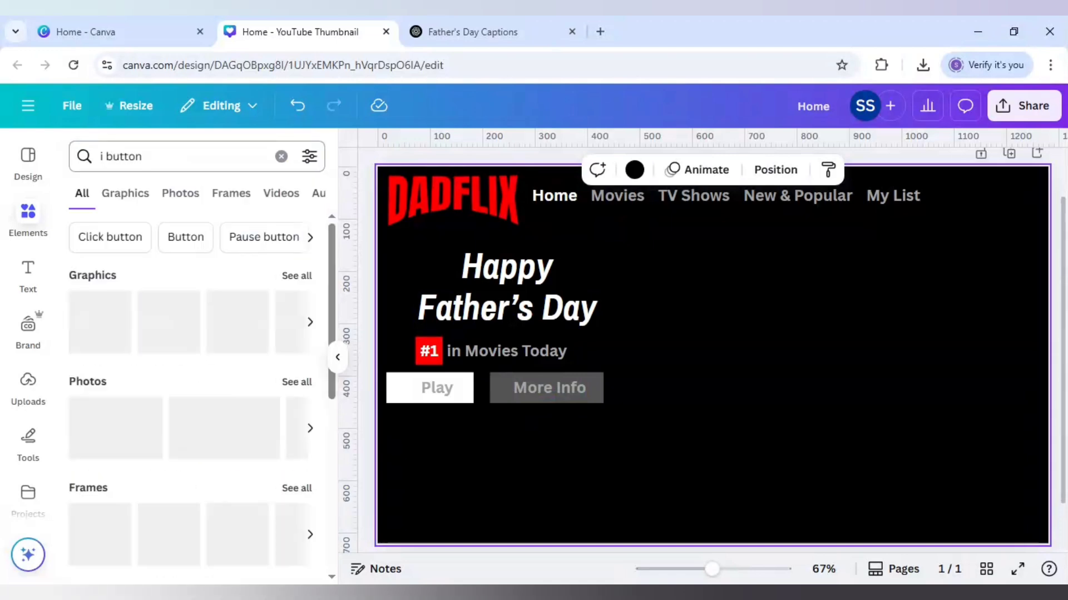
{"action": "left_click", "coordinate": [101, 331]}
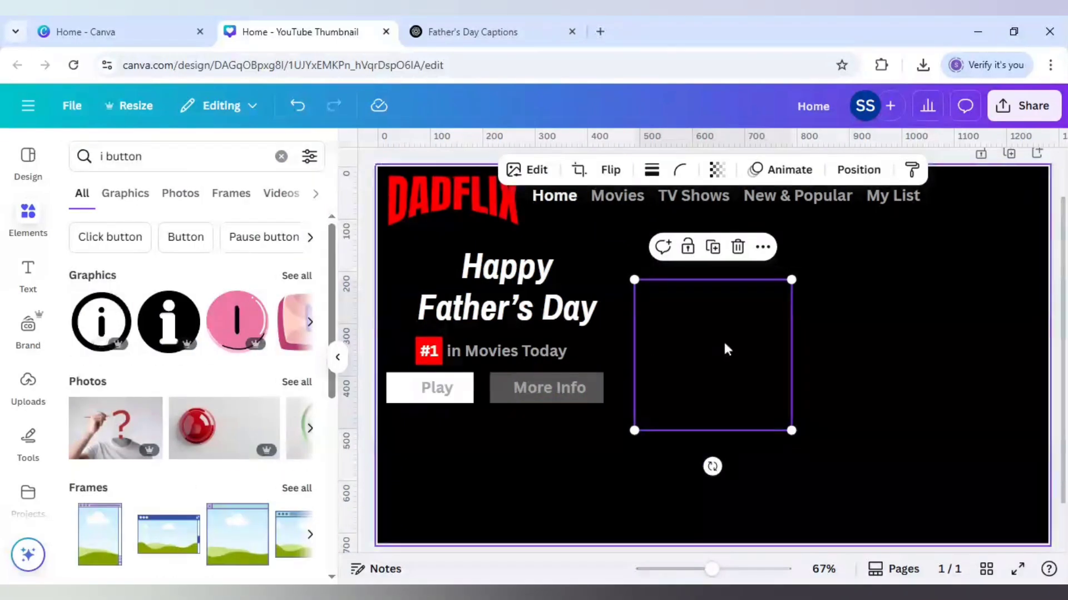
{"action": "left_click_drag", "start_coordinate": [791, 281], "coordinate": [677, 405]}
{"action": "left_click_drag", "start_coordinate": [667, 464], "coordinate": [521, 437]}
{"action": "left_click_drag", "start_coordinate": [524, 370], "coordinate": [518, 378]}
{"action": "left_click_drag", "start_coordinate": [517, 440], "coordinate": [519, 436]}
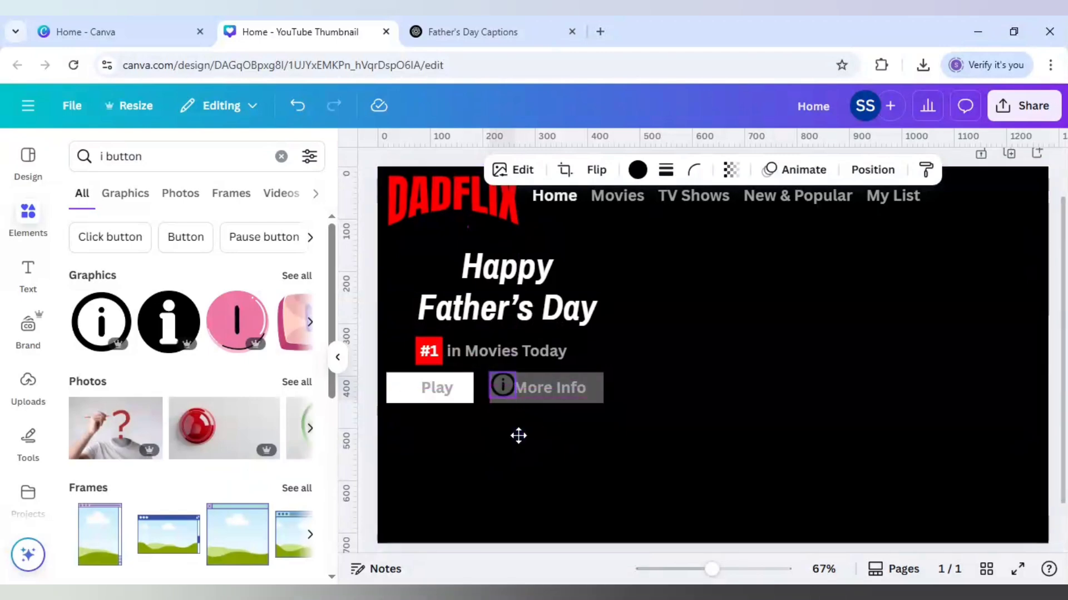
Step: Shift the "More Info" text slightly right, clear of the info icon and vertically aligned with the "Play" text
{"action": "left_click", "coordinate": [548, 392]}
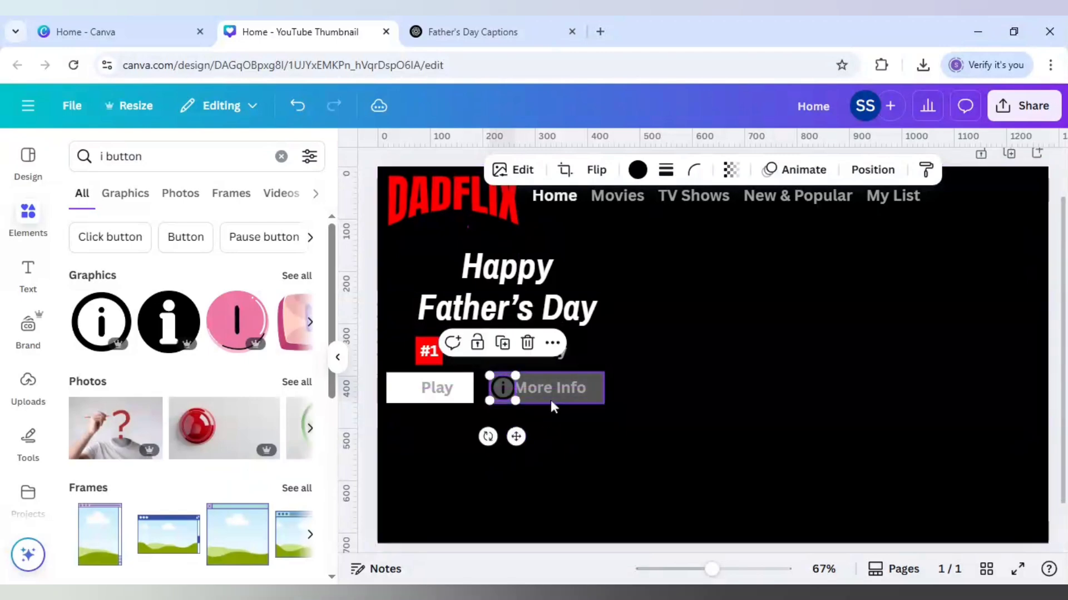
{"action": "left_click", "coordinate": [542, 391]}
{"action": "left_click_drag", "start_coordinate": [542, 391], "coordinate": [543, 388]}
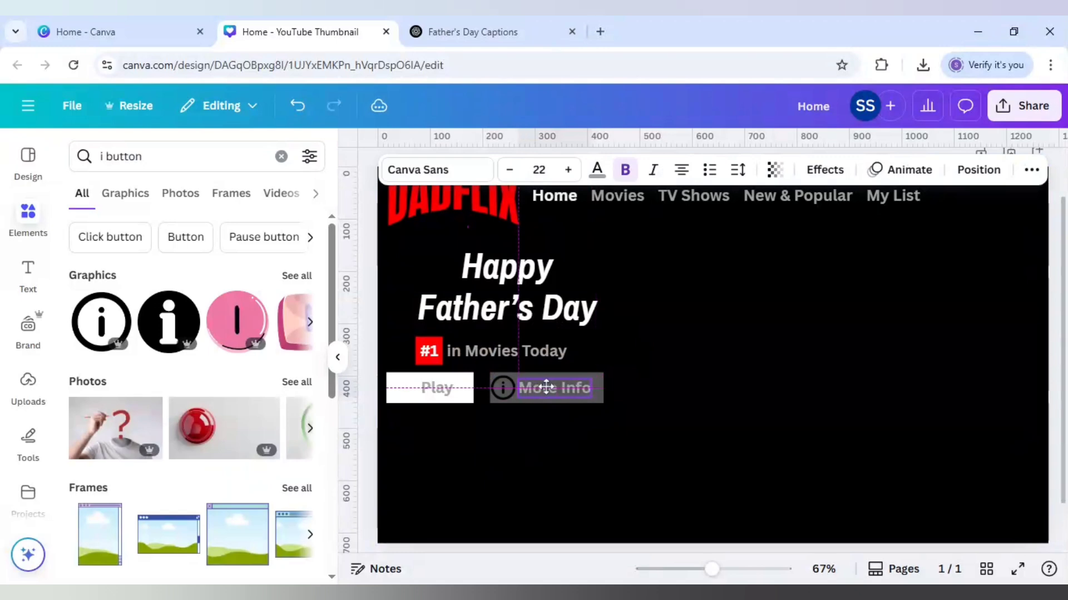
Step: Recolour the info icon and the "More Info" text white, and the "Play" text black
{"action": "left_click", "coordinate": [502, 388]}
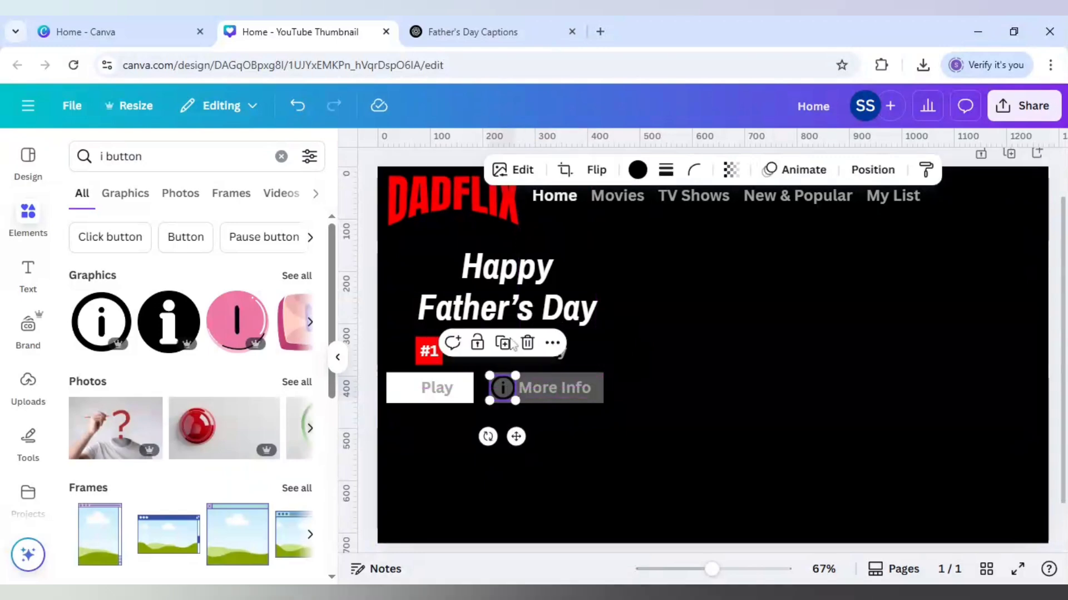
{"action": "left_click", "coordinate": [637, 170]}
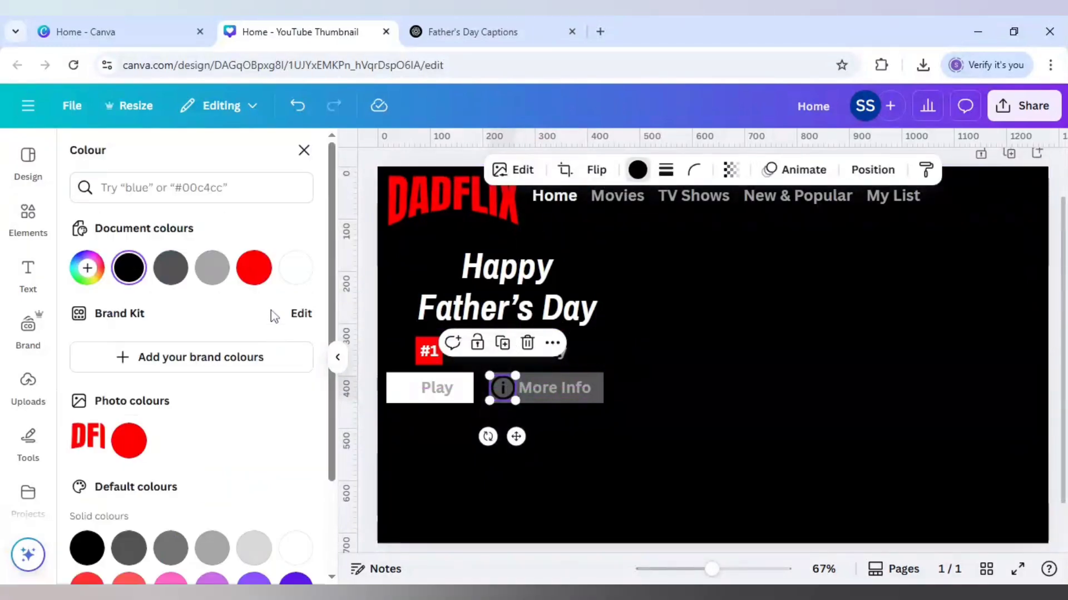
{"action": "left_click", "coordinate": [297, 269]}
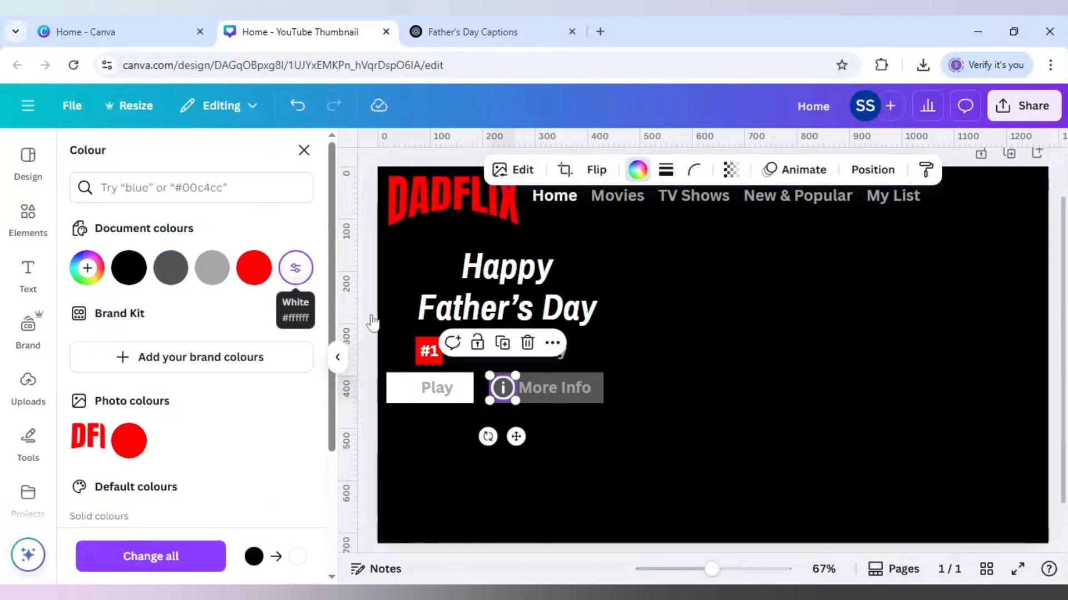
{"action": "double_click", "coordinate": [558, 384]}
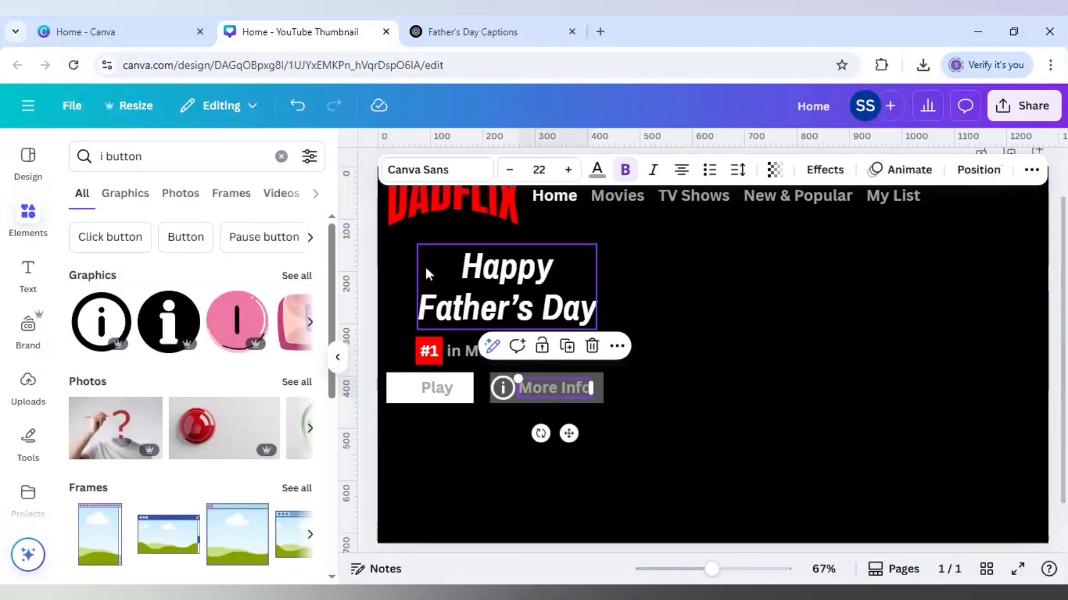
{"action": "left_click", "coordinate": [596, 169]}
{"action": "left_click", "coordinate": [295, 269]}
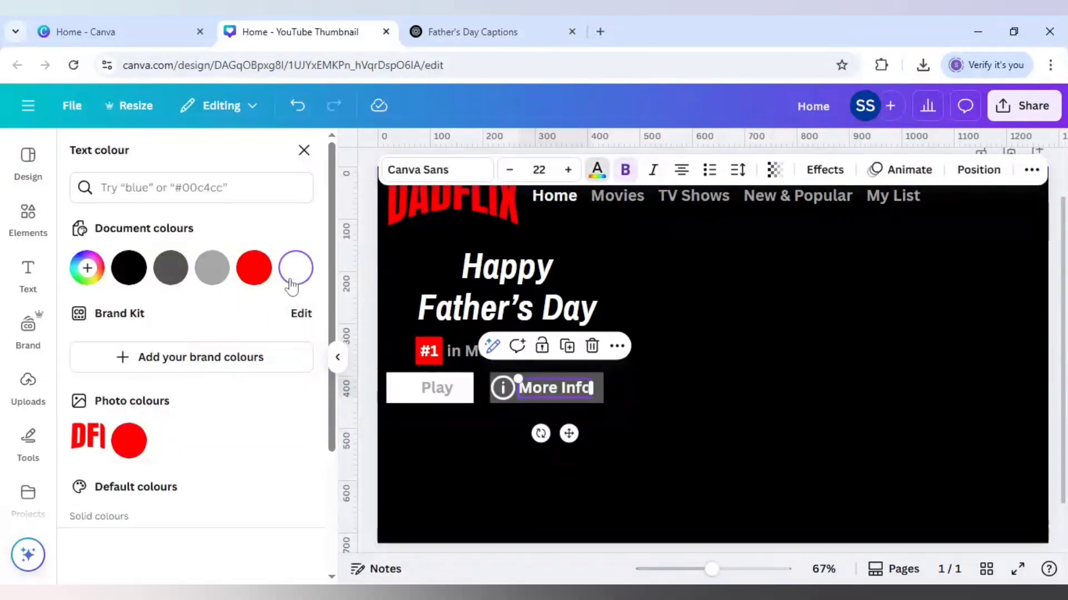
{"action": "left_click", "coordinate": [433, 392]}
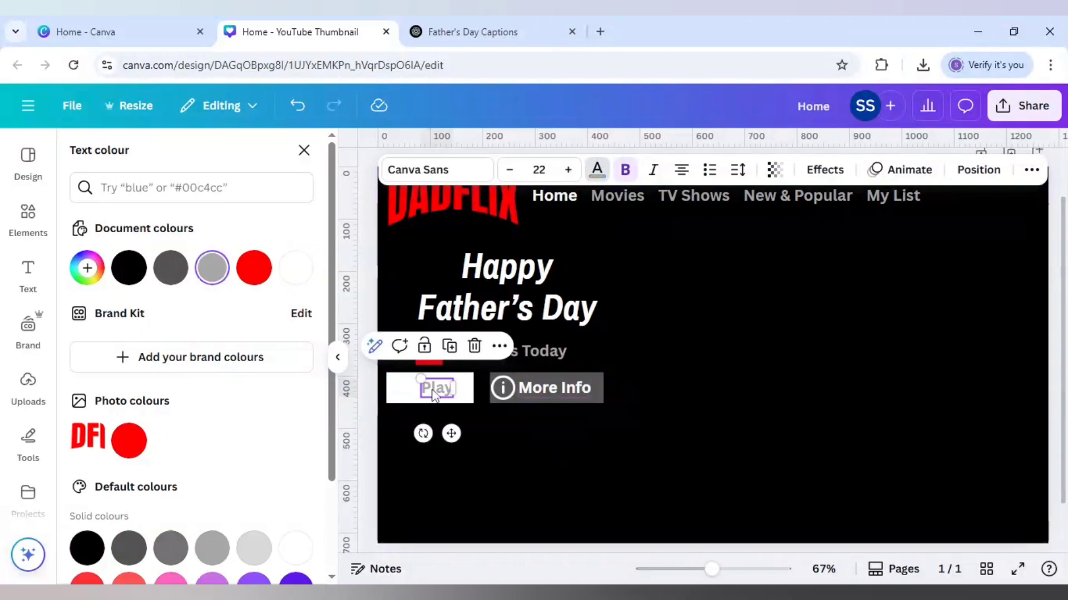
{"action": "left_click", "coordinate": [133, 272]}
Step: Search the elements for "play button", add the solid black triangle, and shrink it to fit before the "Play" text on the white rectangle
{"action": "left_click", "coordinate": [27, 214]}
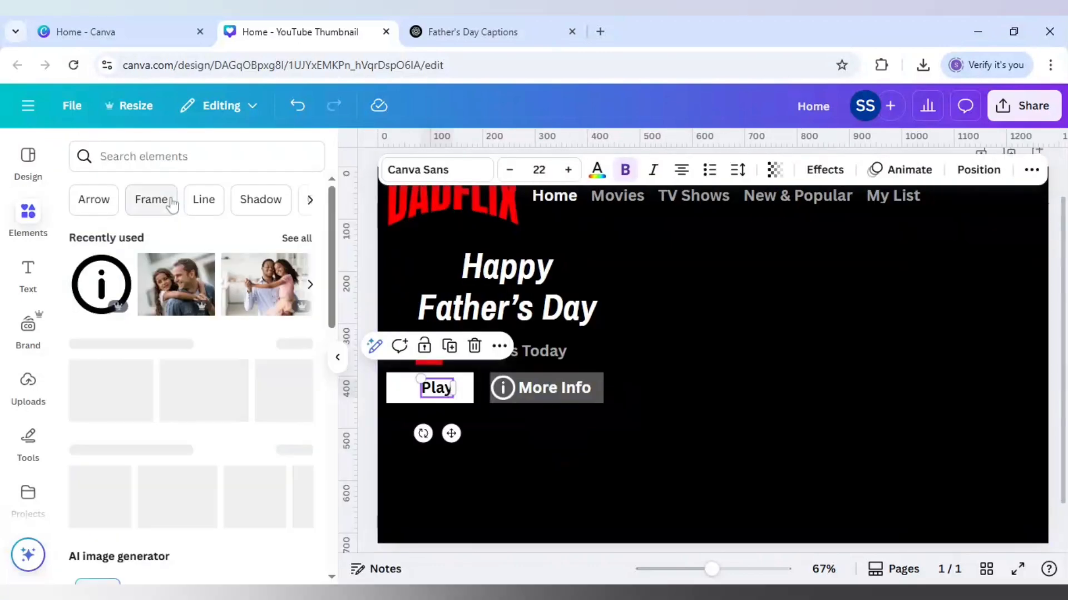
{"action": "left_click", "coordinate": [163, 162]}
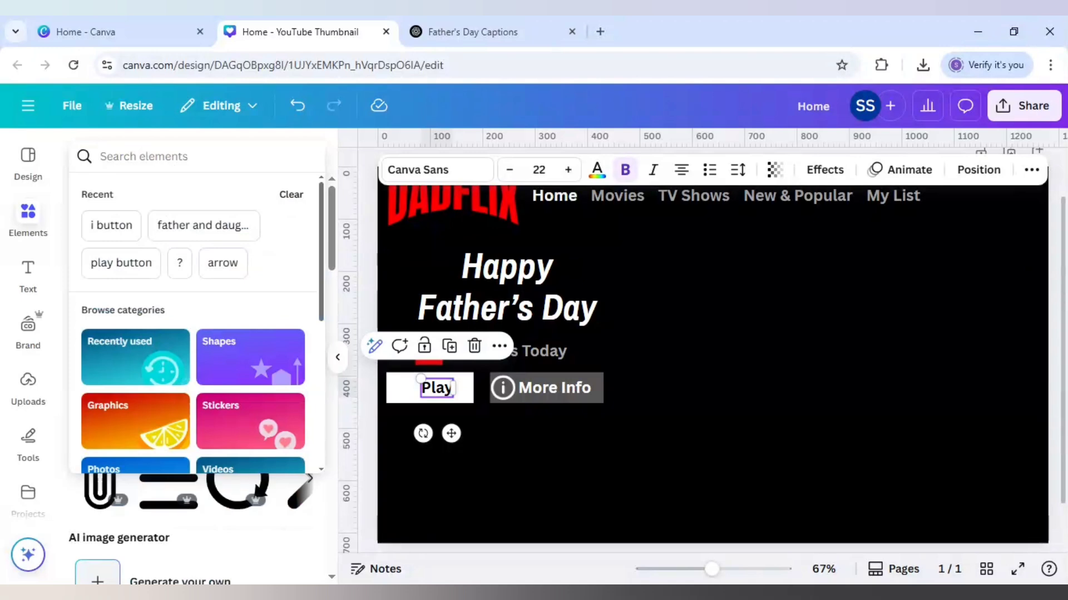
{"action": "type", "text": "play button"}
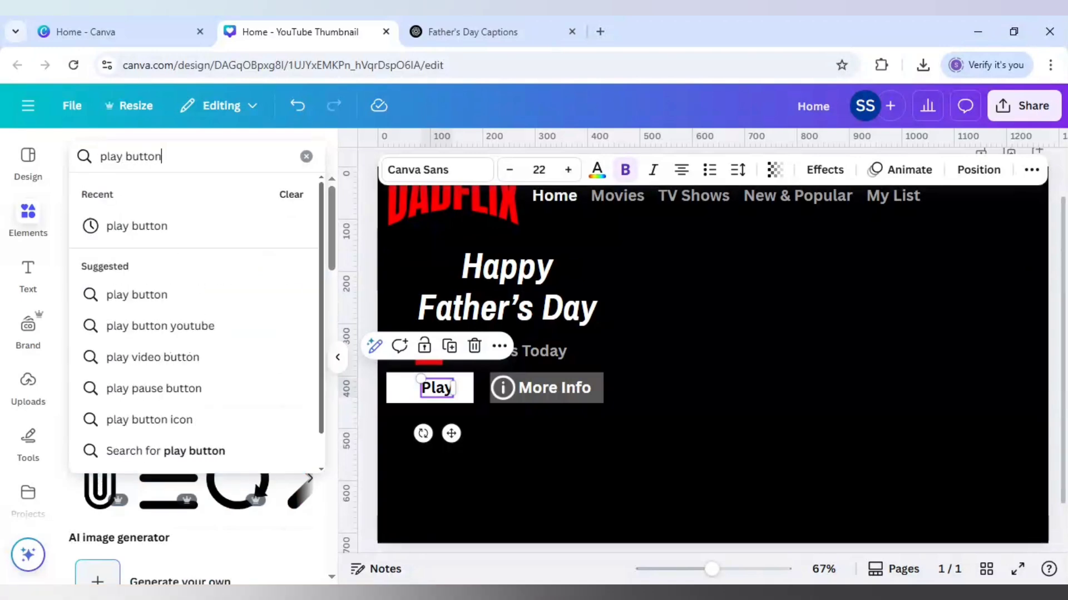
{"action": "key", "text": "Return"}
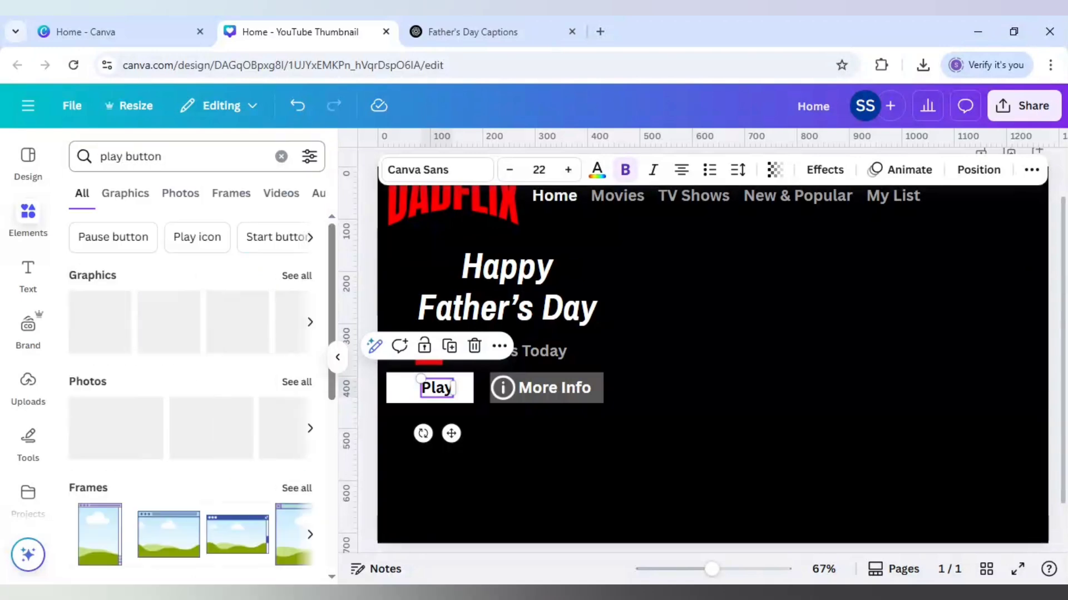
{"action": "left_click", "coordinate": [294, 334]}
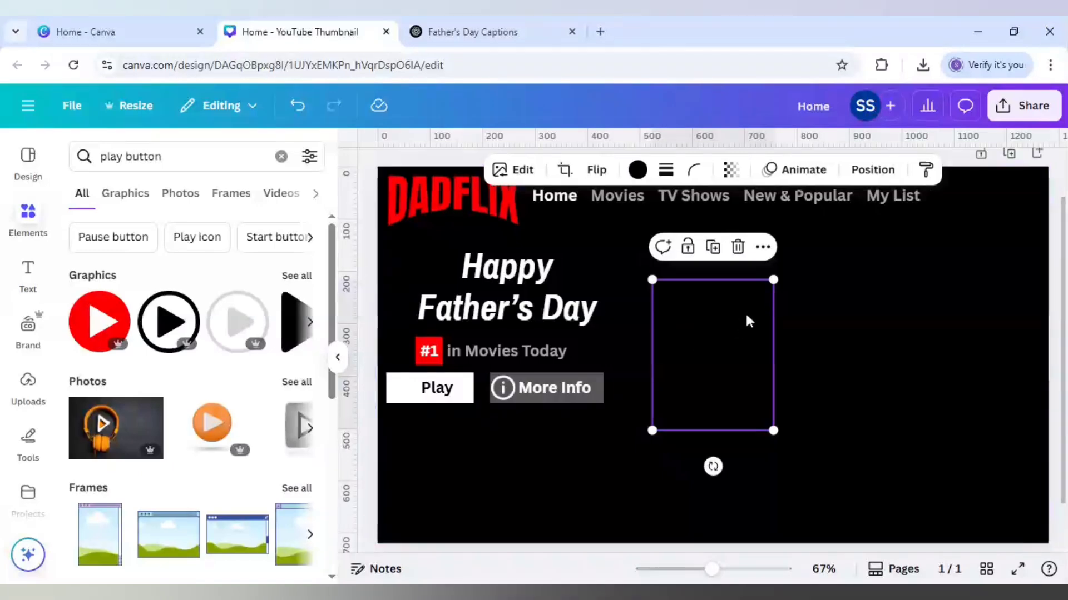
{"action": "left_click_drag", "start_coordinate": [726, 351], "coordinate": [690, 405]}
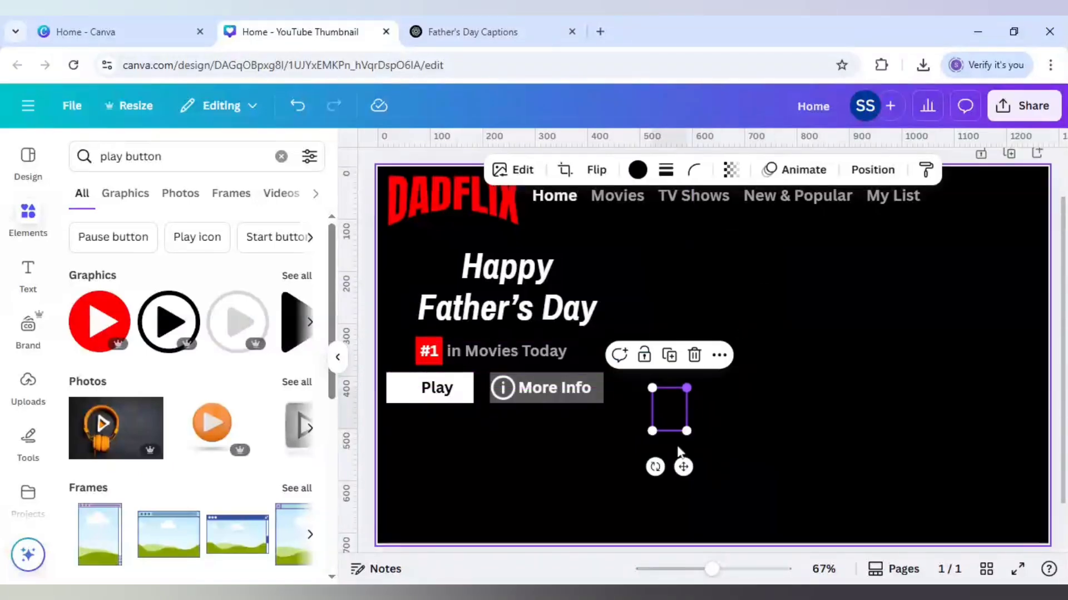
{"action": "left_click_drag", "start_coordinate": [684, 466], "coordinate": [412, 396]}
{"action": "mouse_move", "coordinate": [417, 432]}
{"action": "left_mouse_down"}
{"action": "mouse_move", "coordinate": [409, 397]}
{"action": "mouse_move", "coordinate": [420, 432]}
{"action": "left_mouse_up"}
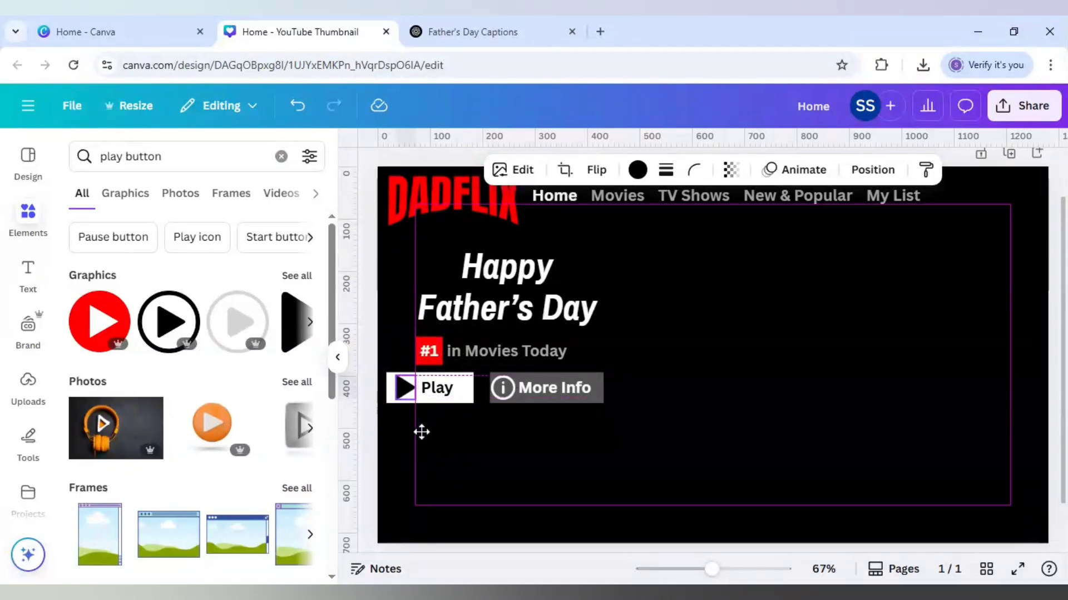
{"action": "left_click", "coordinate": [728, 391]}
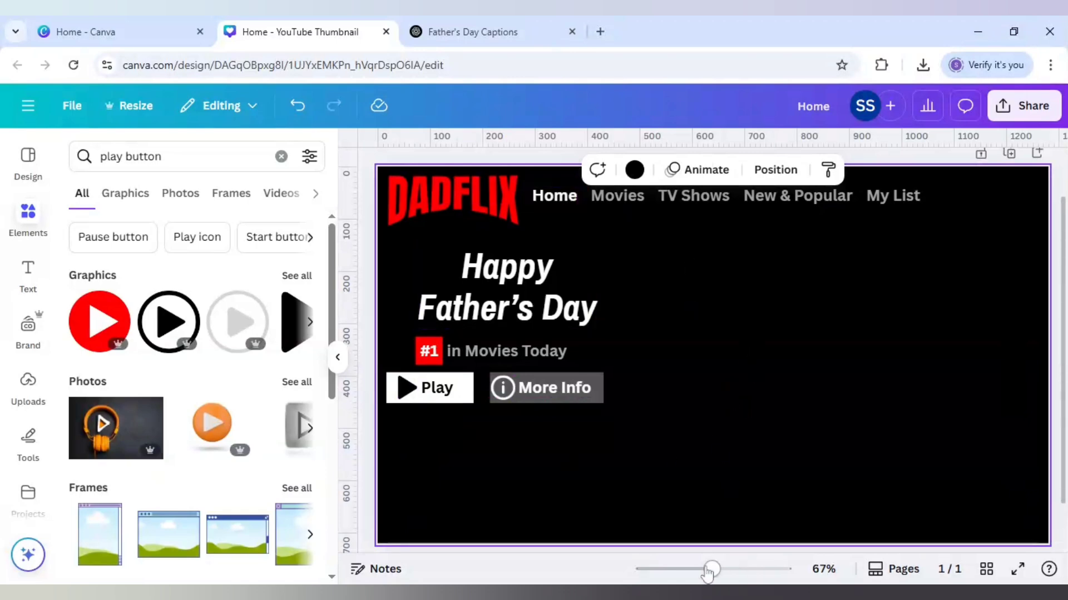
Step: Add the recently used photo of a father hugging two girls with a heart card, and shrink it into the space beside the title
{"action": "left_click_drag", "start_coordinate": [707, 573], "coordinate": [698, 570]}
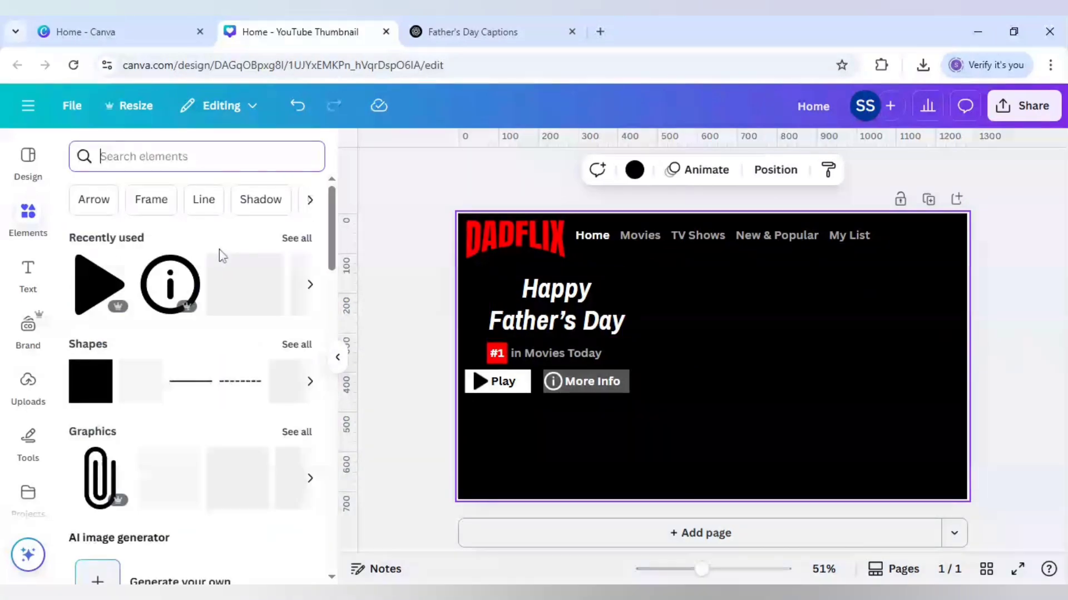
{"action": "left_click", "coordinate": [305, 243]}
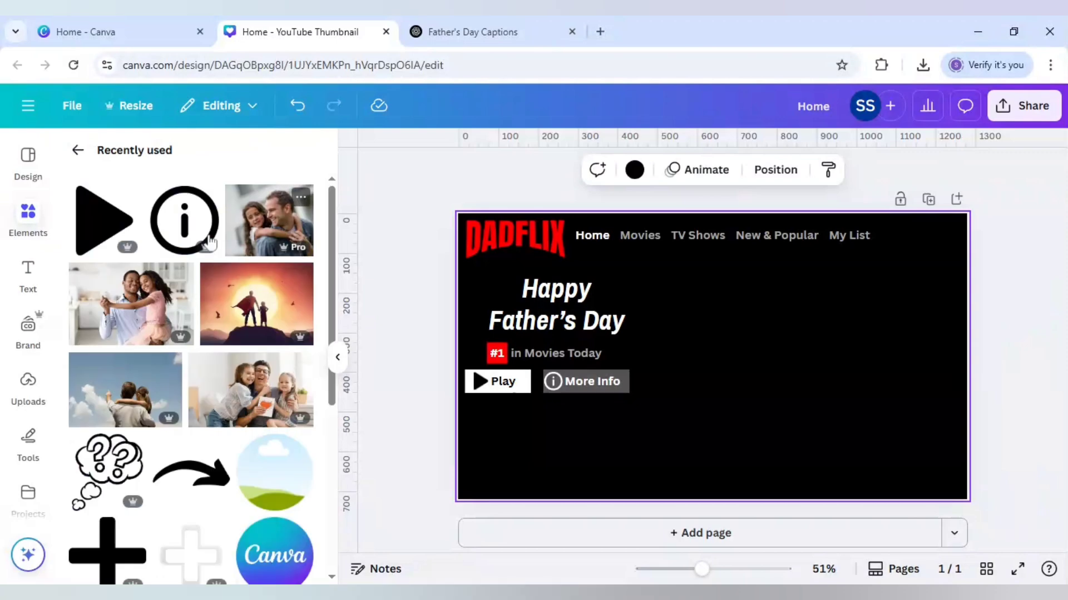
{"action": "left_click", "coordinate": [271, 395]}
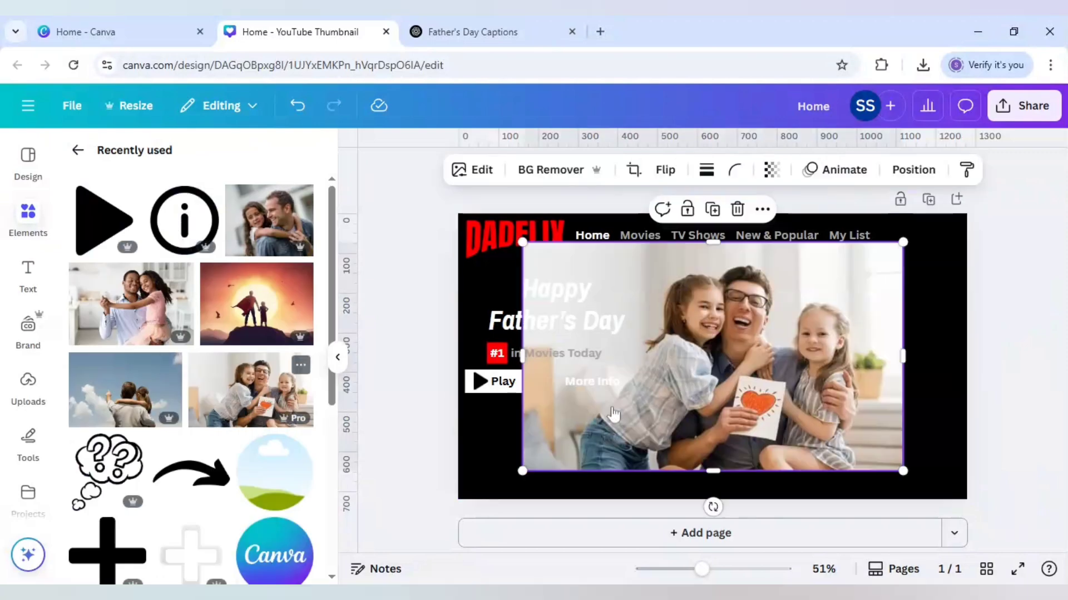
{"action": "left_click_drag", "start_coordinate": [733, 385], "coordinate": [789, 385]}
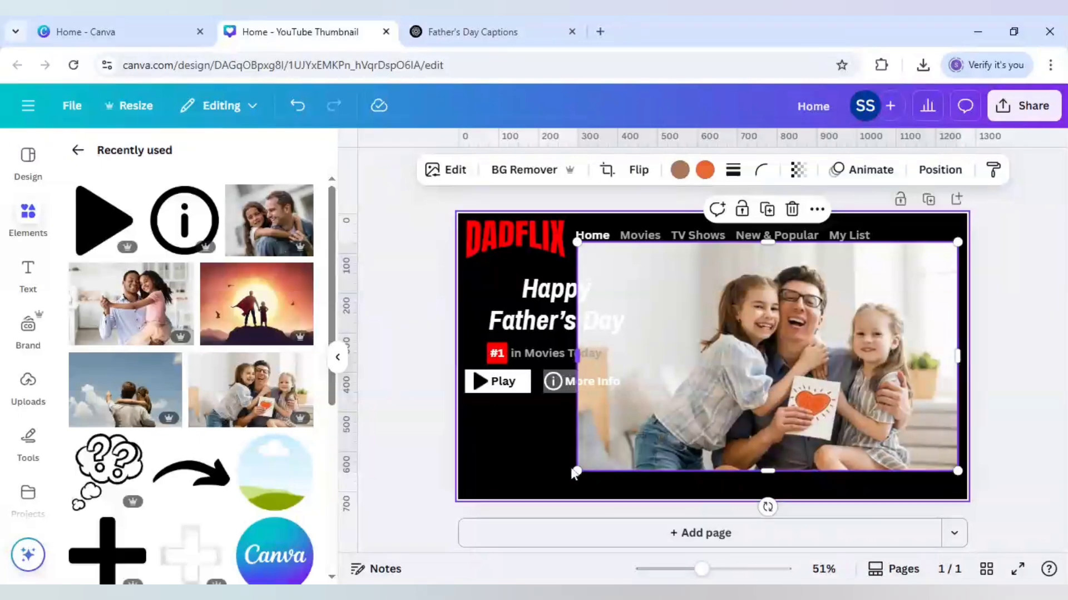
{"action": "left_click_drag", "start_coordinate": [576, 470], "coordinate": [659, 378]}
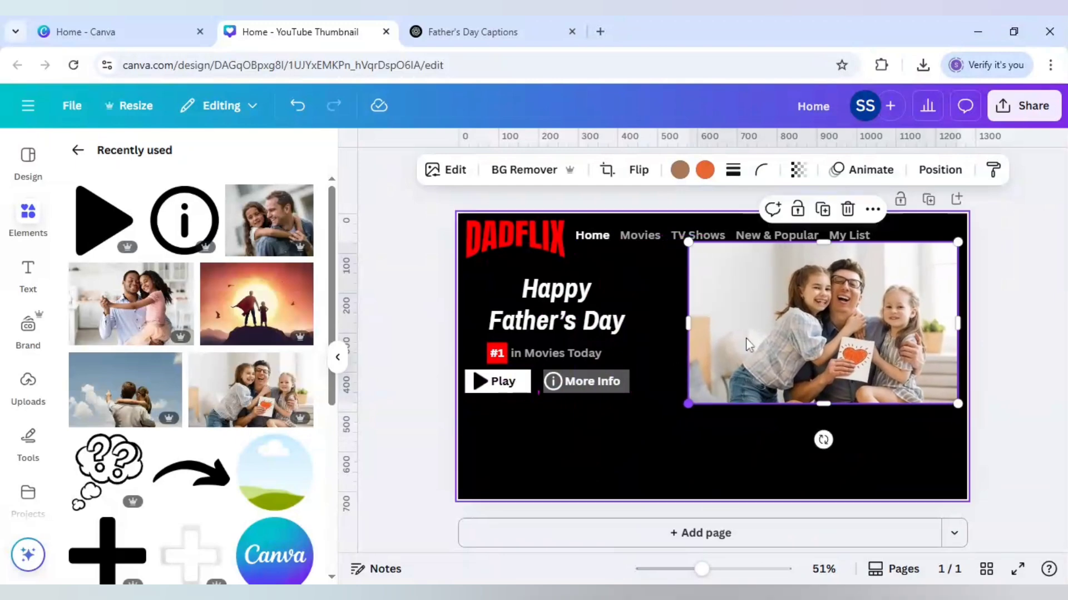
Step: Trim the family photo's top edge to about 676 × 380, then move it slightly up and extend its left edge toward the title
{"action": "left_click_drag", "start_coordinate": [823, 240], "coordinate": [820, 253]}
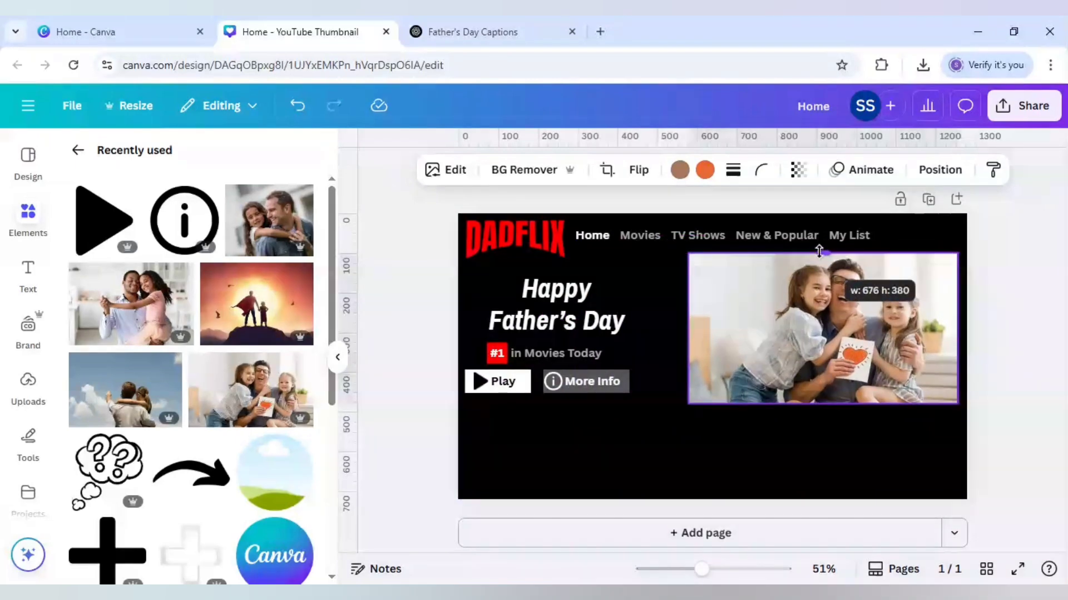
{"action": "left_click_drag", "start_coordinate": [878, 370], "coordinate": [877, 358]}
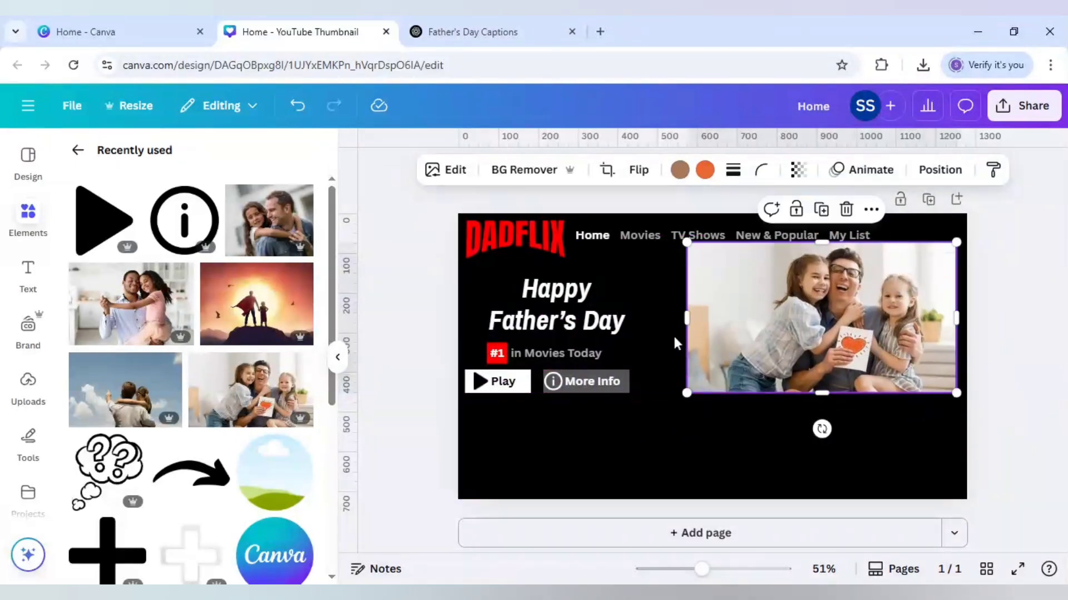
{"action": "left_click_drag", "start_coordinate": [688, 317], "coordinate": [666, 321]}
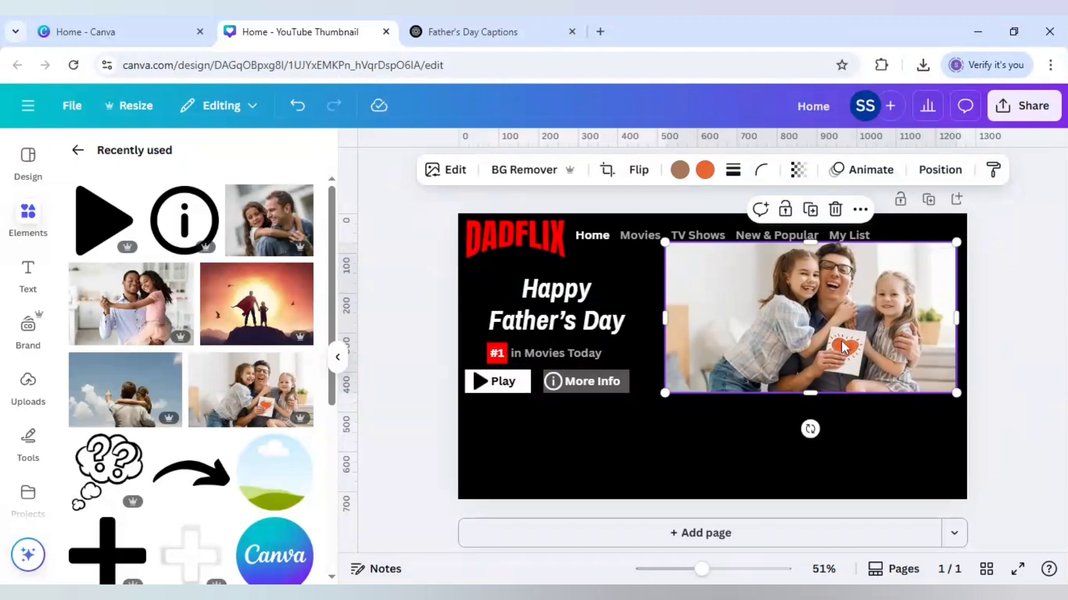
Step: Shift the family picture down inside its crop frame and trim the frame's top edge to sit just below the navigation row
{"action": "double_click", "coordinate": [842, 347]}
{"action": "left_click_drag", "start_coordinate": [840, 337], "coordinate": [835, 348]}
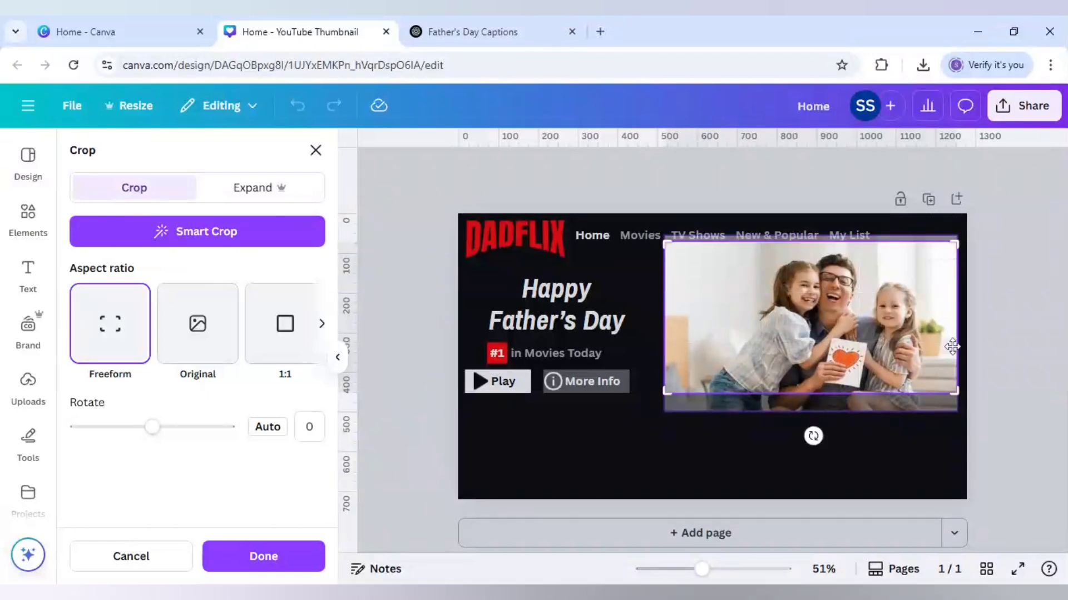
{"action": "left_click", "coordinate": [995, 361]}
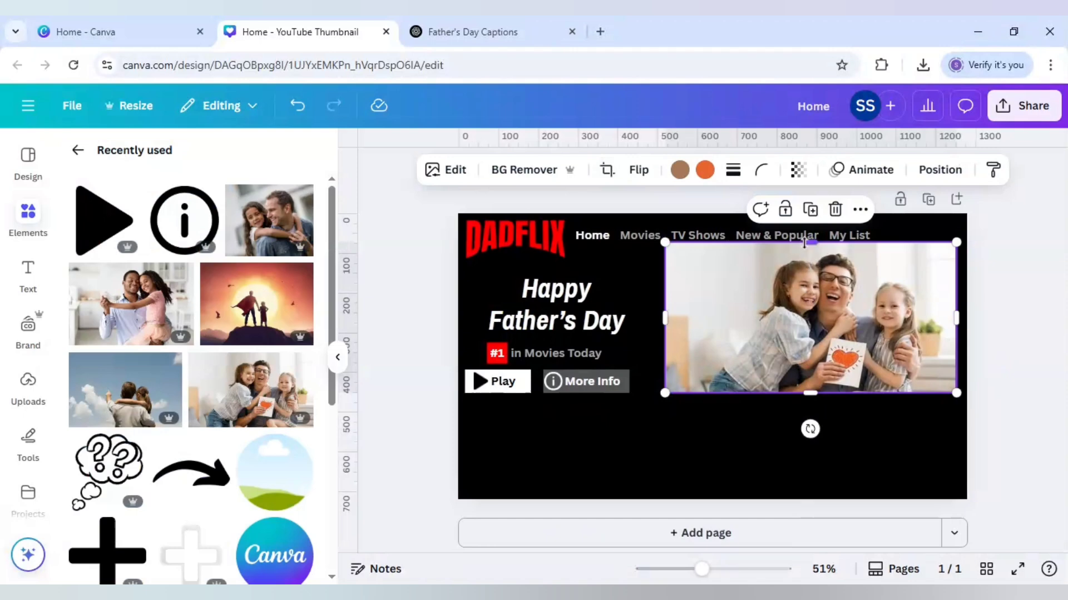
{"action": "left_click_drag", "start_coordinate": [804, 243], "coordinate": [806, 253]}
{"action": "double_click", "coordinate": [819, 301]}
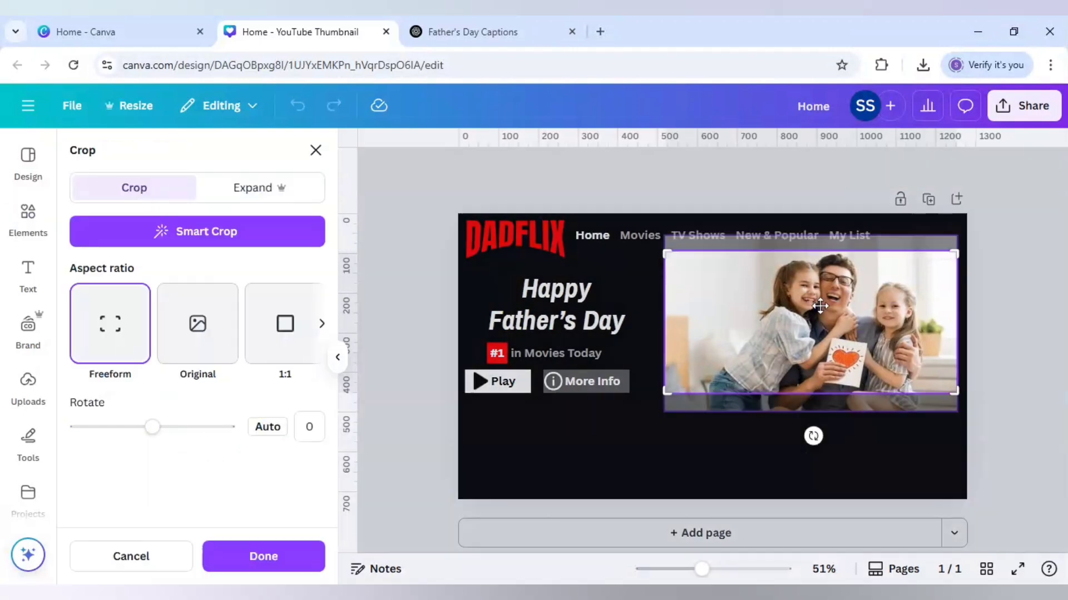
{"action": "left_click_drag", "start_coordinate": [820, 307], "coordinate": [821, 317]}
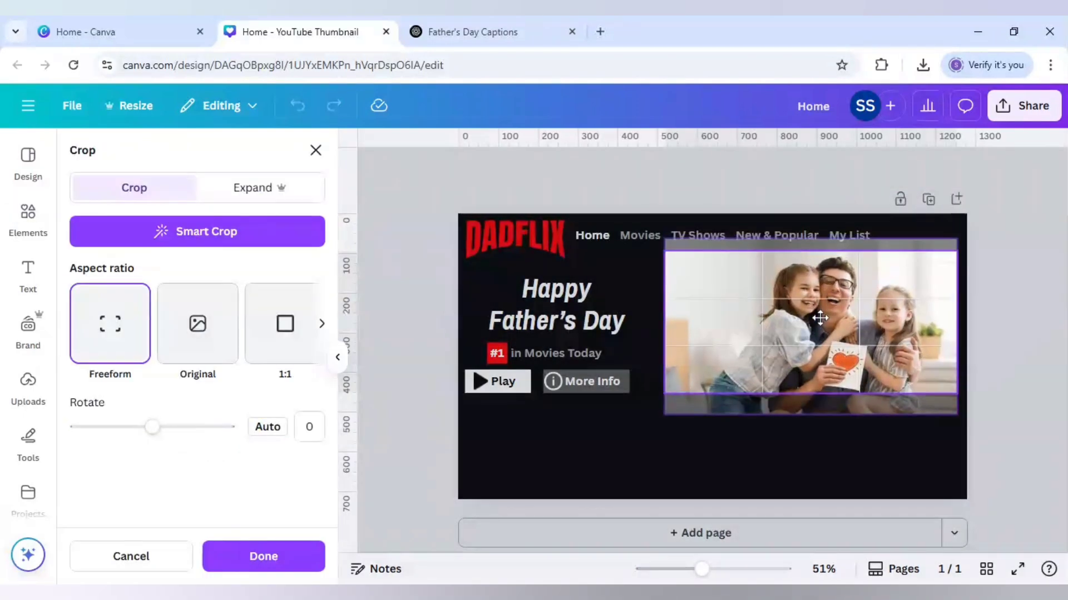
{"action": "left_click", "coordinate": [998, 331]}
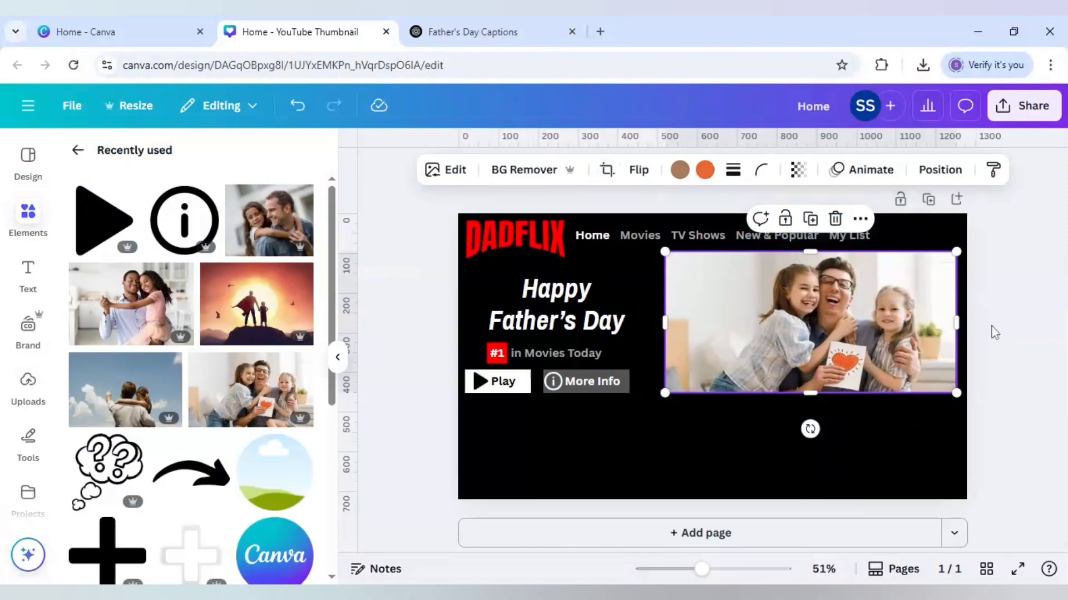
{"action": "left_click", "coordinate": [992, 327]}
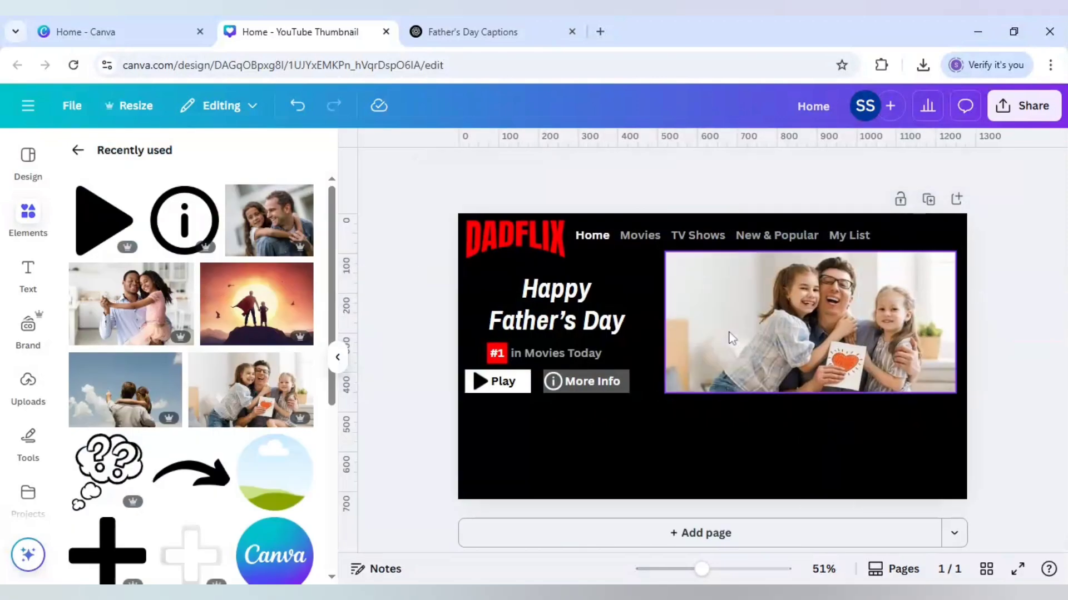
Step: Select the family photo, search the apps for "blend" and open Image Blender
{"action": "left_click", "coordinate": [700, 333]}
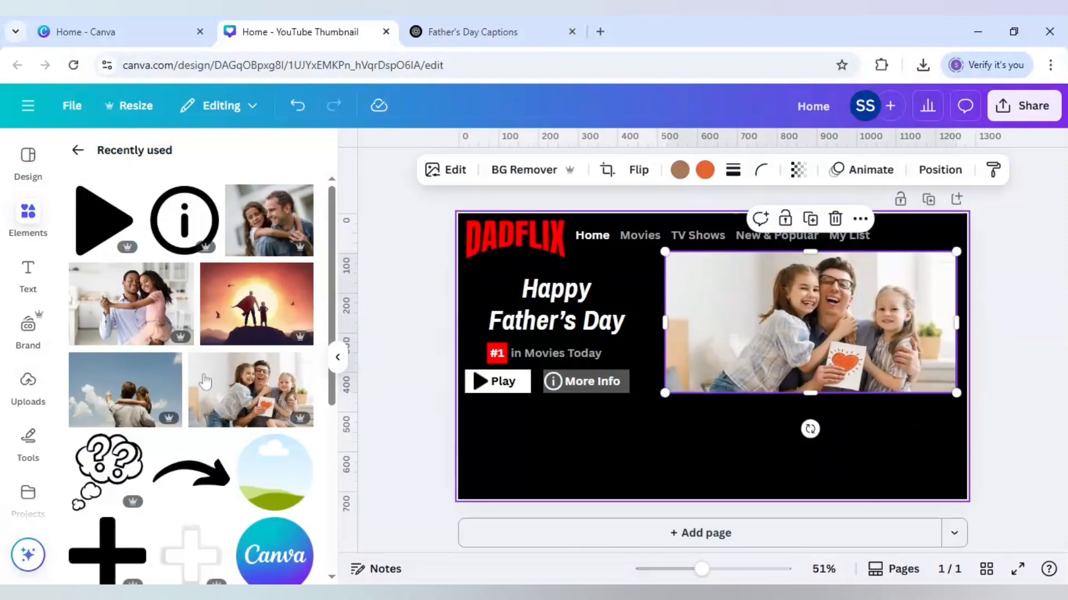
{"action": "scroll", "coordinate": [35, 447], "scroll_direction": "down", "scroll_amount": 2}
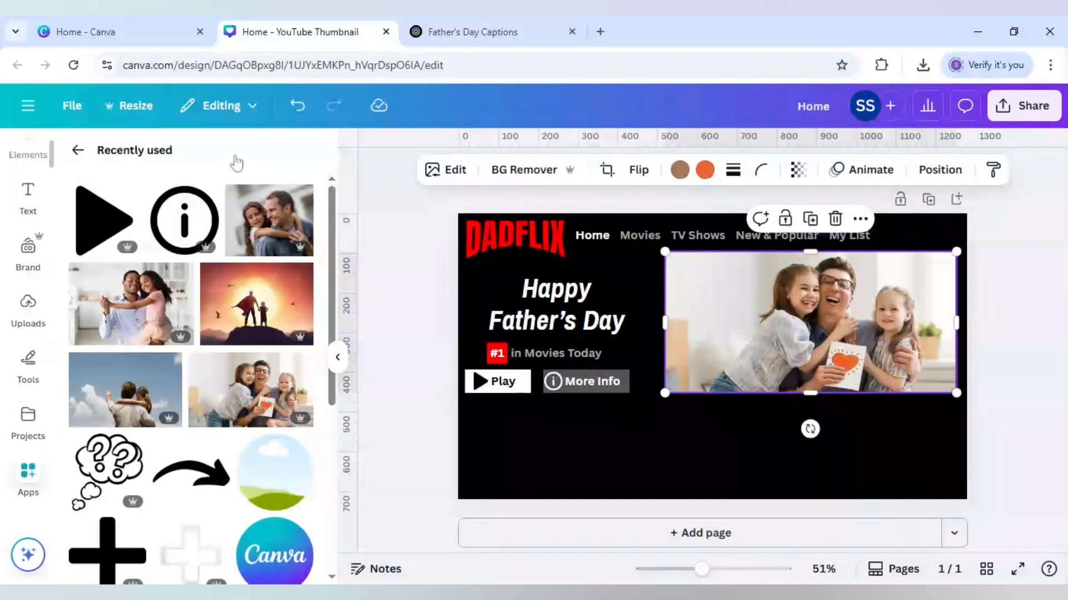
{"action": "left_click", "coordinate": [27, 475]}
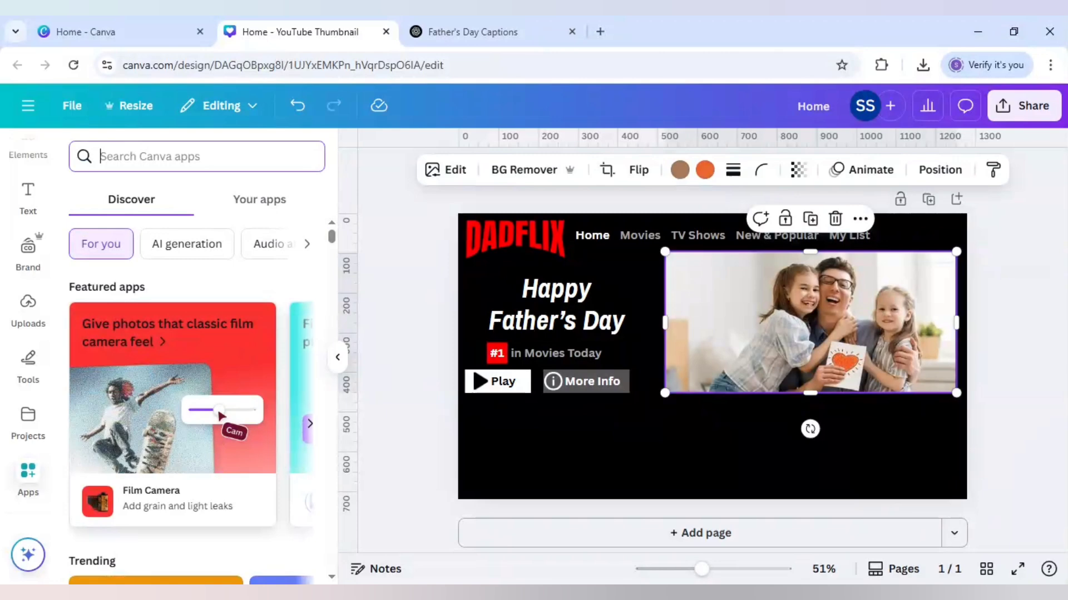
{"action": "type", "text": "blend"}
{"action": "key", "text": "Return"}
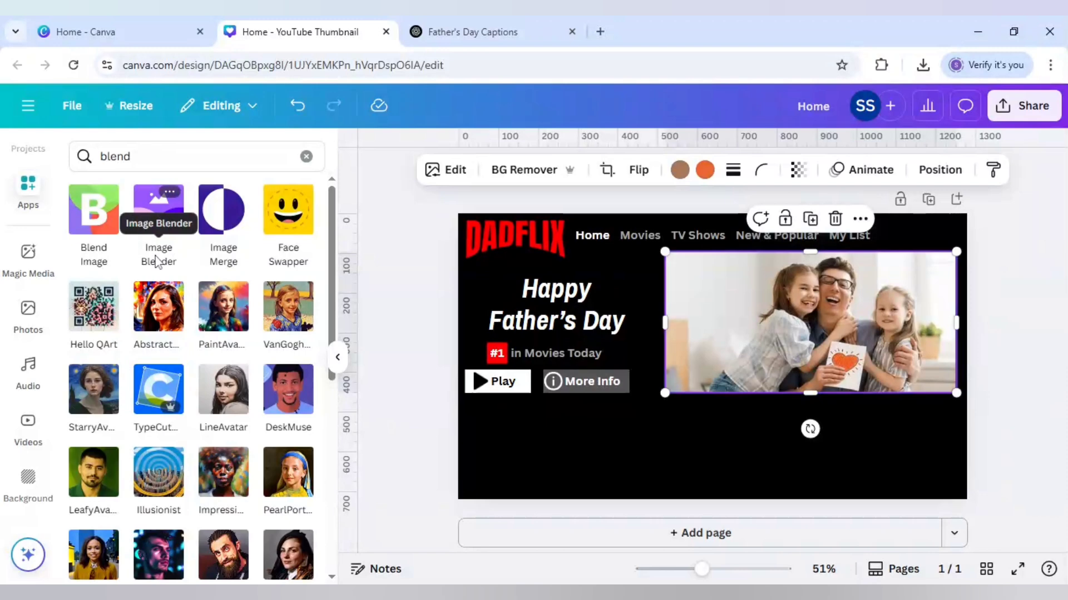
{"action": "left_click", "coordinate": [159, 225]}
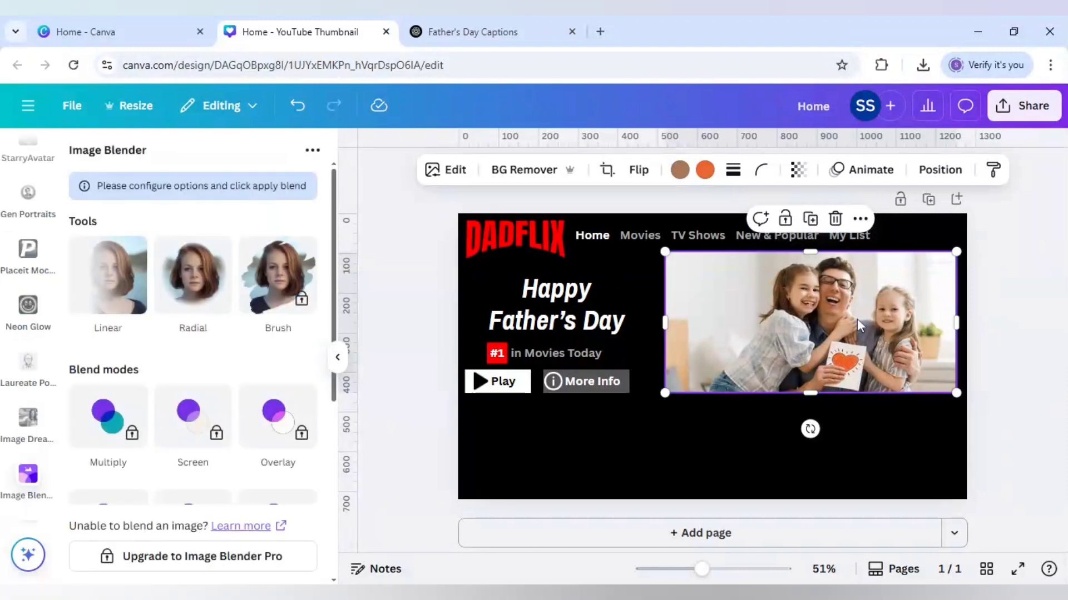
Step: Apply a Linear blend that fades the family photo's left side into the black background, and save it
{"action": "left_click", "coordinate": [133, 309]}
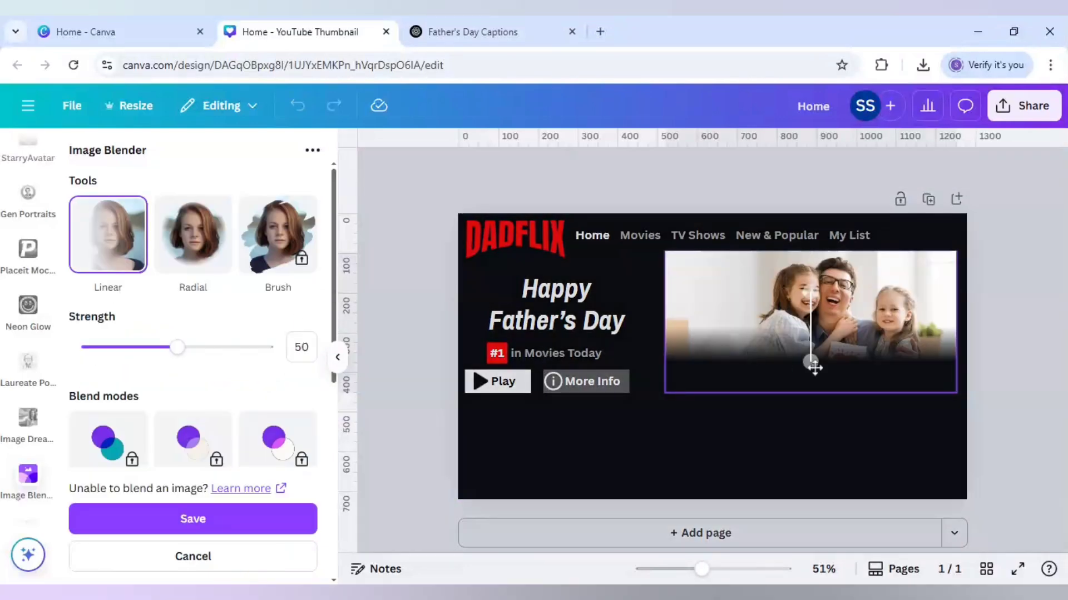
{"action": "left_click_drag", "start_coordinate": [814, 367], "coordinate": [684, 303]}
{"action": "left_click_drag", "start_coordinate": [809, 289], "coordinate": [946, 303]}
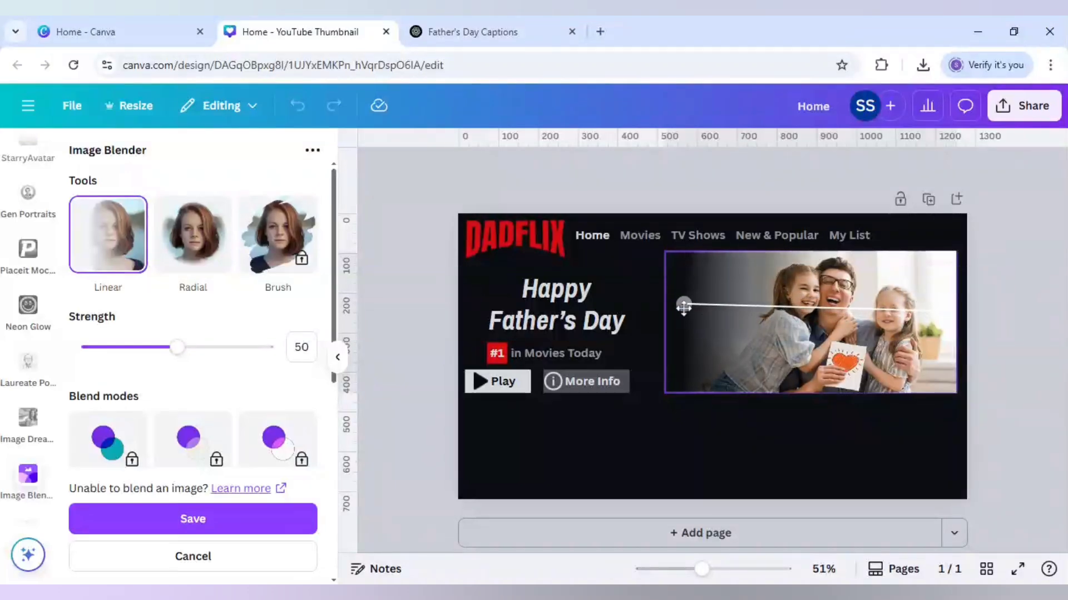
{"action": "left_click_drag", "start_coordinate": [683, 306], "coordinate": [673, 312]}
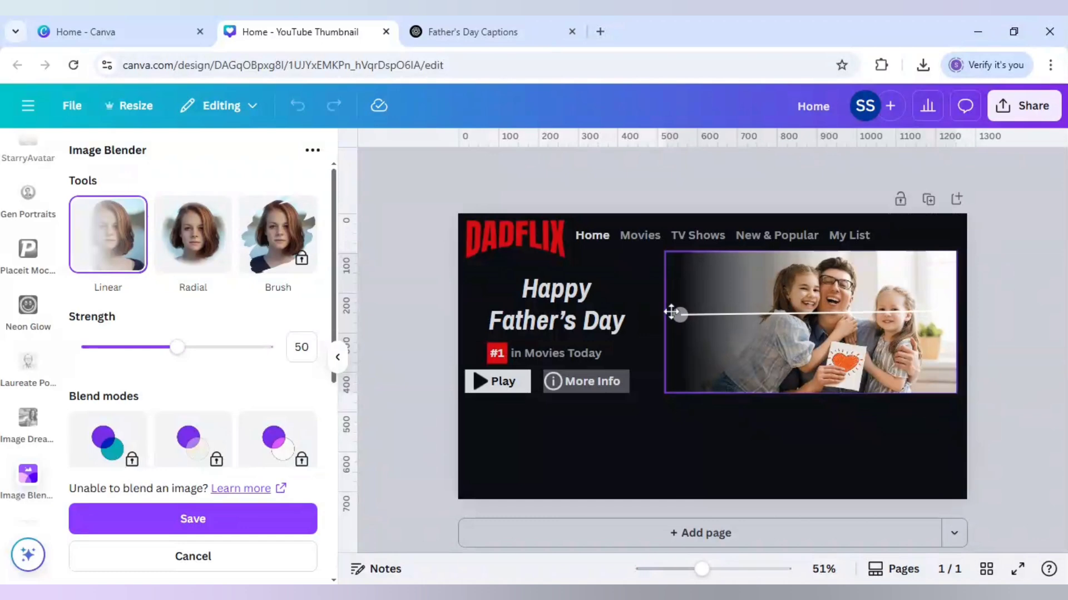
{"action": "left_click_drag", "start_coordinate": [680, 314], "coordinate": [677, 312]}
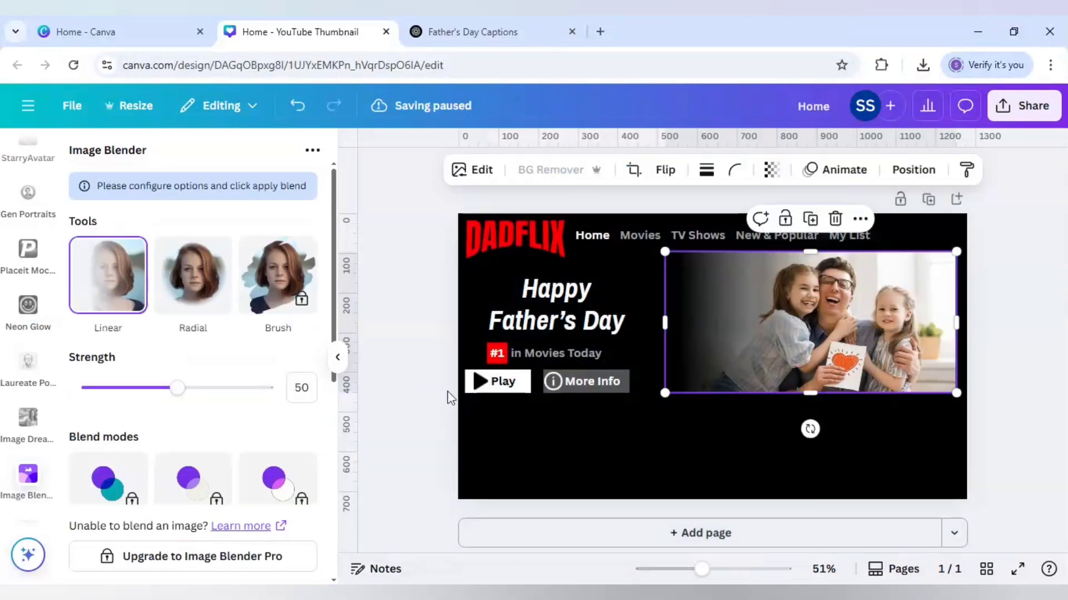
{"action": "left_click", "coordinate": [433, 388]}
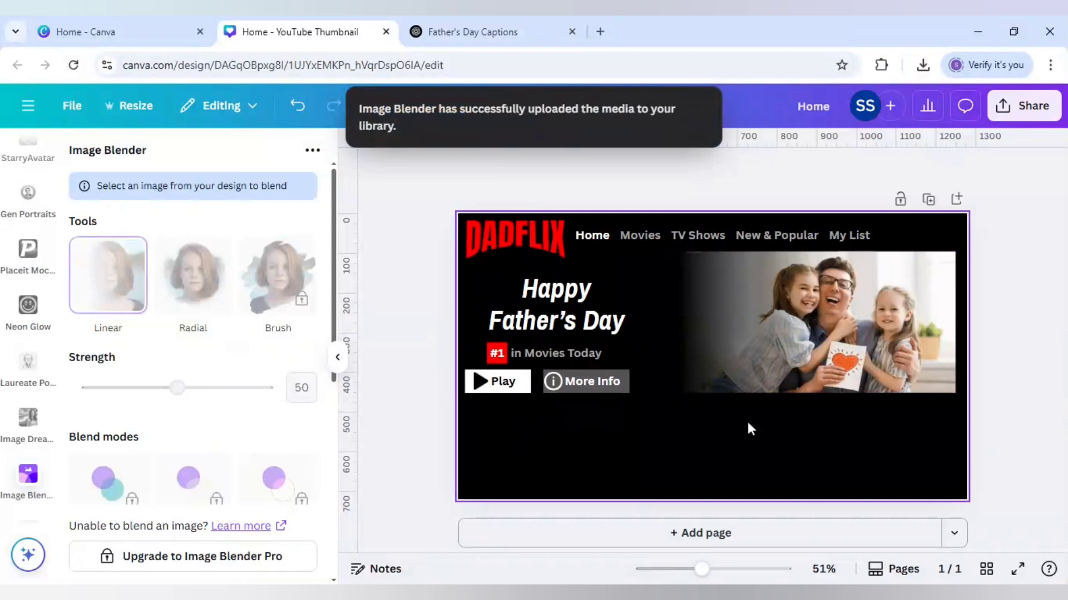
Step: Add a blank second page to the design and bring back the recently used elements
{"action": "left_click", "coordinate": [672, 534]}
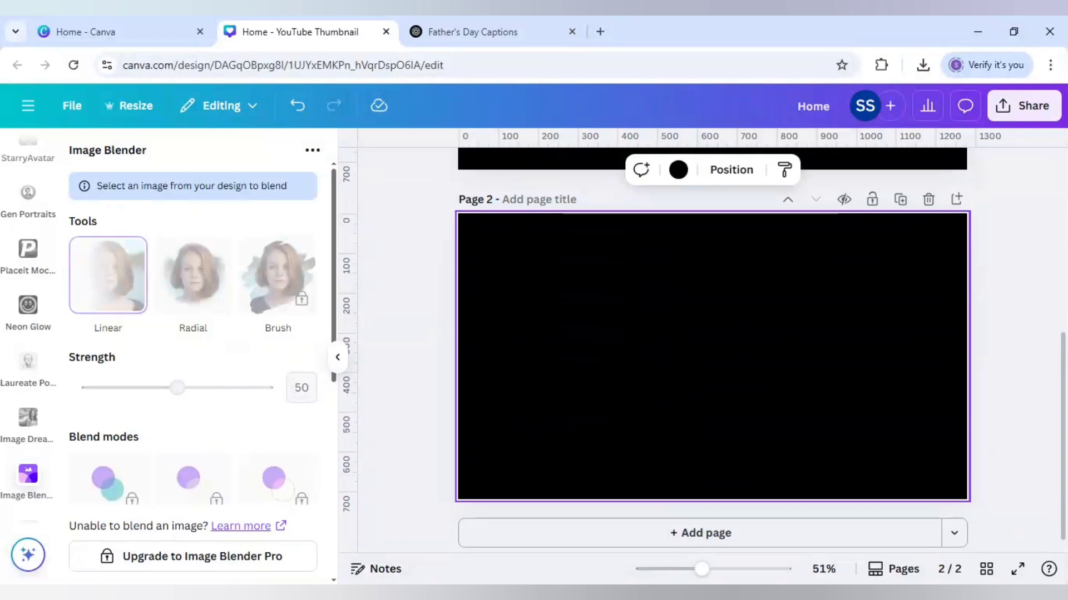
{"action": "scroll", "coordinate": [511, 373], "scroll_direction": "up", "scroll_amount": 3}
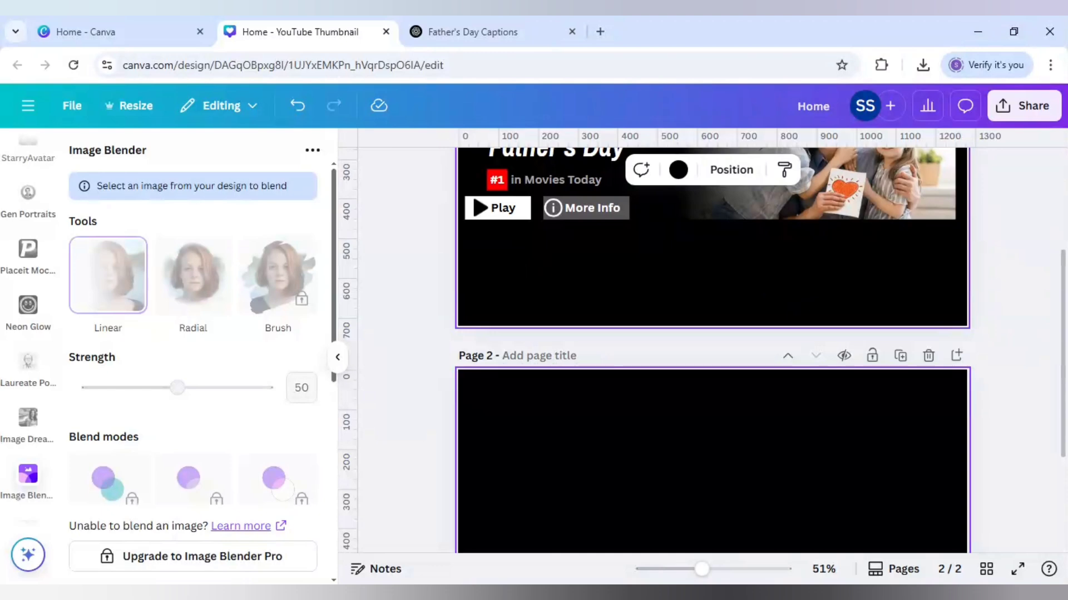
{"action": "scroll", "coordinate": [405, 400], "scroll_direction": "down", "scroll_amount": 2}
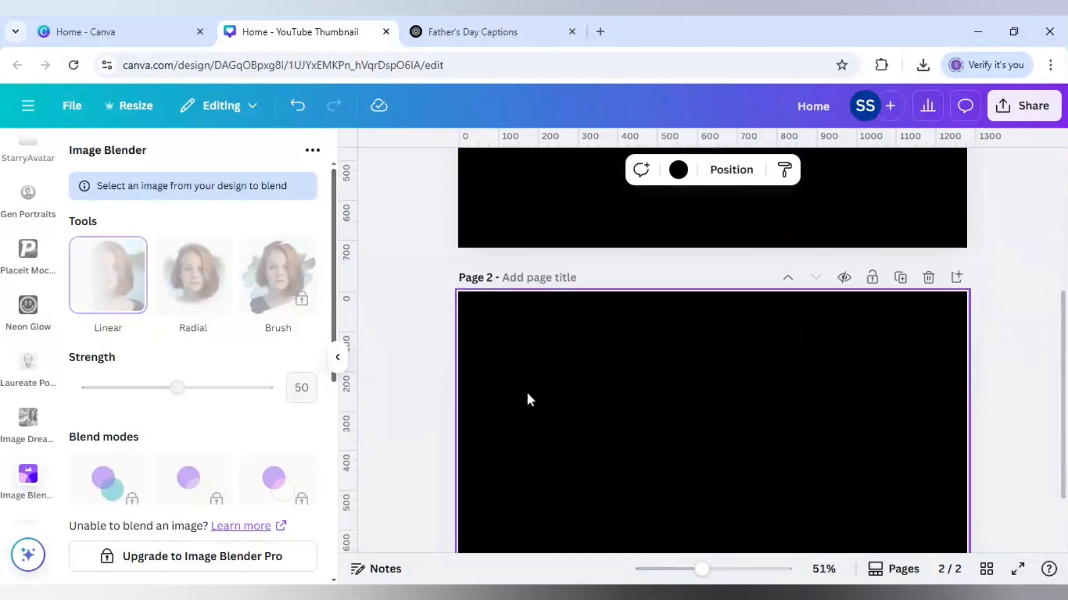
{"action": "scroll", "coordinate": [584, 405], "scroll_direction": "down", "scroll_amount": 2}
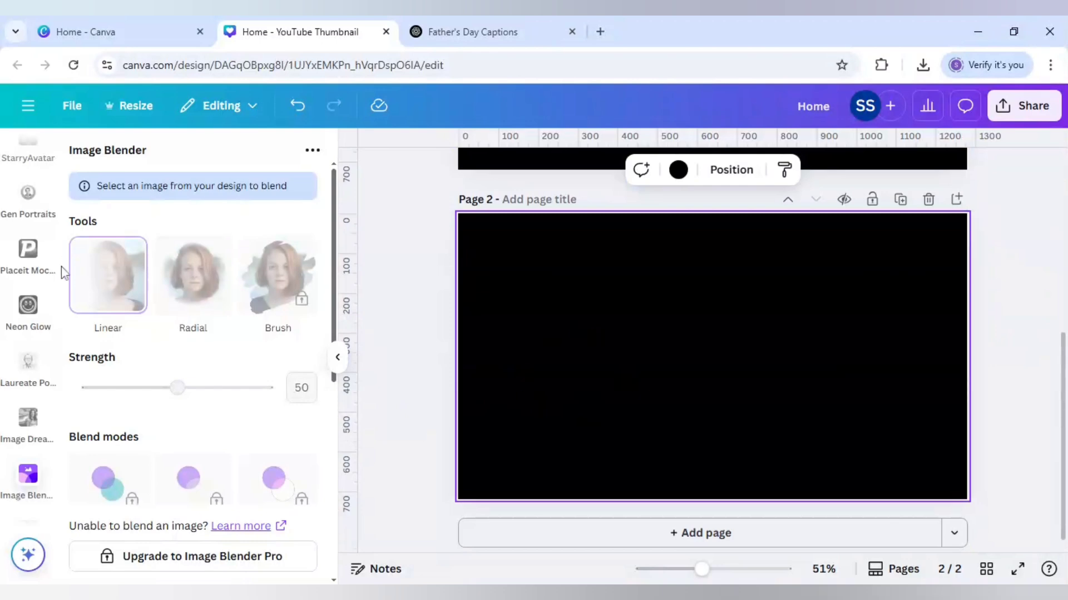
{"action": "scroll", "coordinate": [44, 275], "scroll_direction": "down", "scroll_amount": 10}
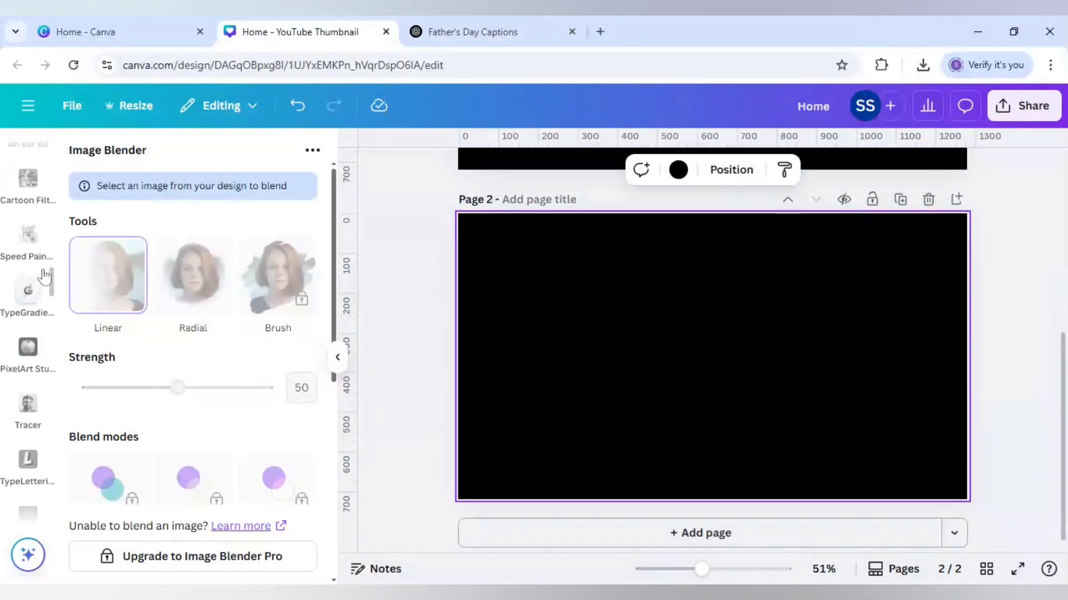
{"action": "scroll", "coordinate": [45, 276], "scroll_direction": "up", "scroll_amount": 10}
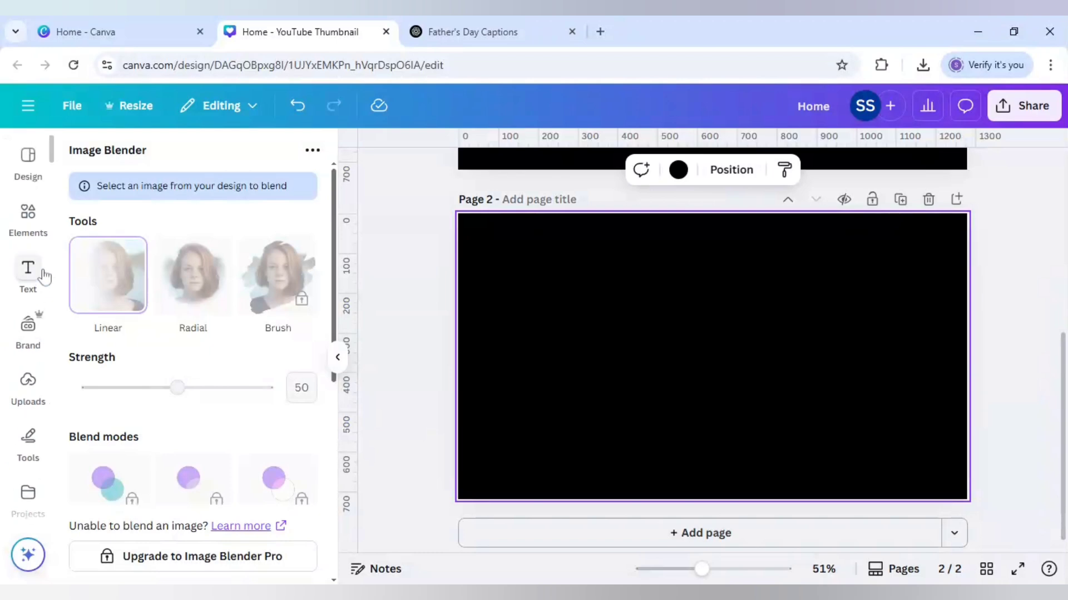
{"action": "left_click", "coordinate": [31, 225]}
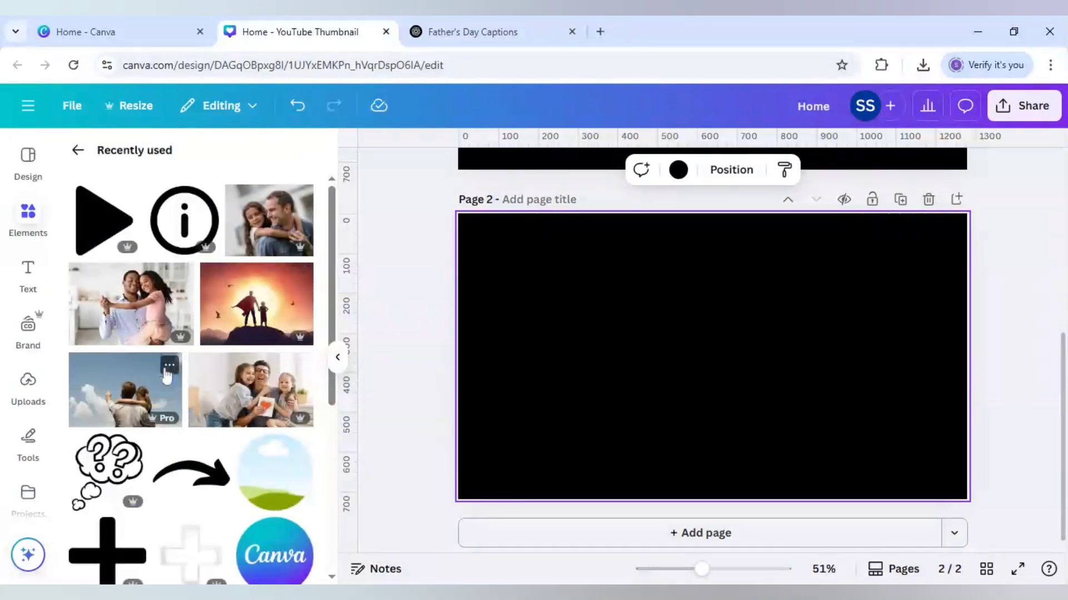
Step: Check the details of the recently used cloud-gazing, superhero sunset and dancing father-and-daughter photos
{"action": "left_click", "coordinate": [170, 366]}
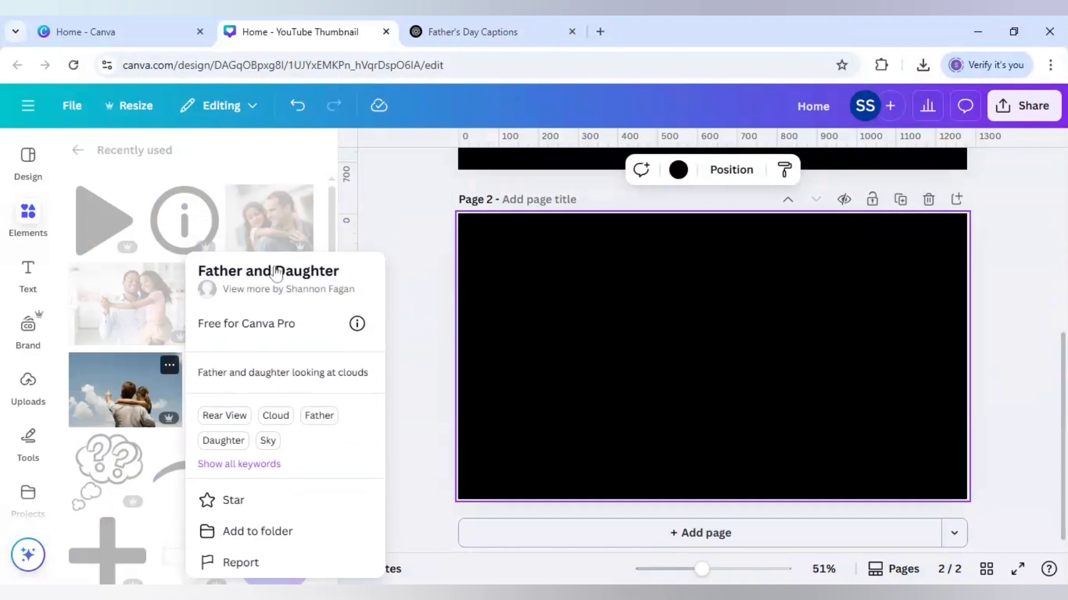
{"action": "left_click", "coordinate": [138, 371]}
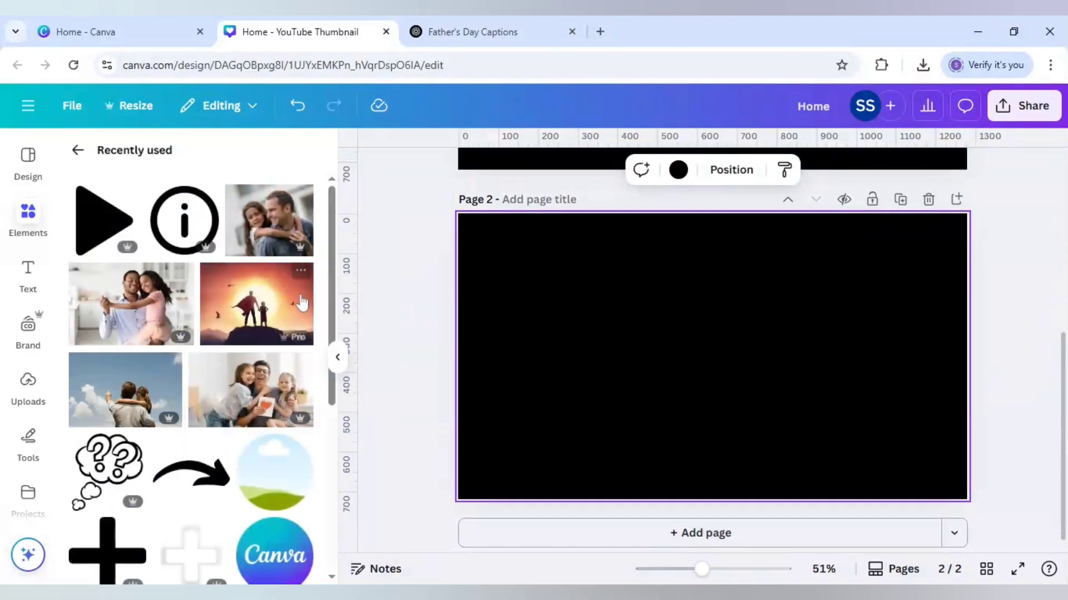
{"action": "left_click", "coordinate": [302, 277]}
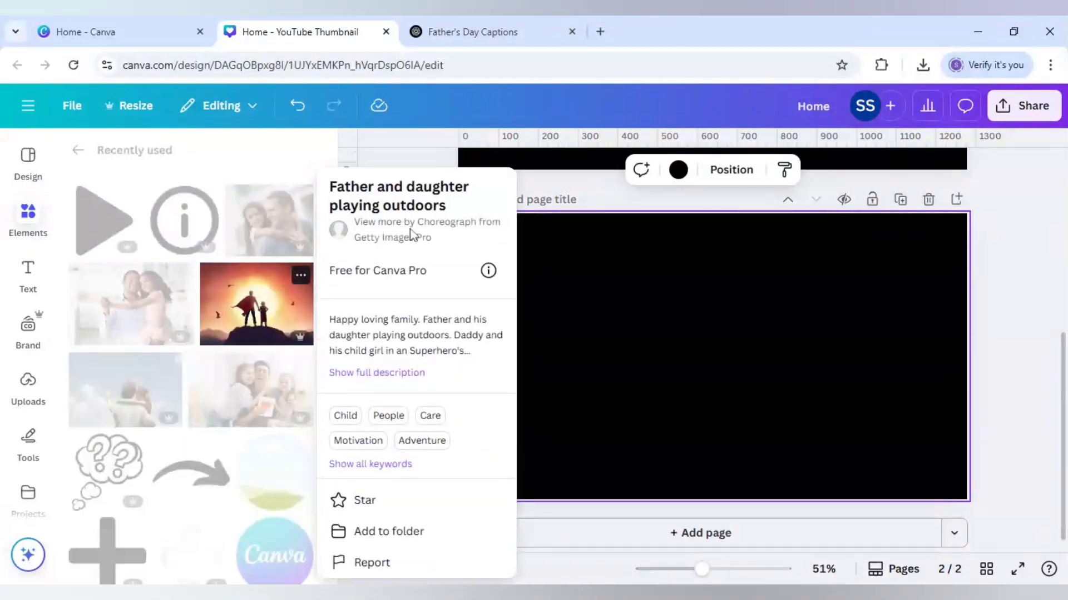
{"action": "left_click", "coordinate": [155, 304]}
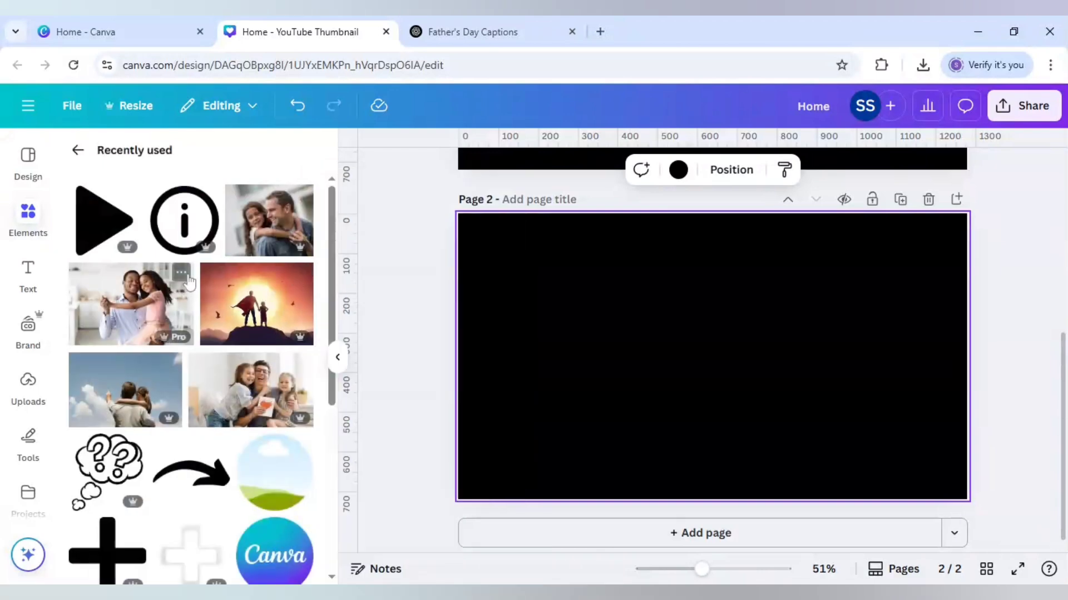
{"action": "left_click", "coordinate": [181, 275]}
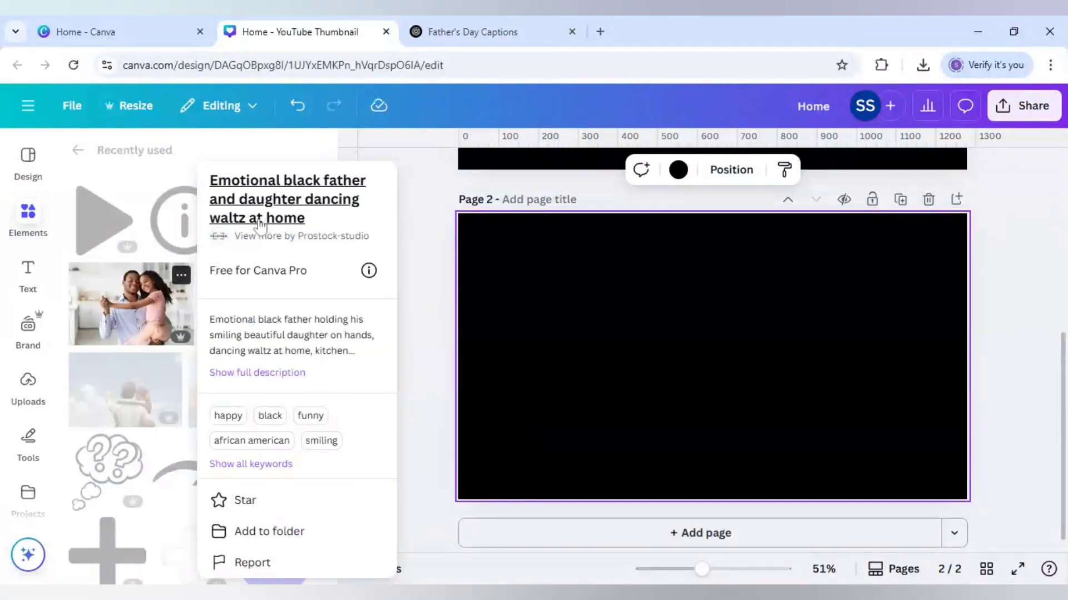
{"action": "left_click", "coordinate": [64, 295]}
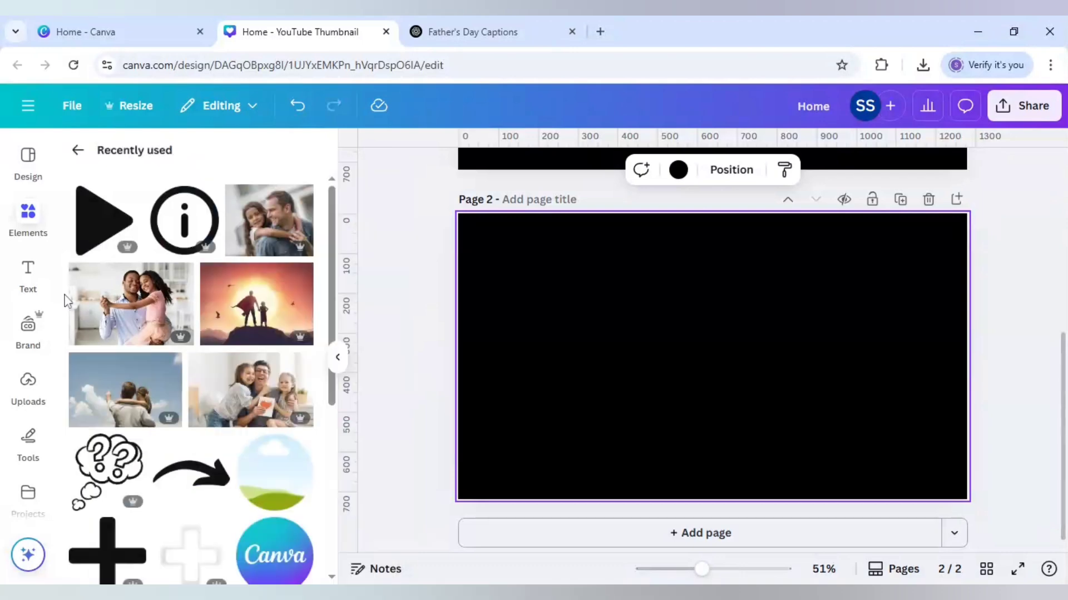
Step: Add the photo of a father and daughter looking at clouds to page 2, enlarge it to fill the page and align its lower edge
{"action": "left_click", "coordinate": [140, 395]}
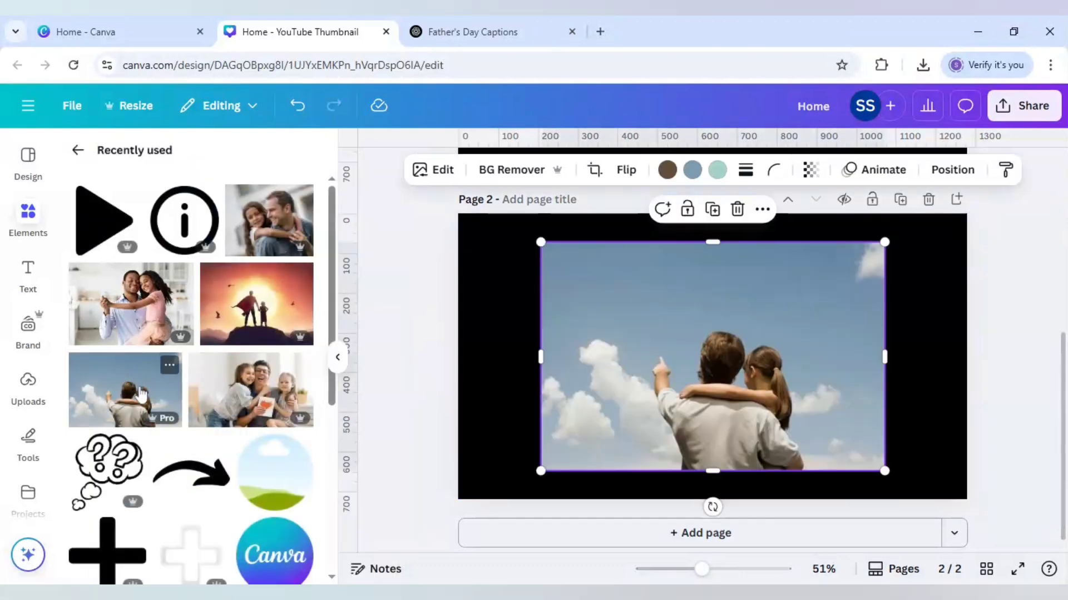
{"action": "left_click_drag", "start_coordinate": [548, 400], "coordinate": [462, 374]}
{"action": "left_click_drag", "start_coordinate": [796, 444], "coordinate": [990, 511]}
{"action": "double_click", "coordinate": [815, 436]}
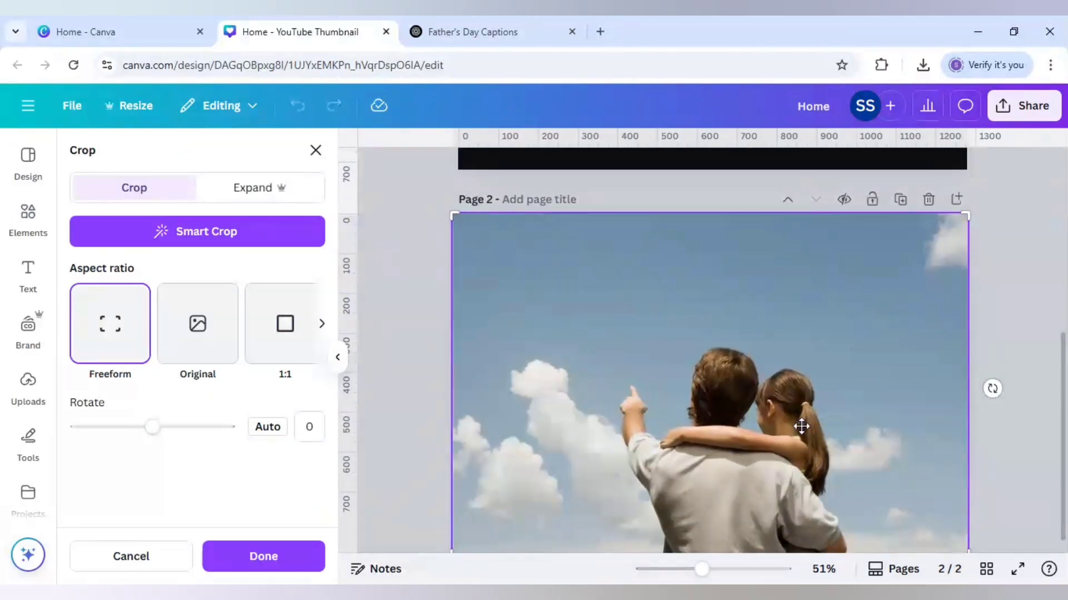
{"action": "left_click", "coordinate": [989, 382]}
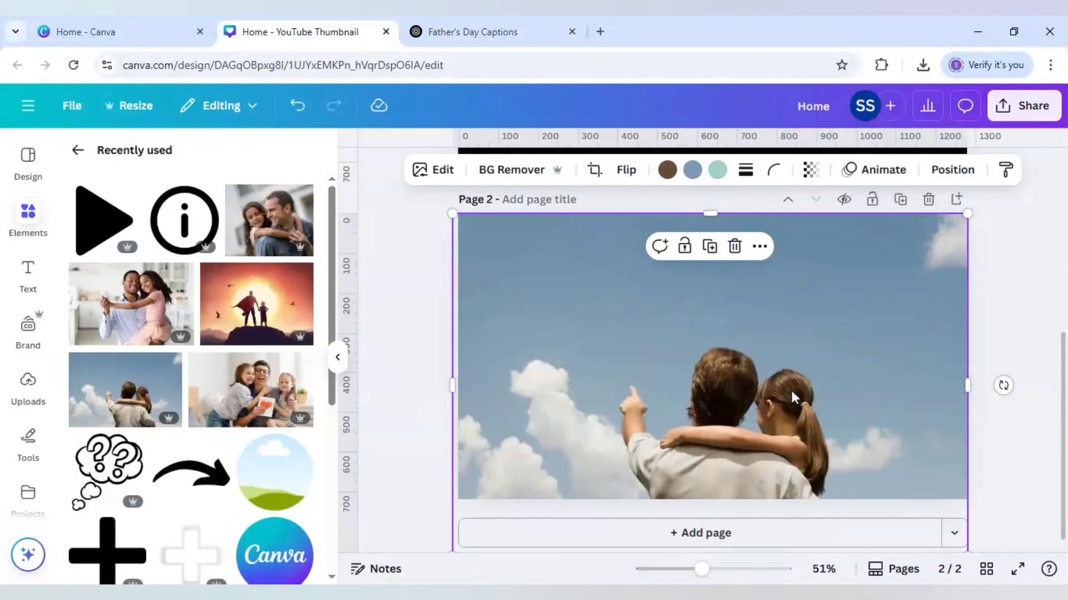
{"action": "left_click_drag", "start_coordinate": [790, 389], "coordinate": [785, 335]}
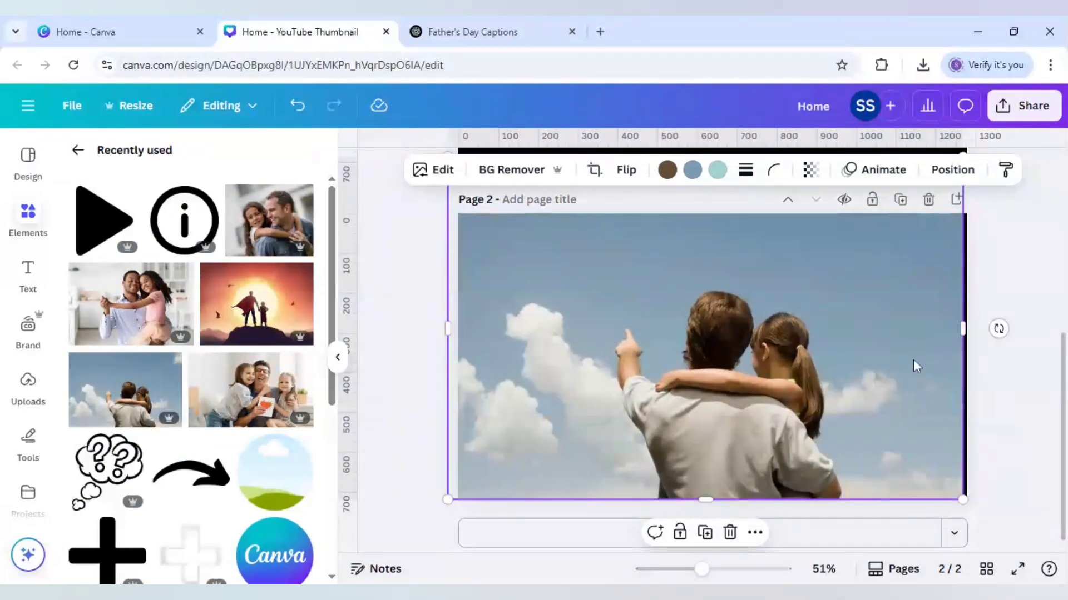
{"action": "left_click_drag", "start_coordinate": [915, 368], "coordinate": [920, 365]}
{"action": "left_click", "coordinate": [977, 410]}
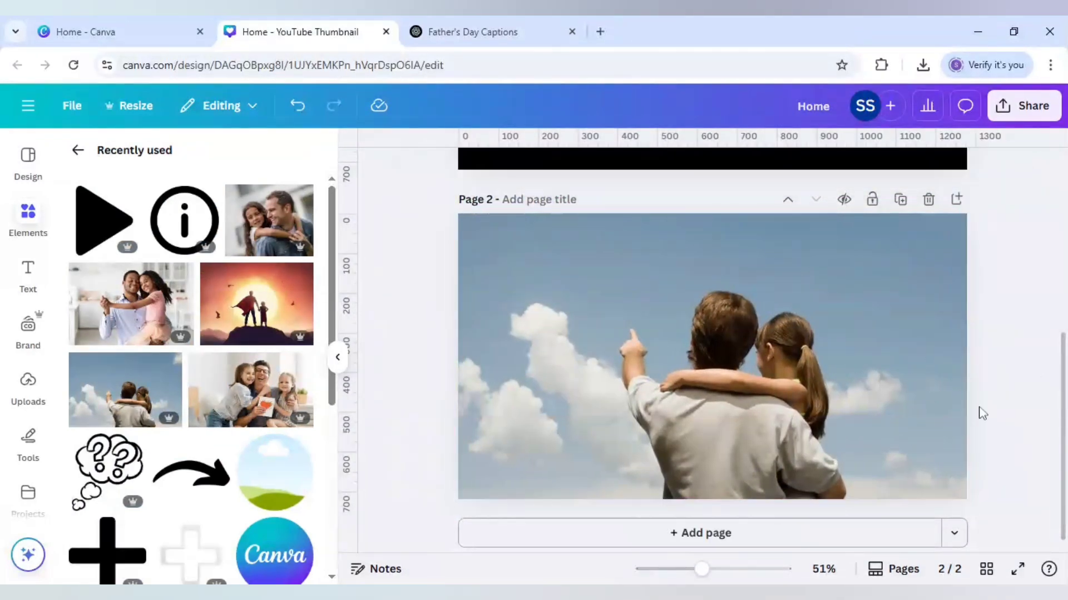
Step: Add a third page with the superhero father and child sunset photo, enlarged and positioned to fill the page
{"action": "left_click", "coordinate": [779, 534]}
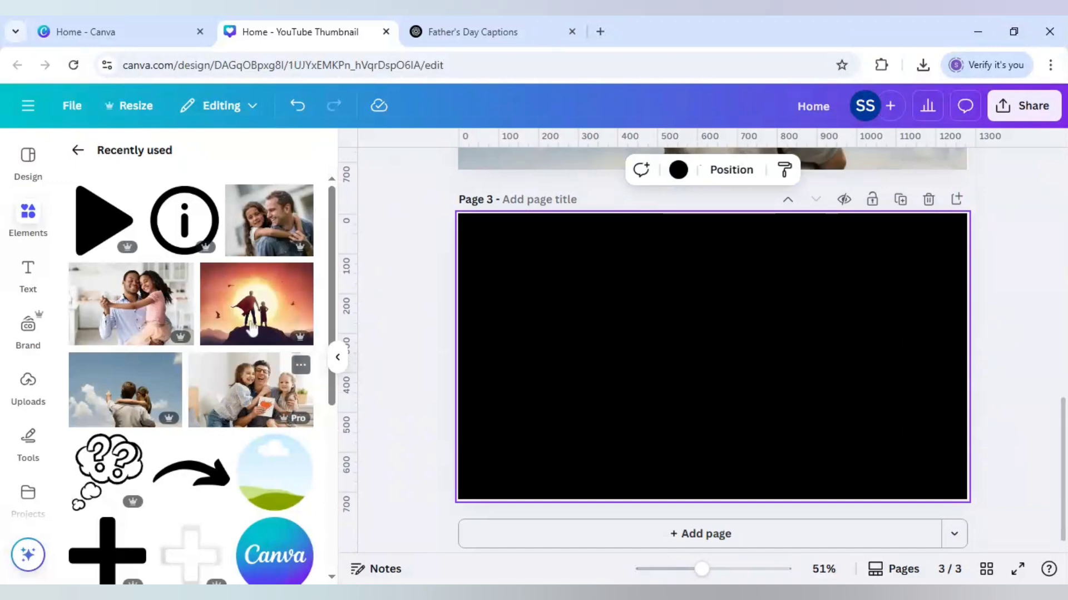
{"action": "left_click", "coordinate": [293, 329]}
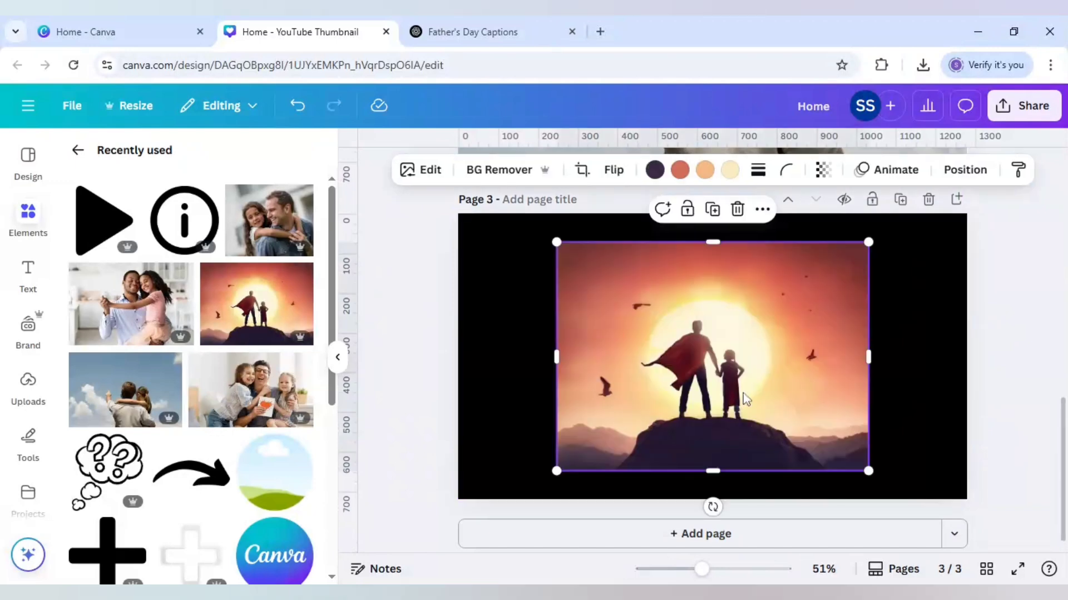
{"action": "left_click_drag", "start_coordinate": [735, 403], "coordinate": [642, 380]}
{"action": "left_click_drag", "start_coordinate": [770, 442], "coordinate": [986, 567]}
{"action": "left_click_drag", "start_coordinate": [824, 470], "coordinate": [820, 392]}
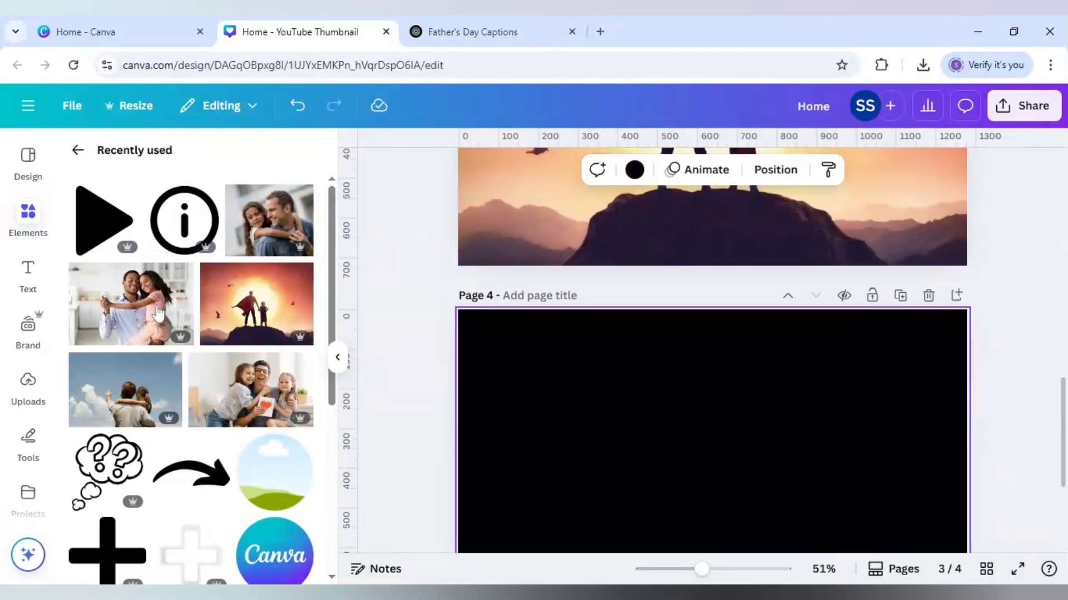
Step: Fill page 4 with the dancing father and daughter photo, shifting the picture down inside its 16:9 crop so both heads show
{"action": "left_click", "coordinate": [136, 308]}
{"action": "left_click_drag", "start_coordinate": [749, 377], "coordinate": [664, 348]}
{"action": "left_click_drag", "start_coordinate": [803, 329], "coordinate": [968, 329]}
{"action": "left_click_drag", "start_coordinate": [726, 442], "coordinate": [729, 501]}
{"action": "double_click", "coordinate": [728, 408]}
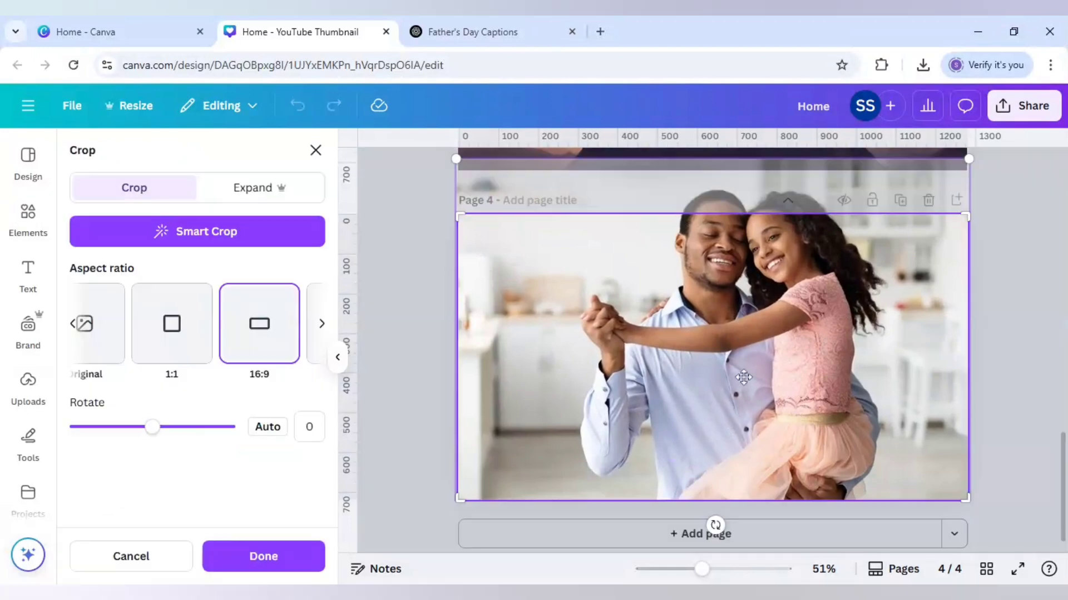
{"action": "left_click_drag", "start_coordinate": [740, 400], "coordinate": [741, 431]}
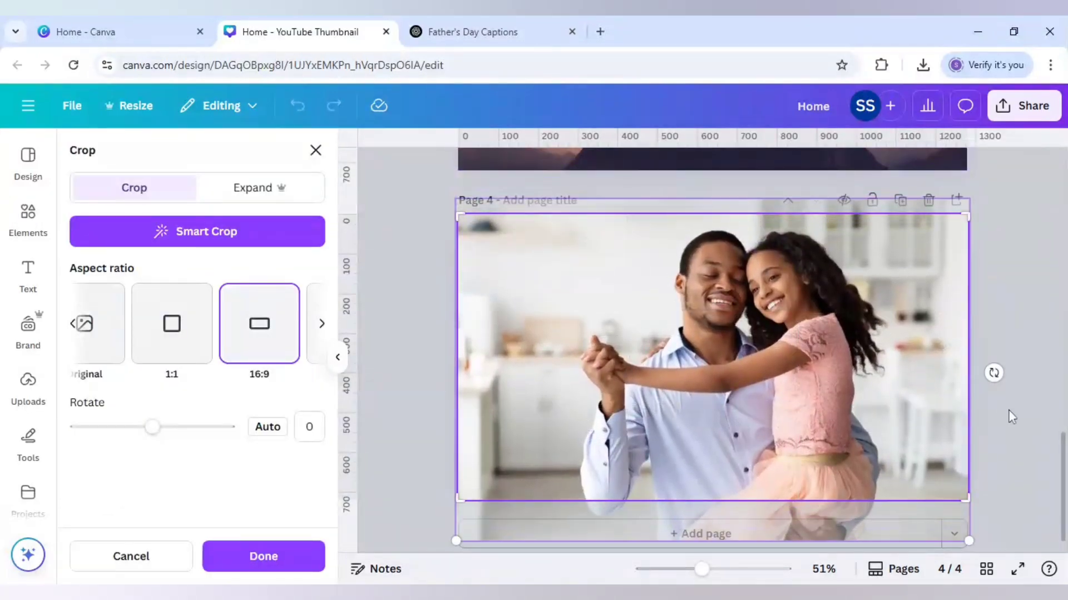
{"action": "left_click", "coordinate": [1011, 417]}
{"action": "left_click", "coordinate": [1011, 417]}
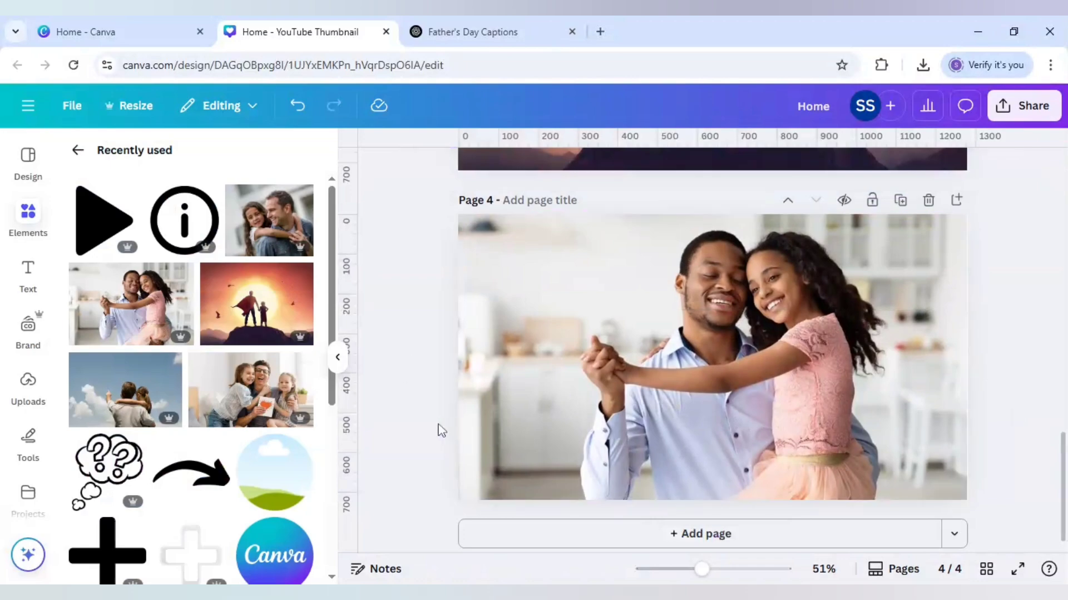
Step: Add a heading text box over the cloud-gazing photo on page 2
{"action": "scroll", "coordinate": [441, 430], "scroll_direction": "up", "scroll_amount": 10}
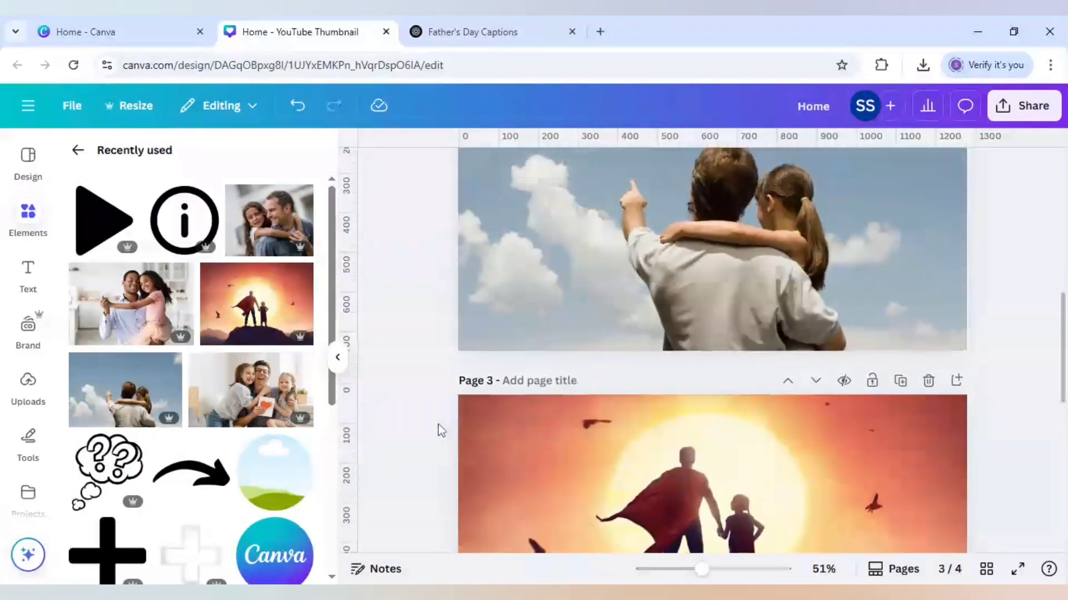
{"action": "scroll", "coordinate": [438, 424], "scroll_direction": "up", "scroll_amount": 2}
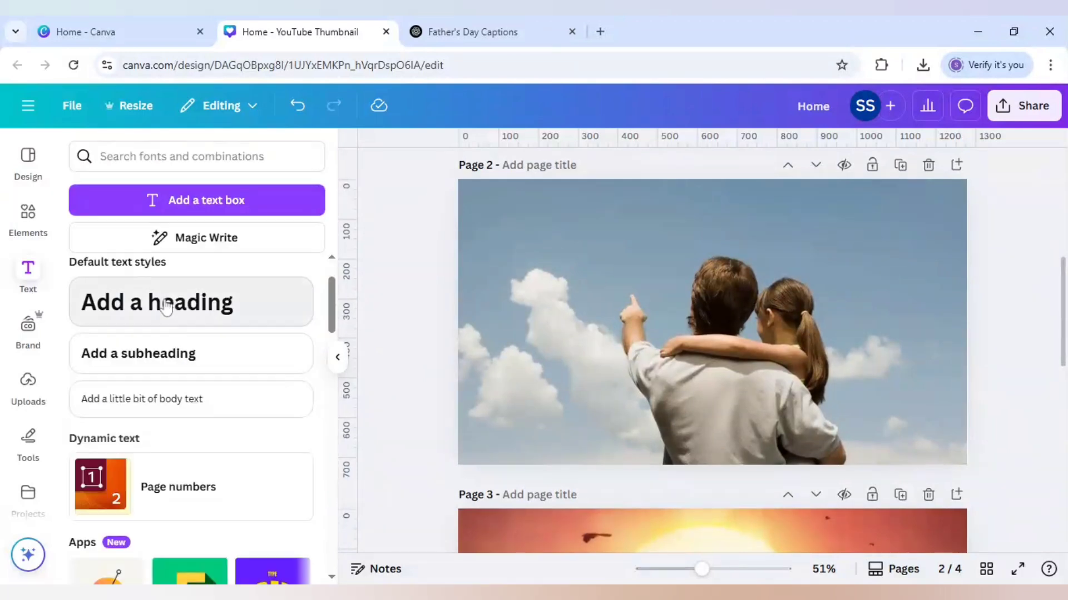
{"action": "left_click", "coordinate": [165, 306]}
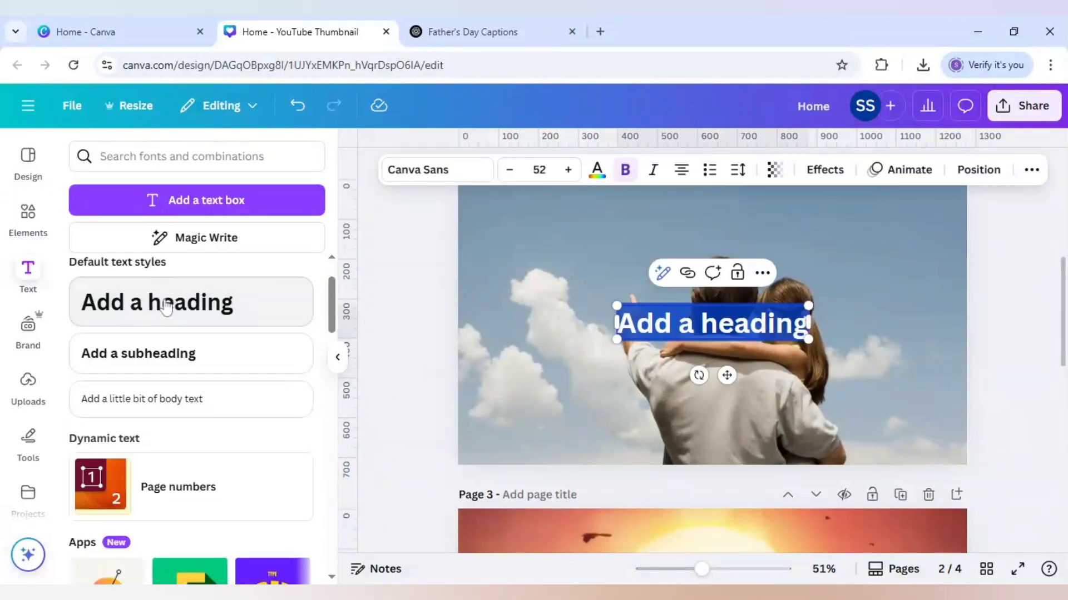
Step: Consult the caption list in ChatGPT, and replace the page 2 heading placeholder with GUIDING LIGHT on two lines
{"action": "left_click", "coordinate": [432, 25]}
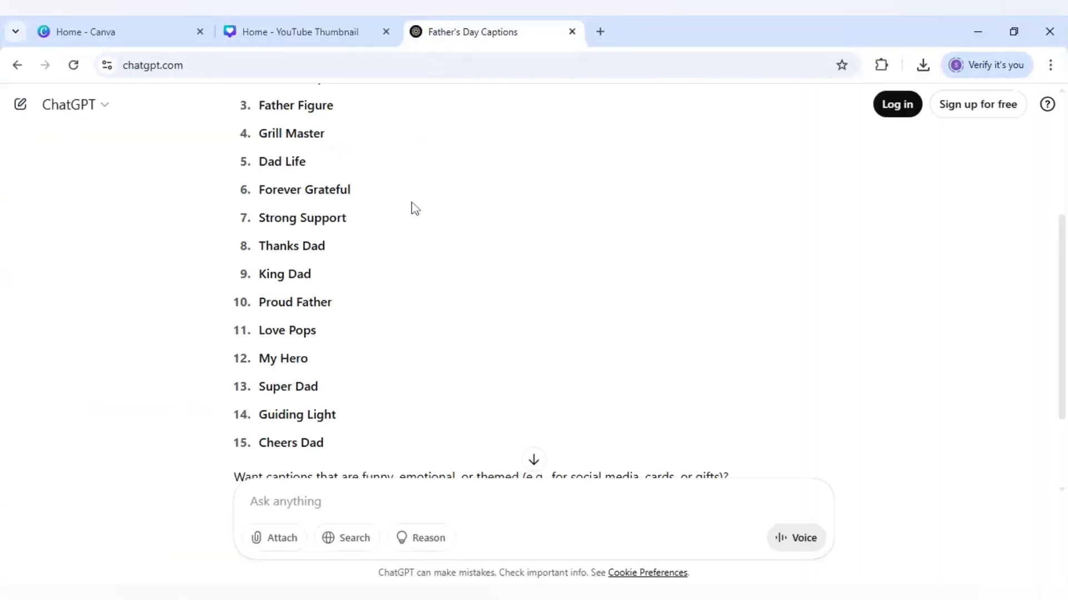
{"action": "scroll", "coordinate": [415, 209], "scroll_direction": "up", "scroll_amount": 1}
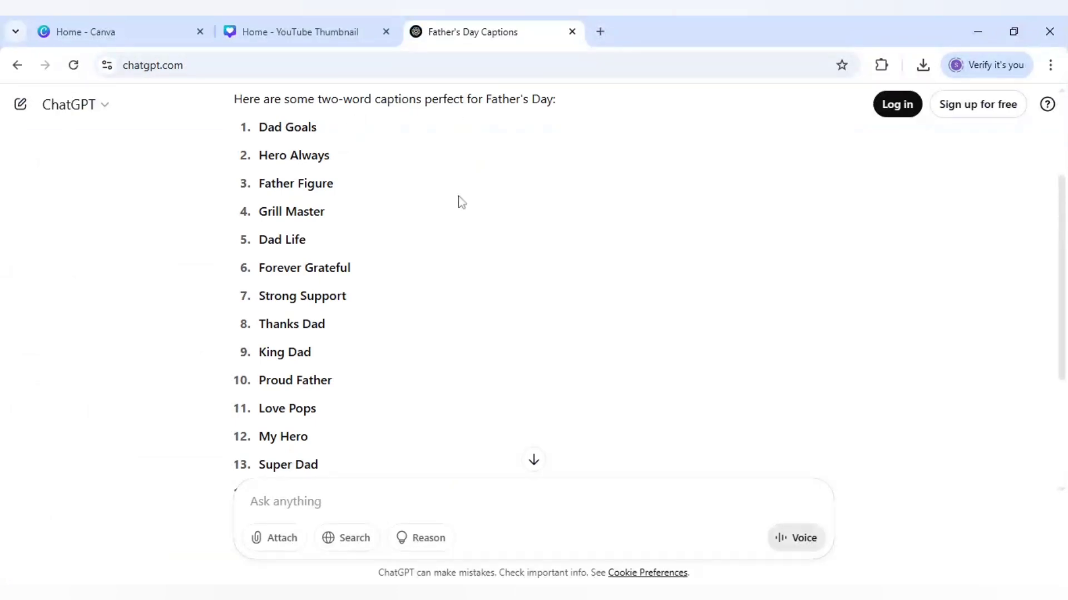
{"action": "scroll", "coordinate": [458, 196], "scroll_direction": "down", "scroll_amount": 1}
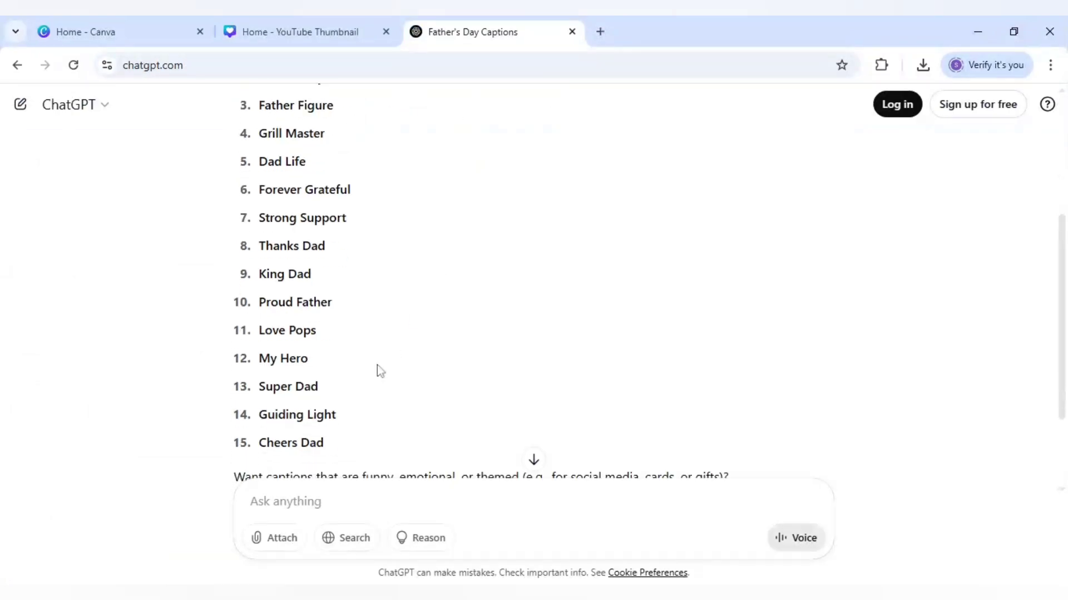
{"action": "left_click", "coordinate": [334, 32]}
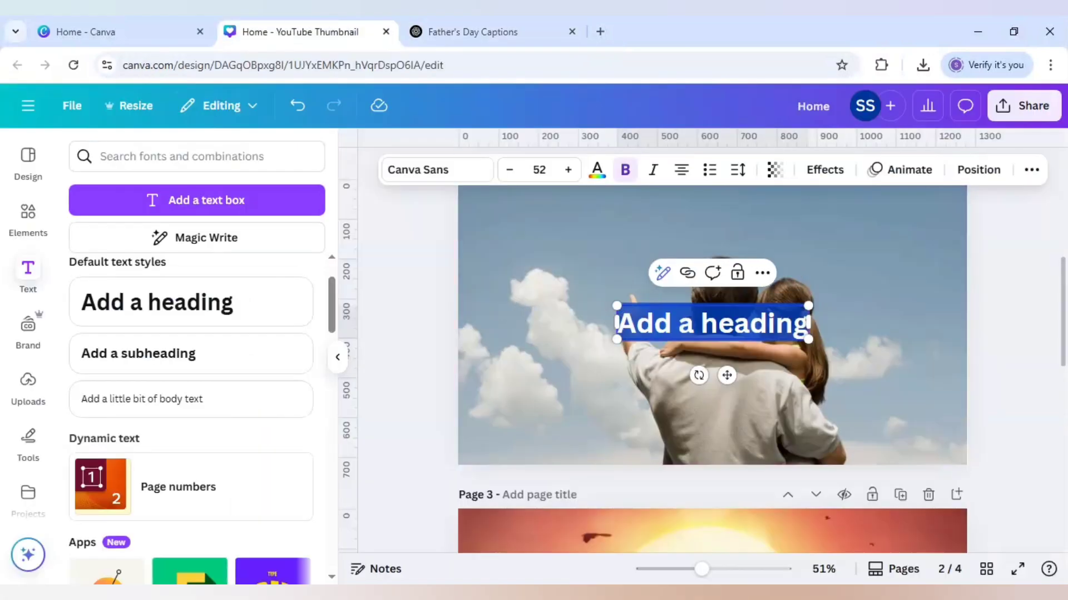
{"action": "type", "text": "GUIDING"}
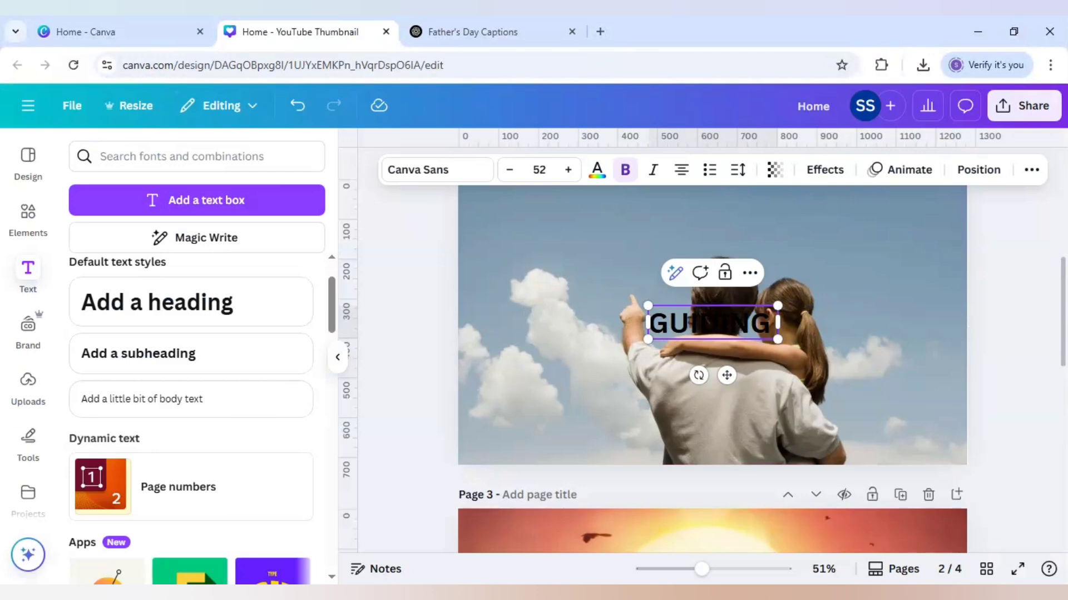
{"action": "key", "text": "BackSpace"}
{"action": "key", "text": "Return"}
{"action": "type", "text": "L"}
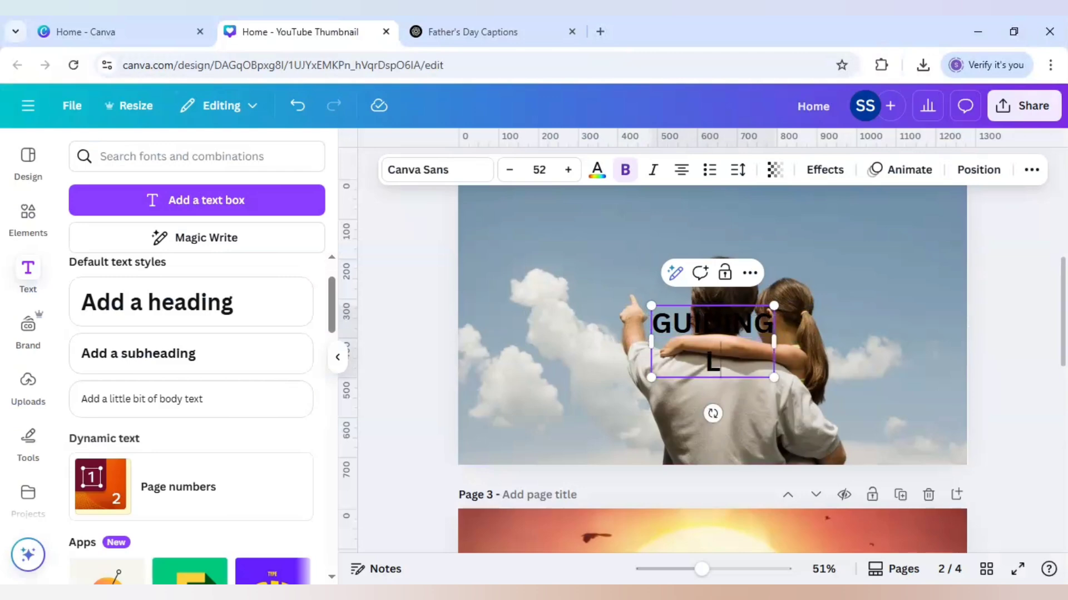
{"action": "type", "text": "IGHT"}
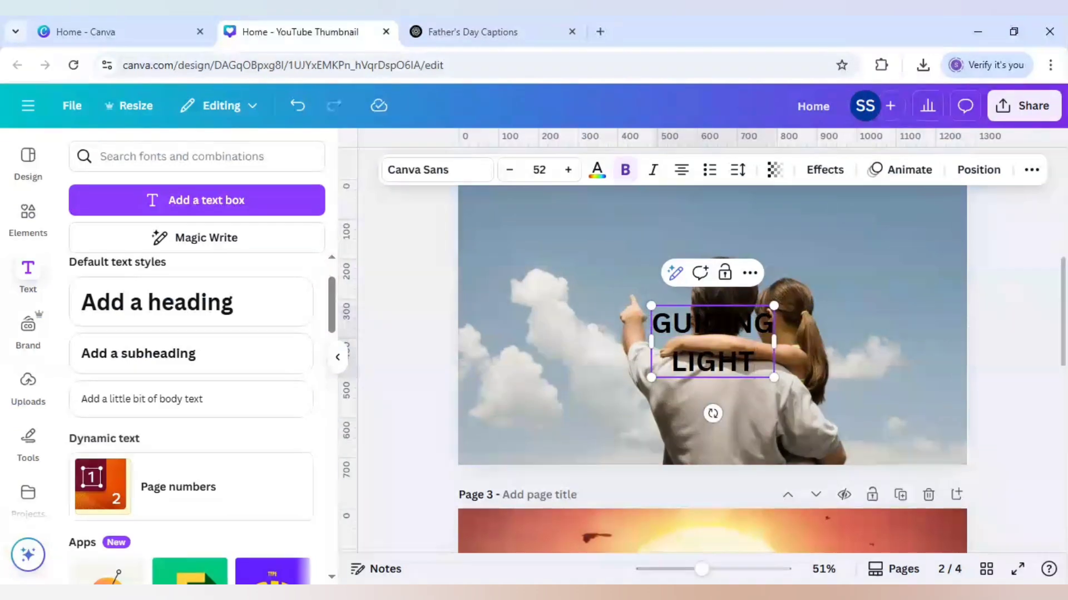
{"action": "left_click", "coordinate": [585, 317]}
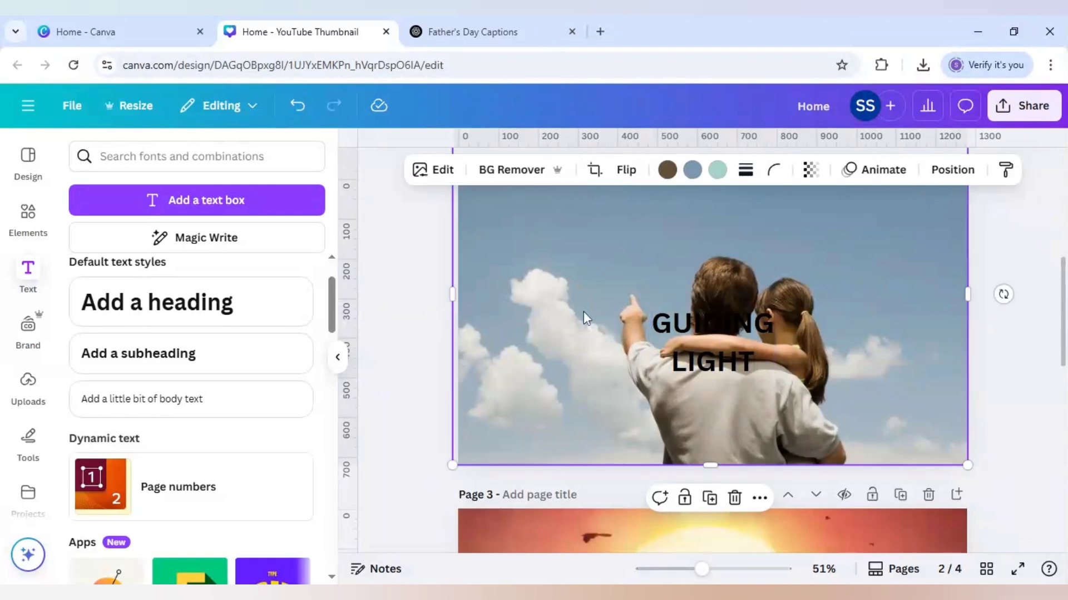
Step: Move the GUIDING LIGHT caption into the sky above the father's pointing hand and tighten its line spacing to 1.08
{"action": "left_click", "coordinate": [717, 345]}
{"action": "left_click_drag", "start_coordinate": [716, 345], "coordinate": [582, 267]}
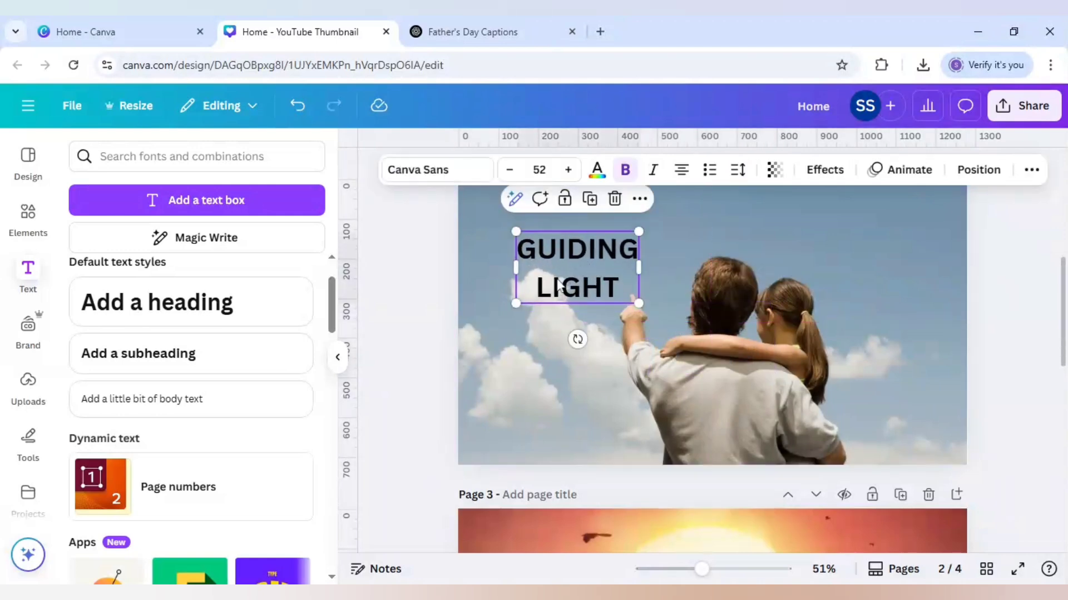
{"action": "left_click", "coordinate": [738, 170]}
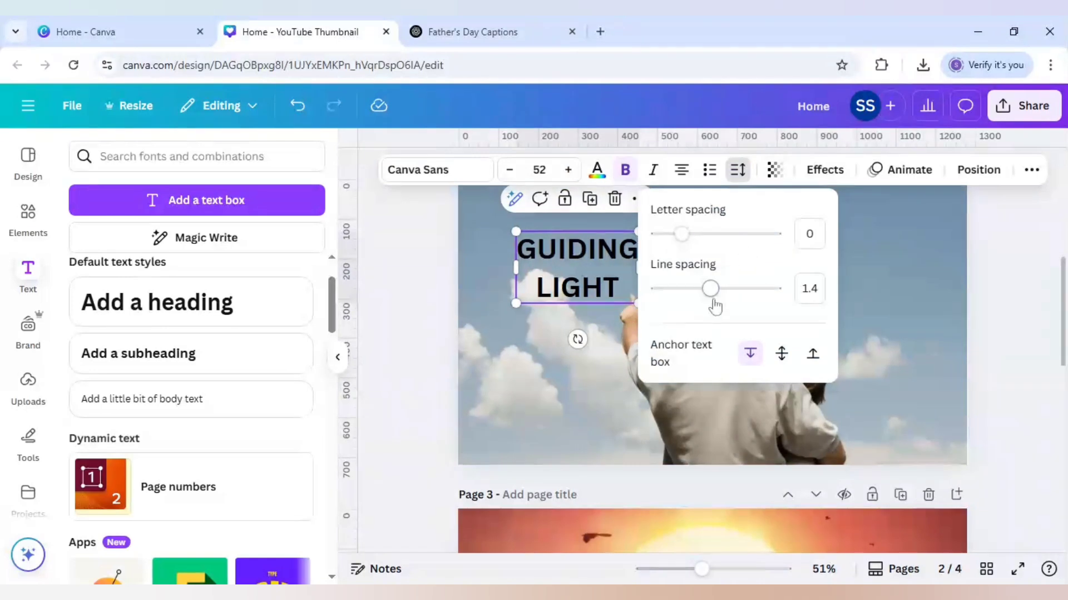
{"action": "left_click_drag", "start_coordinate": [706, 292], "coordinate": [693, 294]}
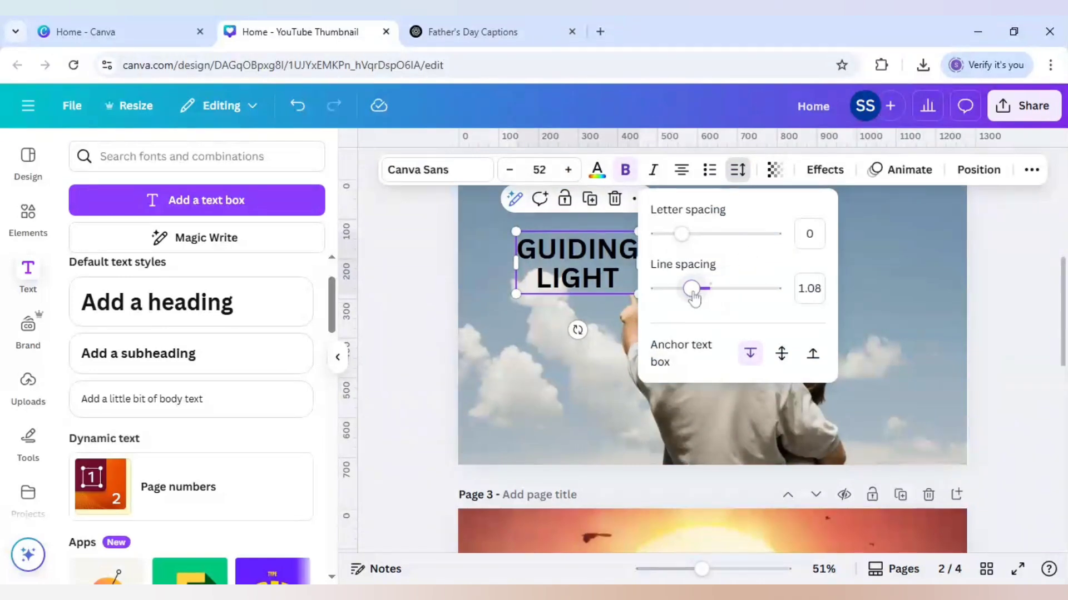
{"action": "left_click", "coordinate": [443, 295]}
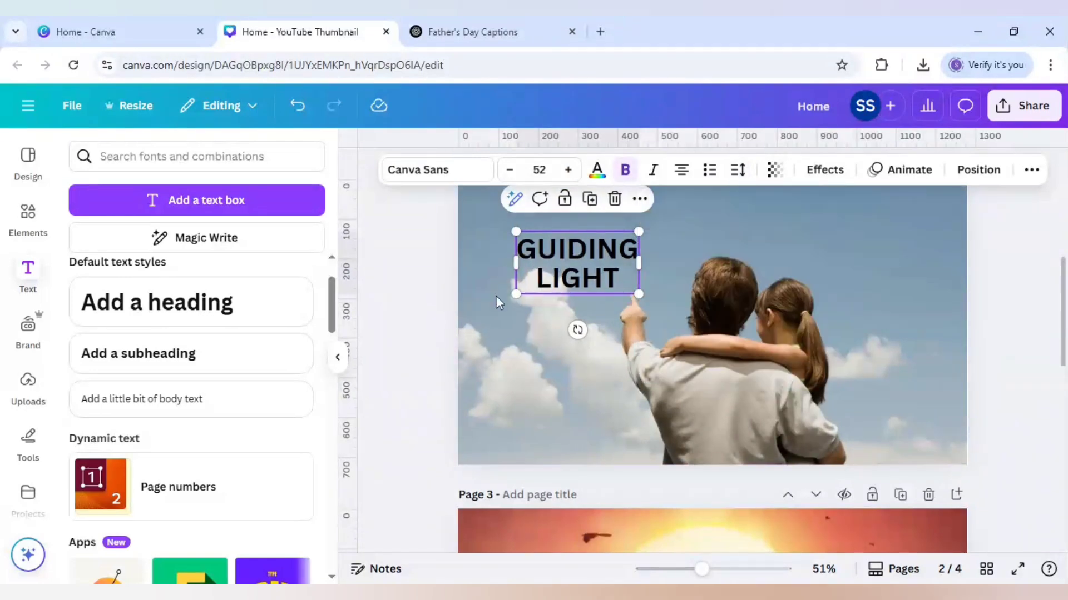
{"action": "left_click", "coordinate": [448, 305]}
Step: Duplicate the GUIDING LIGHT caption and place the copy on page 3, over the dark rock below the superhero figures
{"action": "scroll", "coordinate": [449, 309], "scroll_direction": "down", "scroll_amount": 3}
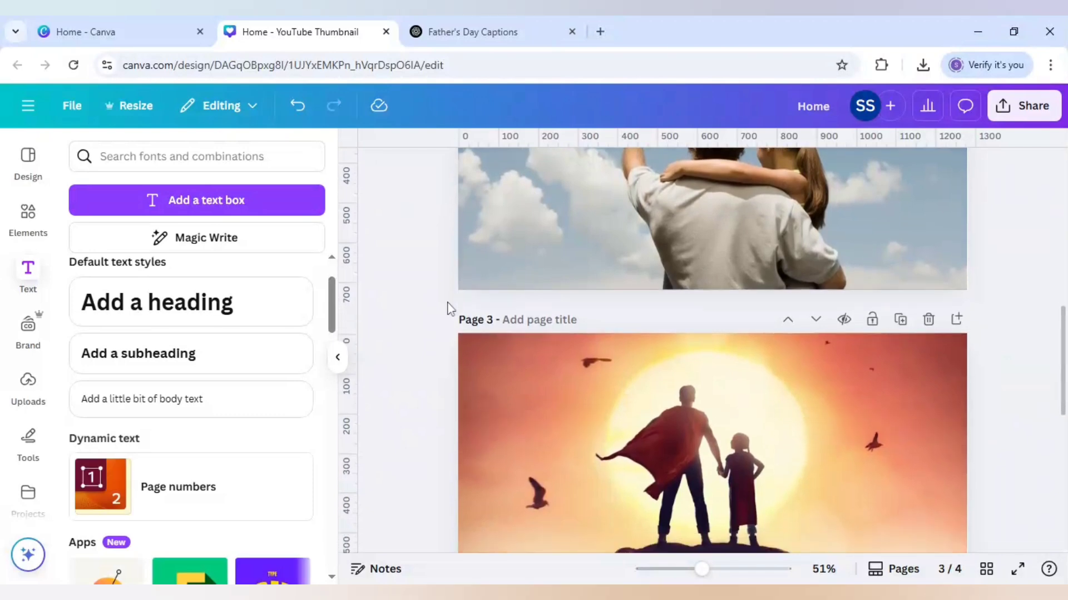
{"action": "scroll", "coordinate": [448, 307], "scroll_direction": "down", "scroll_amount": 2}
{"action": "scroll", "coordinate": [448, 306], "scroll_direction": "up", "scroll_amount": 4}
{"action": "left_click", "coordinate": [566, 201]}
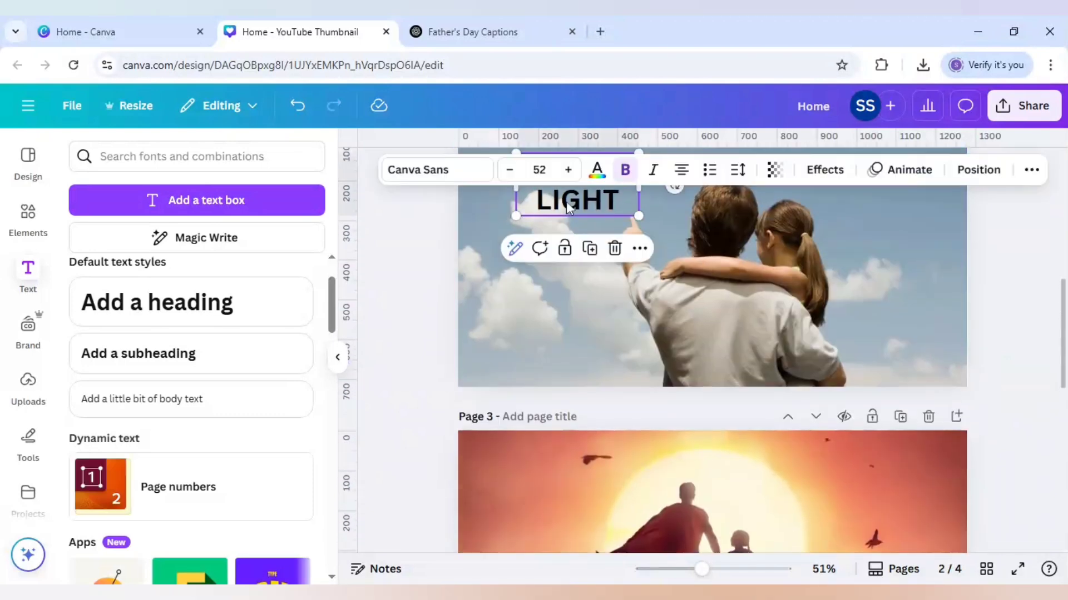
{"action": "left_click", "coordinate": [590, 249]}
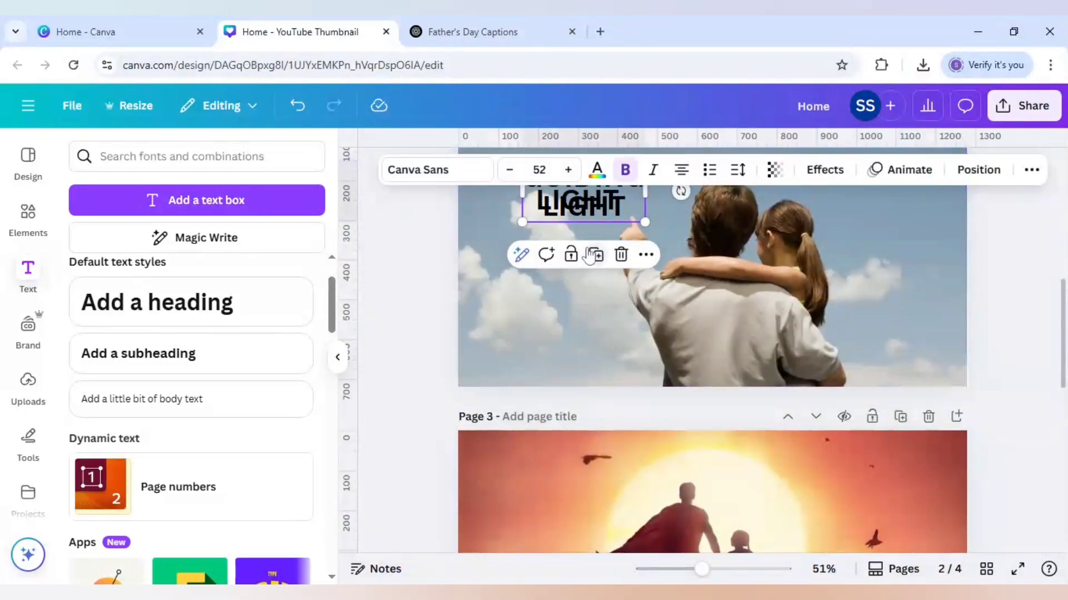
{"action": "left_click_drag", "start_coordinate": [593, 216], "coordinate": [654, 522]}
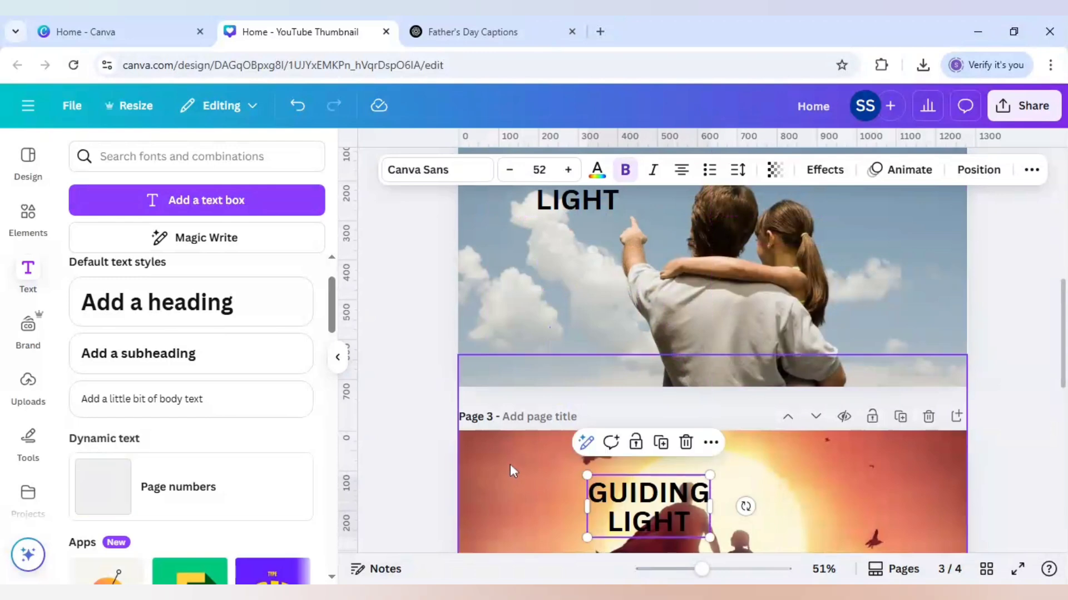
{"action": "scroll", "coordinate": [571, 434], "scroll_direction": "down", "scroll_amount": 2}
{"action": "left_click_drag", "start_coordinate": [622, 347], "coordinate": [675, 526]}
{"action": "scroll", "coordinate": [607, 483], "scroll_direction": "down", "scroll_amount": 2}
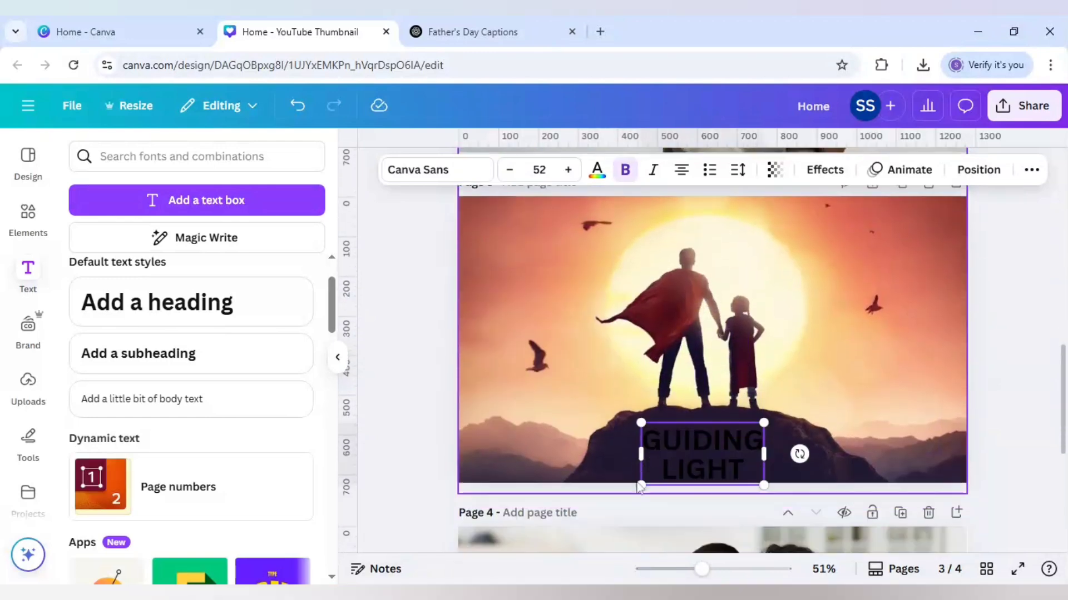
Step: Check the ChatGPT caption list again and replace the copied caption on page 3 with SUPER DAD
{"action": "double_click", "coordinate": [670, 472]}
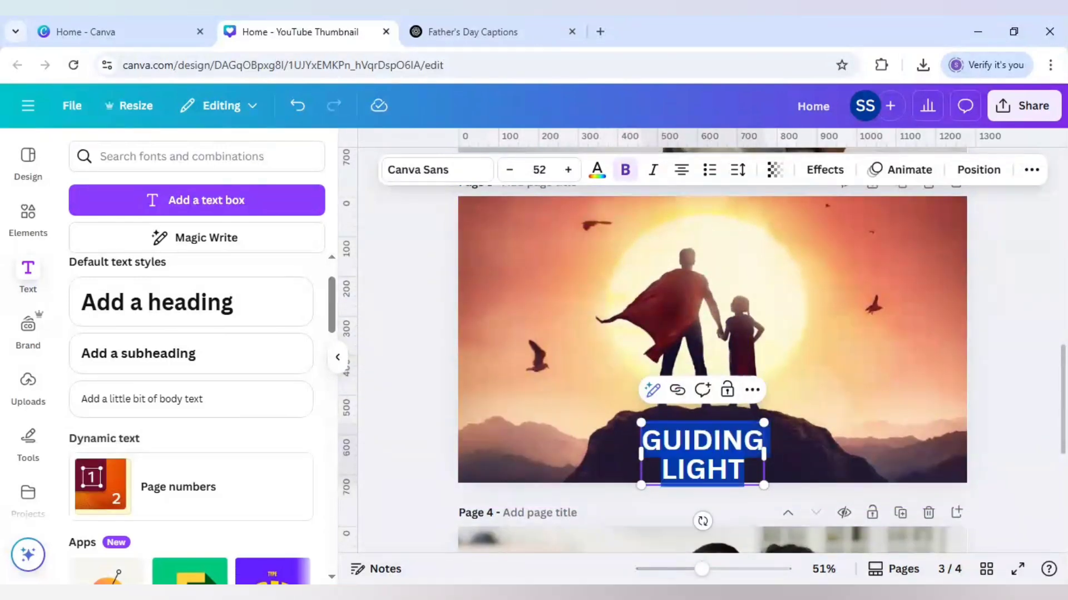
{"action": "left_click", "coordinate": [546, 19]}
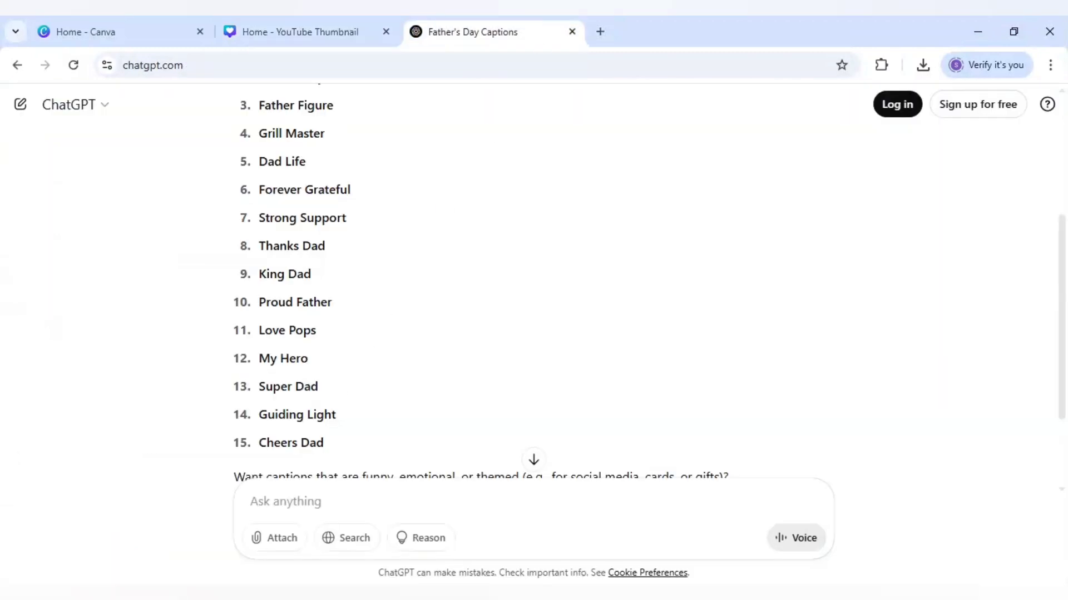
{"action": "left_click", "coordinate": [346, 31]}
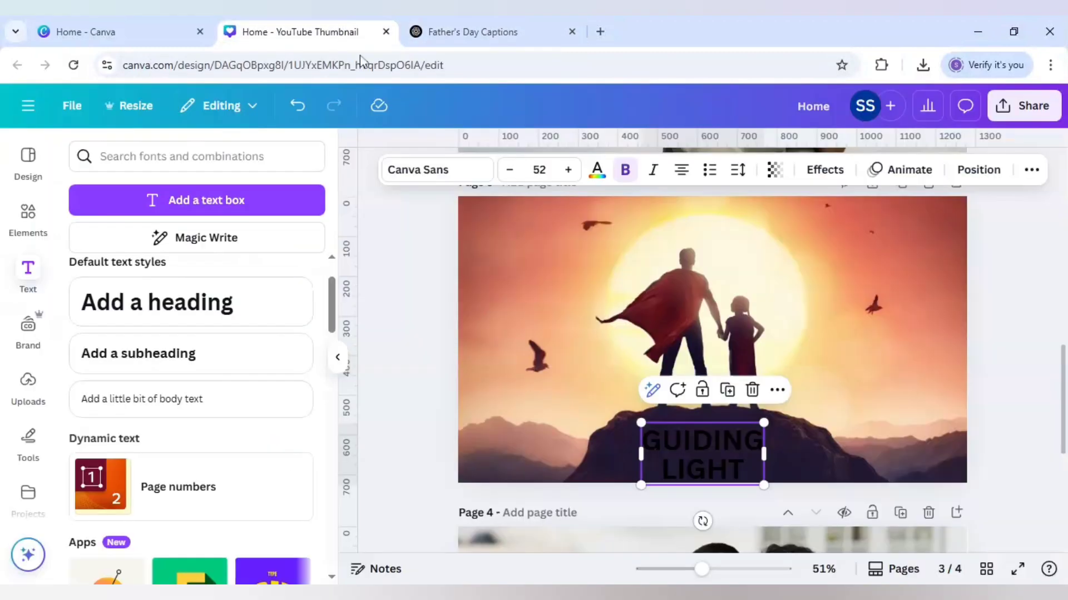
{"action": "double_click", "coordinate": [672, 453]}
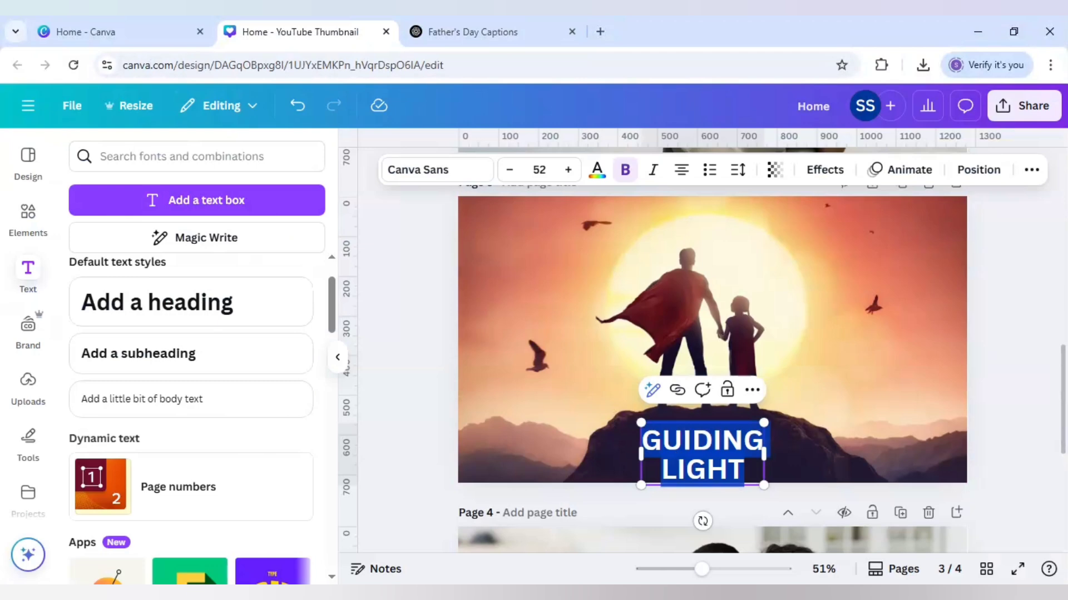
{"action": "type", "text": "SUPER DA"}
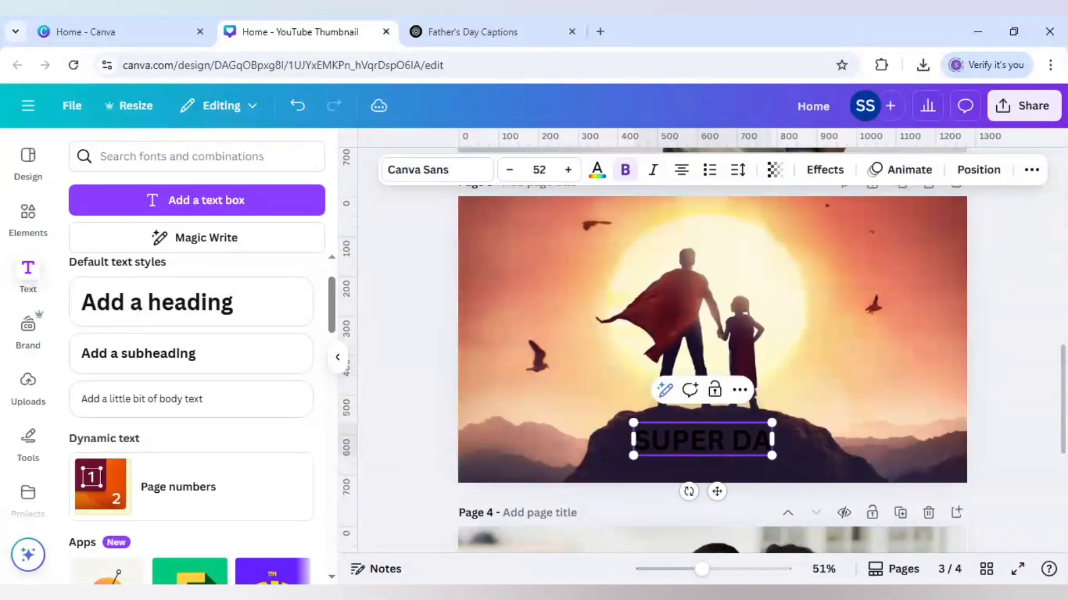
{"action": "type", "text": "D"}
{"action": "left_click", "coordinate": [491, 412]}
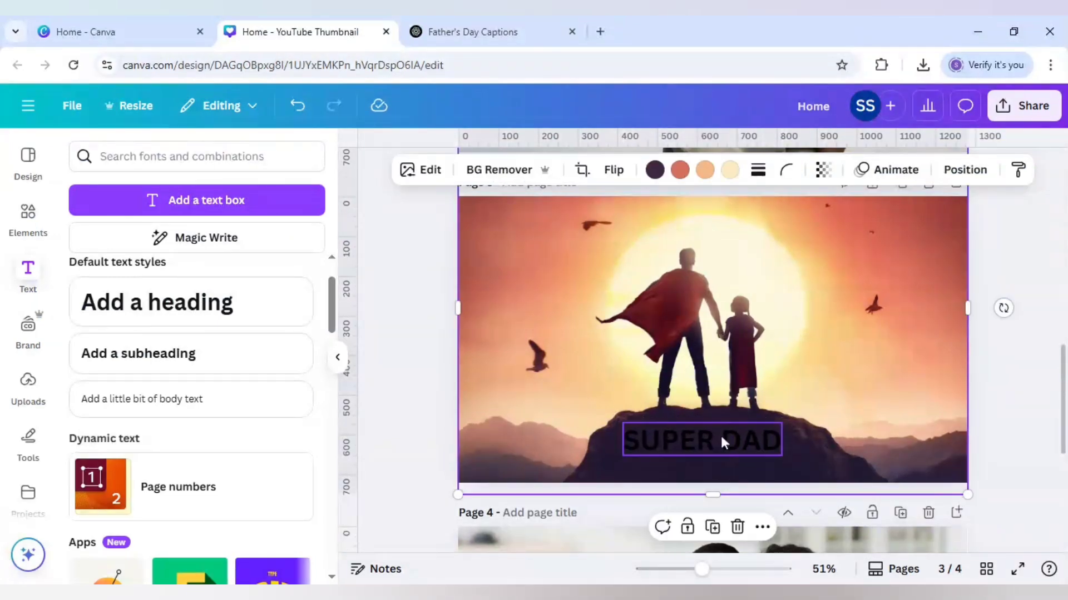
Step: Change the SUPER DAD caption's text colour to white
{"action": "left_click", "coordinate": [719, 433]}
{"action": "left_click", "coordinate": [595, 176]}
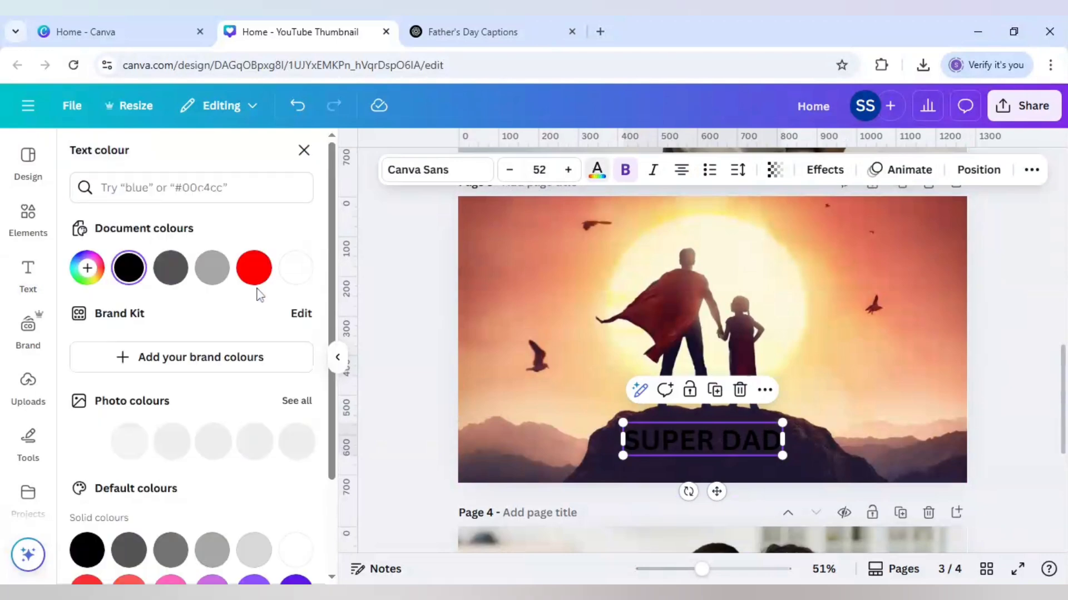
{"action": "left_click", "coordinate": [295, 268]}
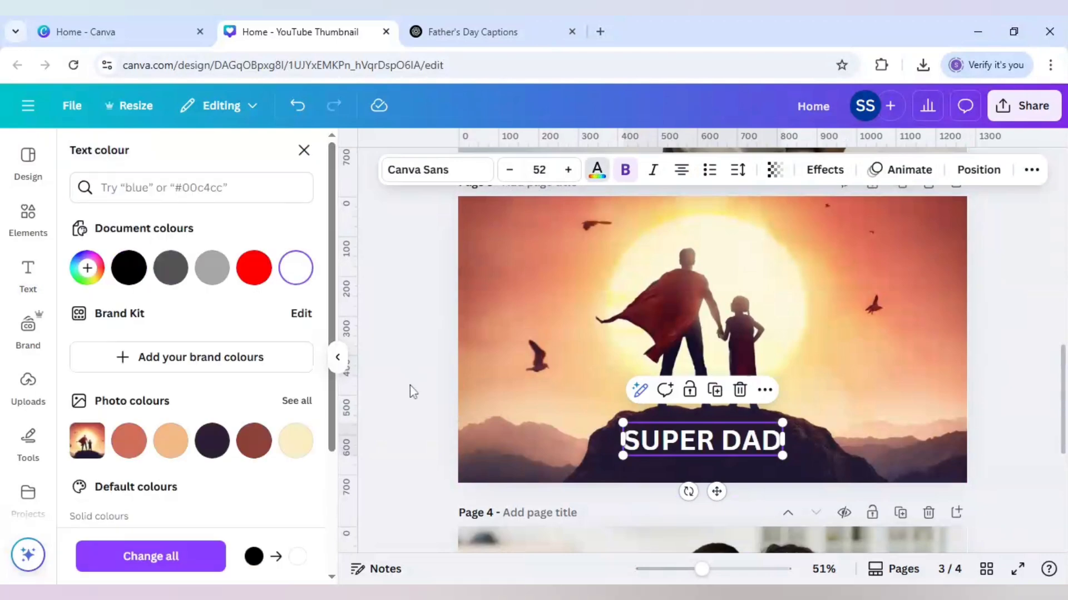
{"action": "left_click", "coordinate": [409, 386]}
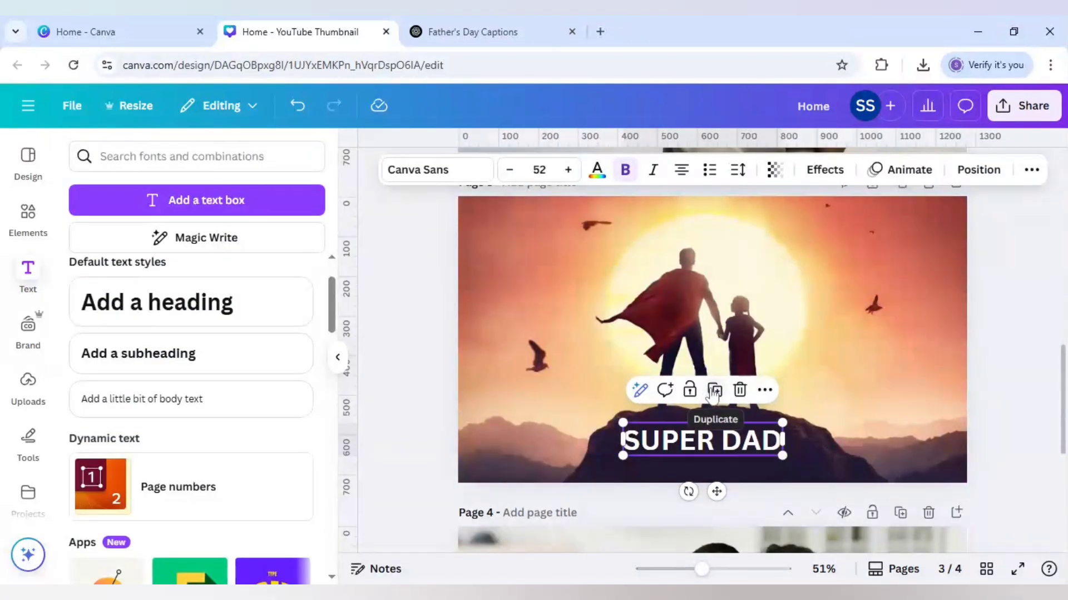
Step: Duplicate the SUPER DAD caption and place the copy on page 4, in the blurred background beside the father's head
{"action": "left_click", "coordinate": [714, 391]}
{"action": "left_click_drag", "start_coordinate": [702, 534], "coordinate": [704, 537]}
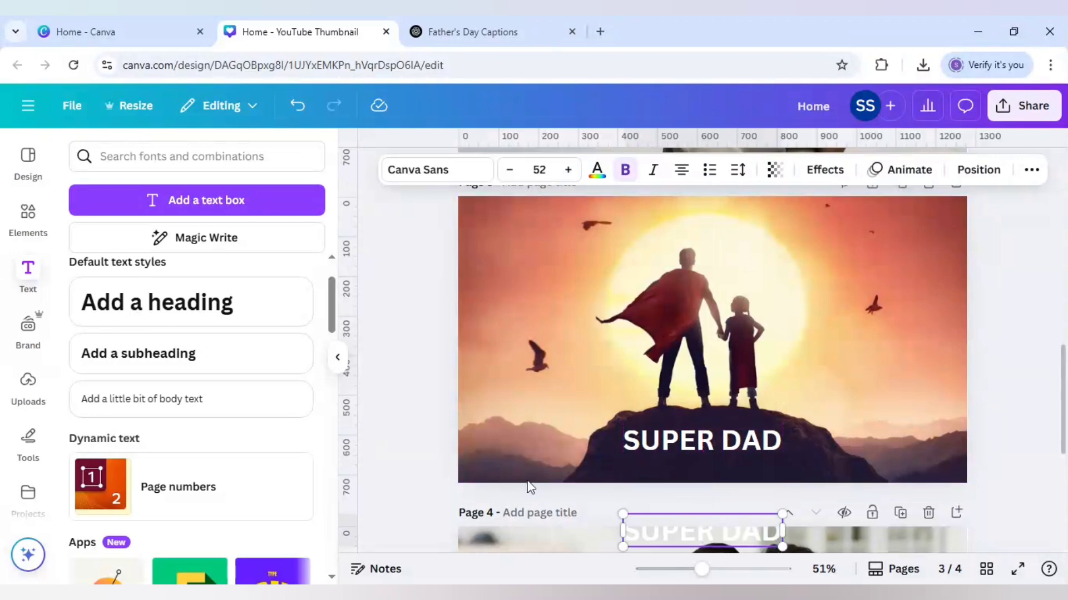
{"action": "scroll", "coordinate": [528, 485], "scroll_direction": "down", "scroll_amount": 4}
{"action": "left_click_drag", "start_coordinate": [682, 386], "coordinate": [568, 427]}
Step: Pick another caption from the ChatGPT list and replace the page 4 text with PROUD FATHER on two lines
{"action": "double_click", "coordinate": [579, 433]}
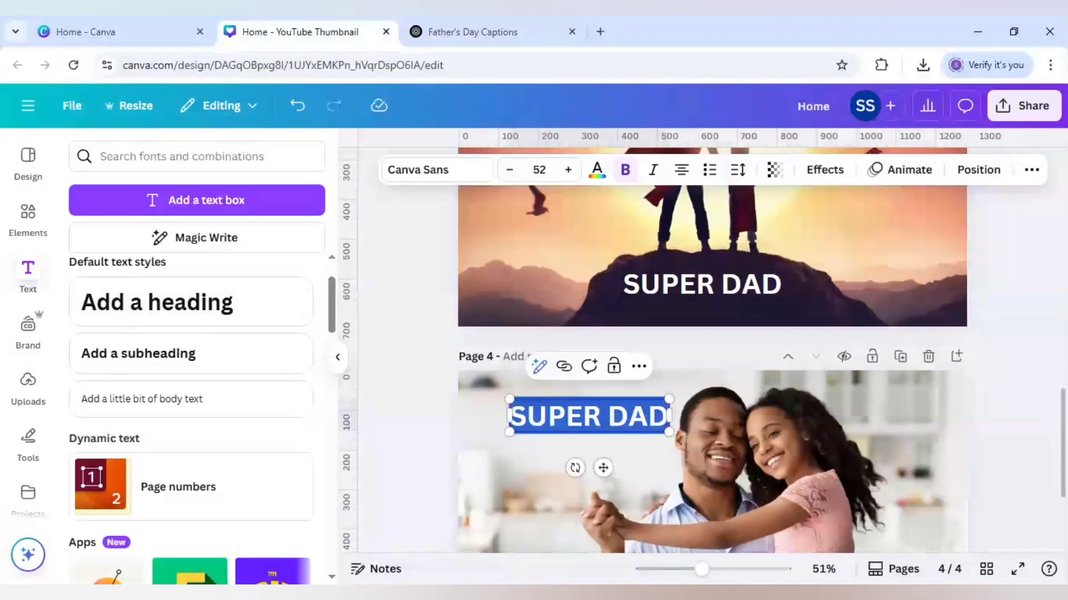
{"action": "left_click", "coordinate": [473, 31]}
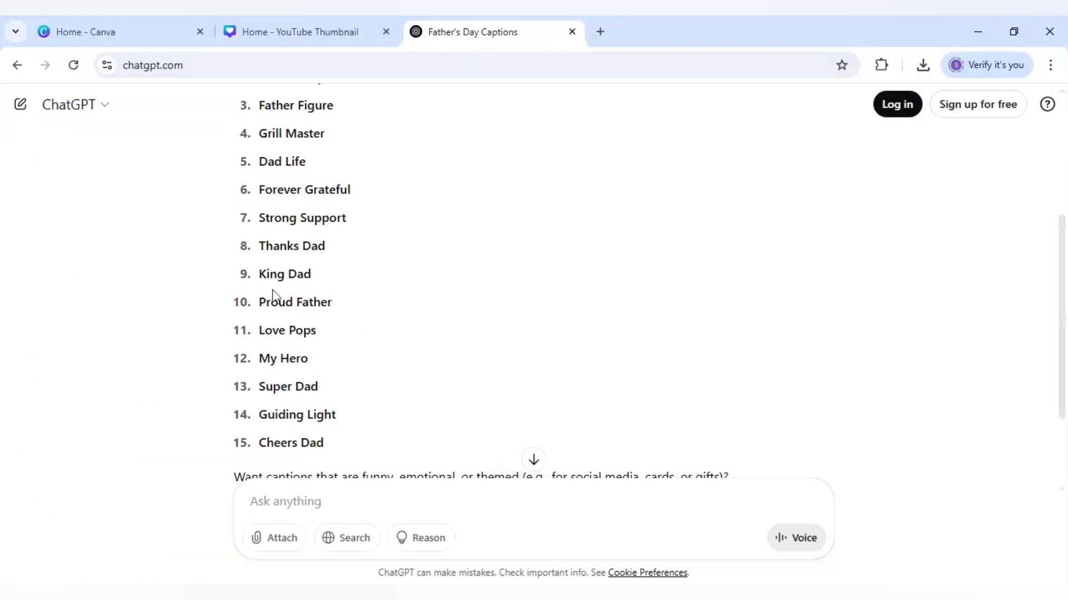
{"action": "left_click", "coordinate": [326, 30]}
{"action": "double_click", "coordinate": [590, 419]}
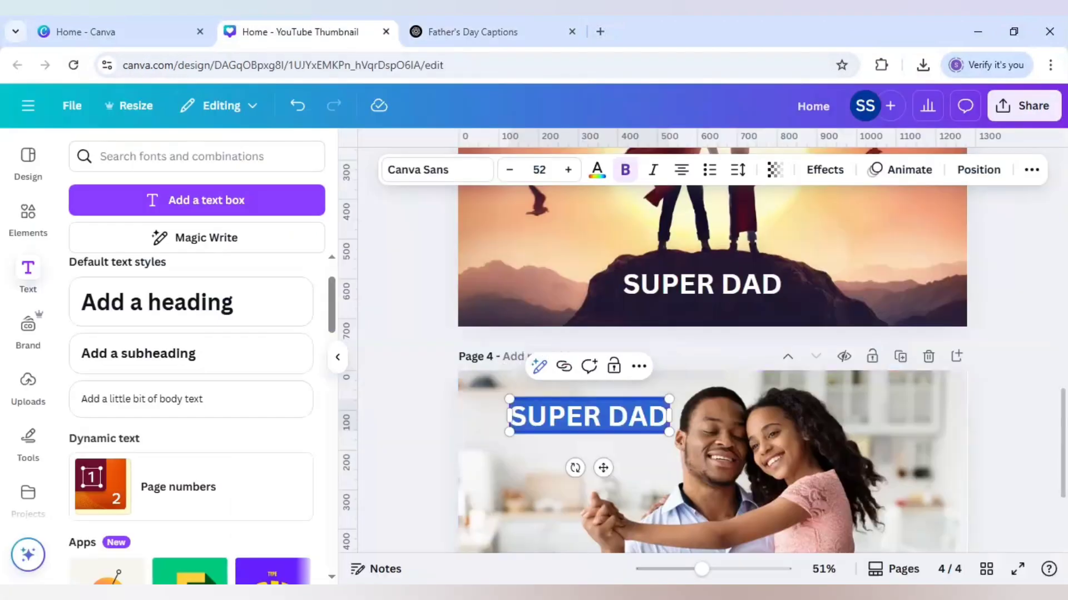
{"action": "type", "text": "PROUD"}
{"action": "key", "text": "Return"}
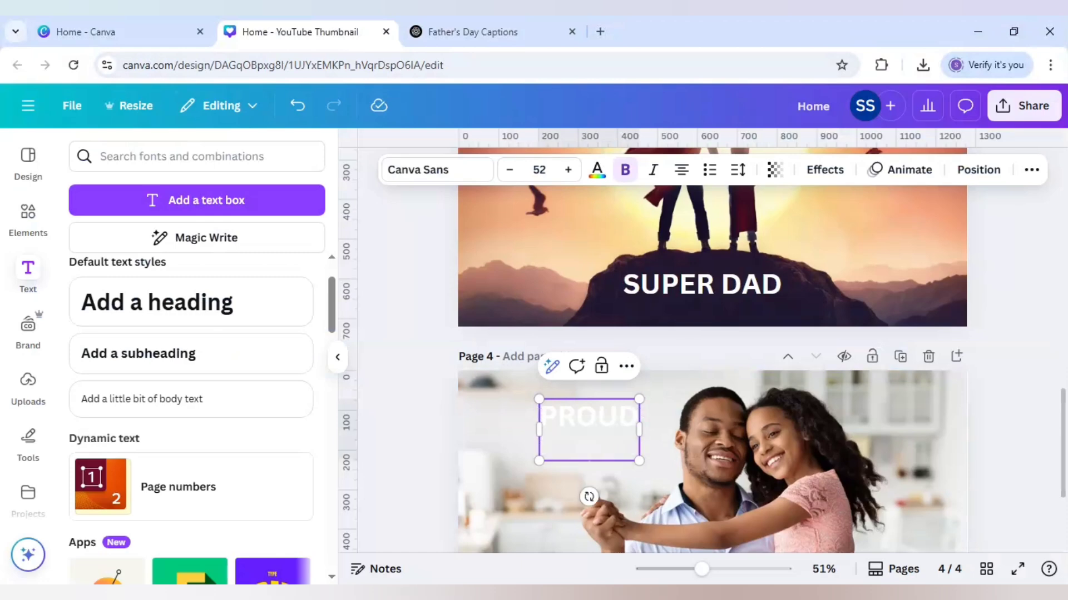
{"action": "type", "text": "FATHER"}
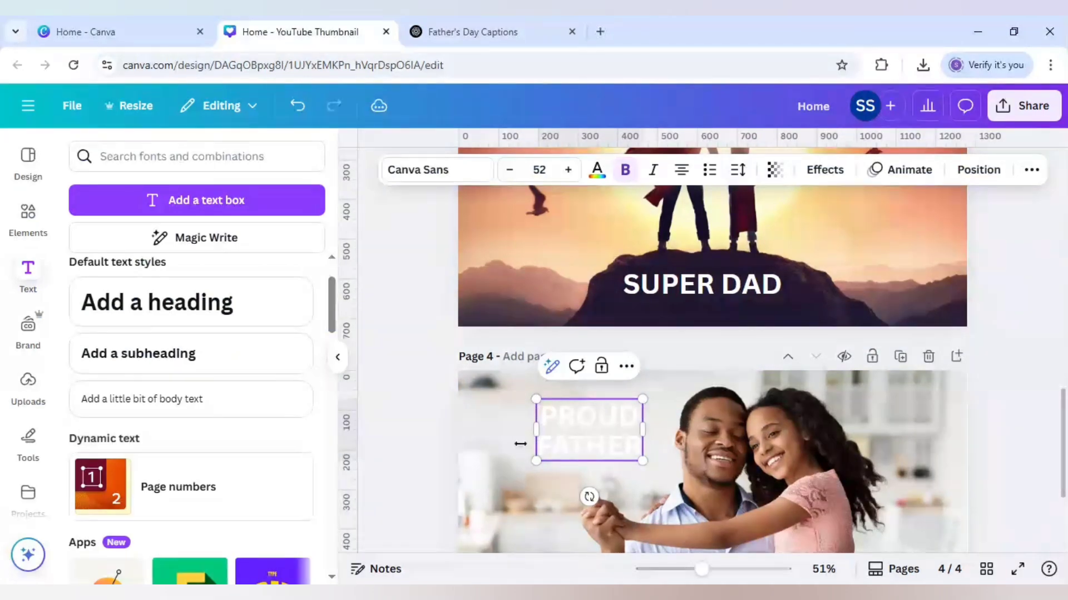
{"action": "left_click", "coordinate": [520, 444]}
Step: Colour the PROUD FATHER caption black and shift it slightly down and away from the father's head
{"action": "left_click", "coordinate": [568, 442]}
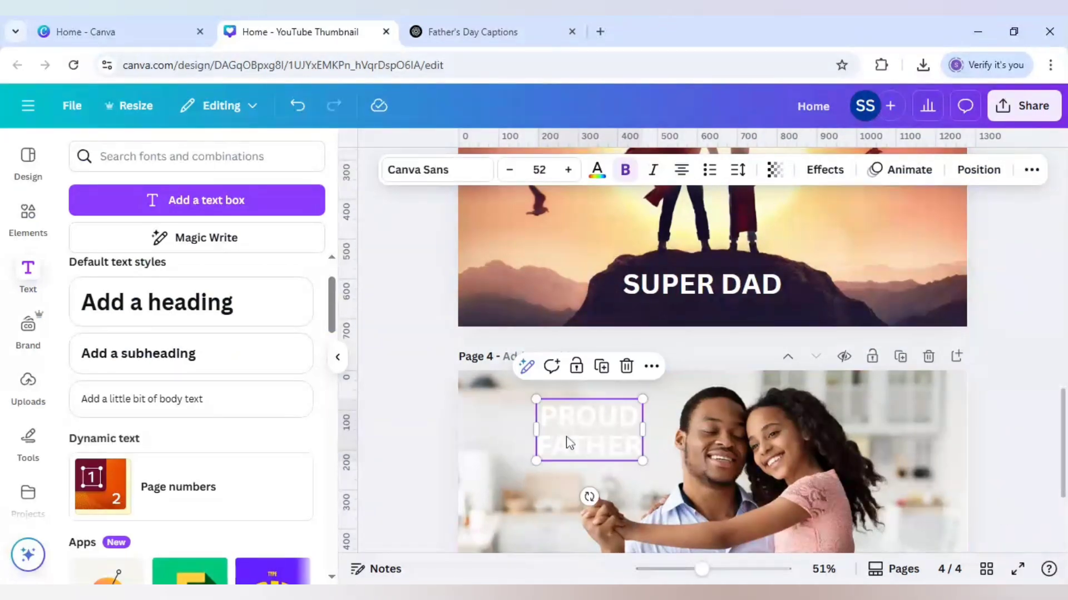
{"action": "left_click", "coordinate": [599, 173]}
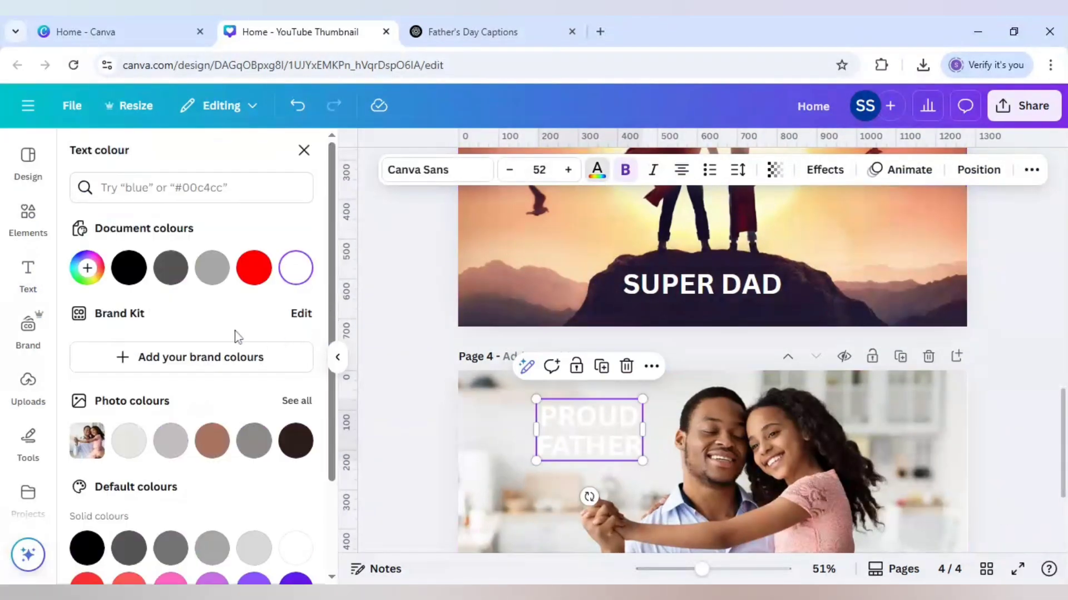
{"action": "left_click", "coordinate": [137, 278]}
{"action": "left_click_drag", "start_coordinate": [563, 435], "coordinate": [542, 458]}
{"action": "left_click", "coordinate": [439, 433]}
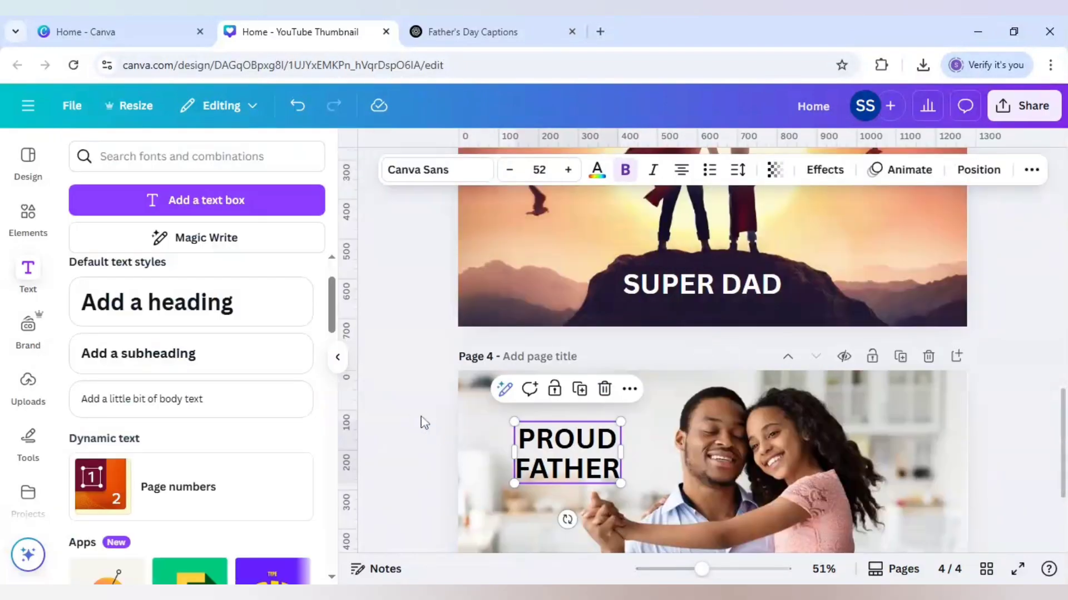
Step: Start a download of the design with JPG as the file type
{"action": "left_click", "coordinate": [424, 424]}
{"action": "scroll", "coordinate": [425, 424], "scroll_direction": "up", "scroll_amount": 6}
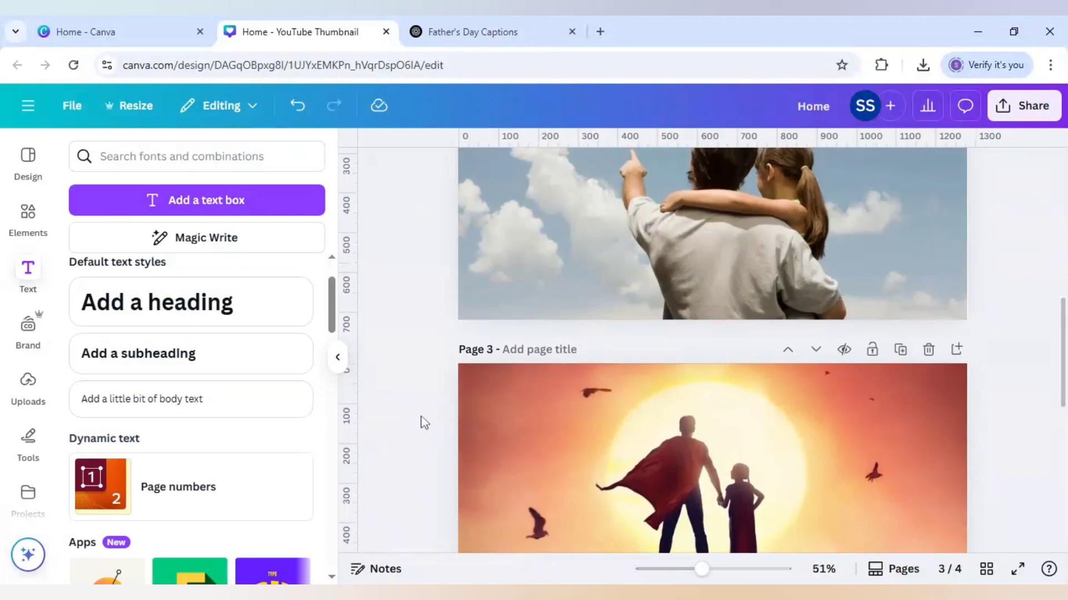
{"action": "scroll", "coordinate": [425, 423], "scroll_direction": "up", "scroll_amount": 2}
{"action": "left_click", "coordinate": [1019, 108]}
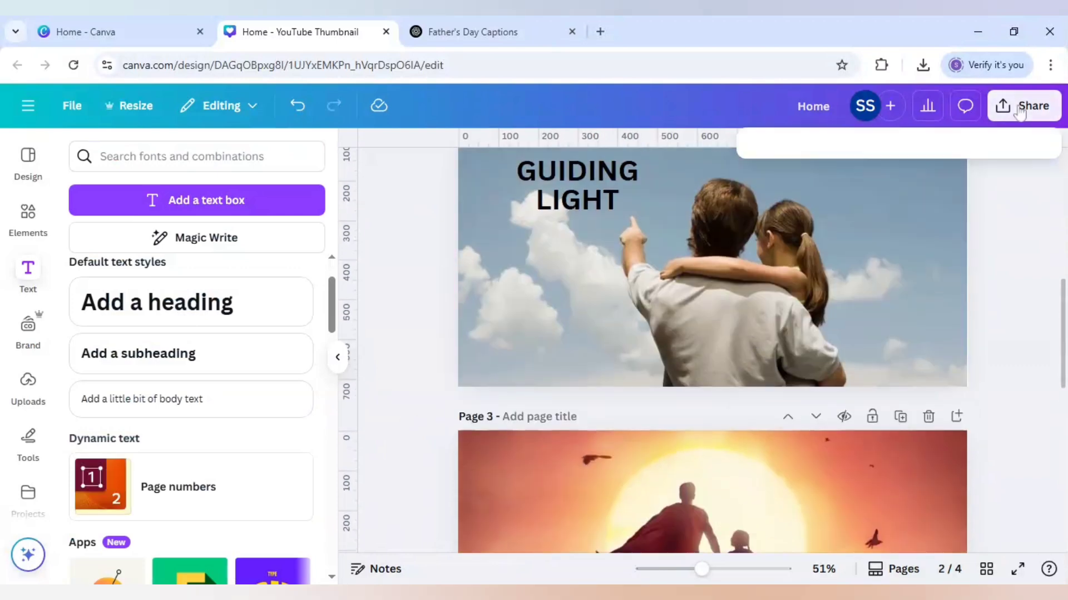
{"action": "left_click", "coordinate": [783, 428]}
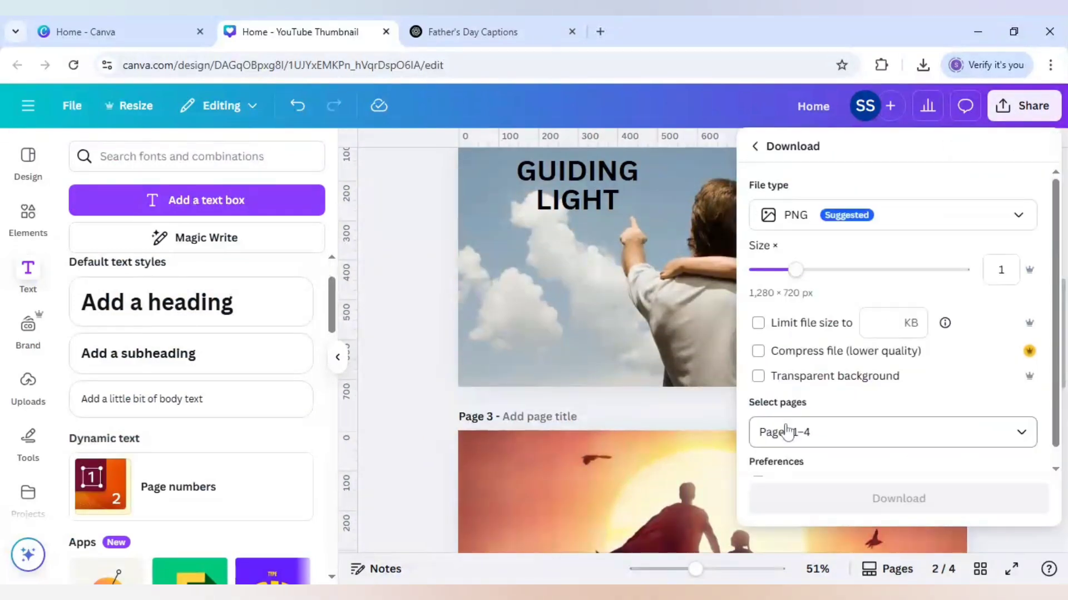
{"action": "left_click", "coordinate": [831, 217]}
{"action": "left_click", "coordinate": [818, 258]}
{"action": "scroll", "coordinate": [856, 345], "scroll_direction": "down", "scroll_amount": 2}
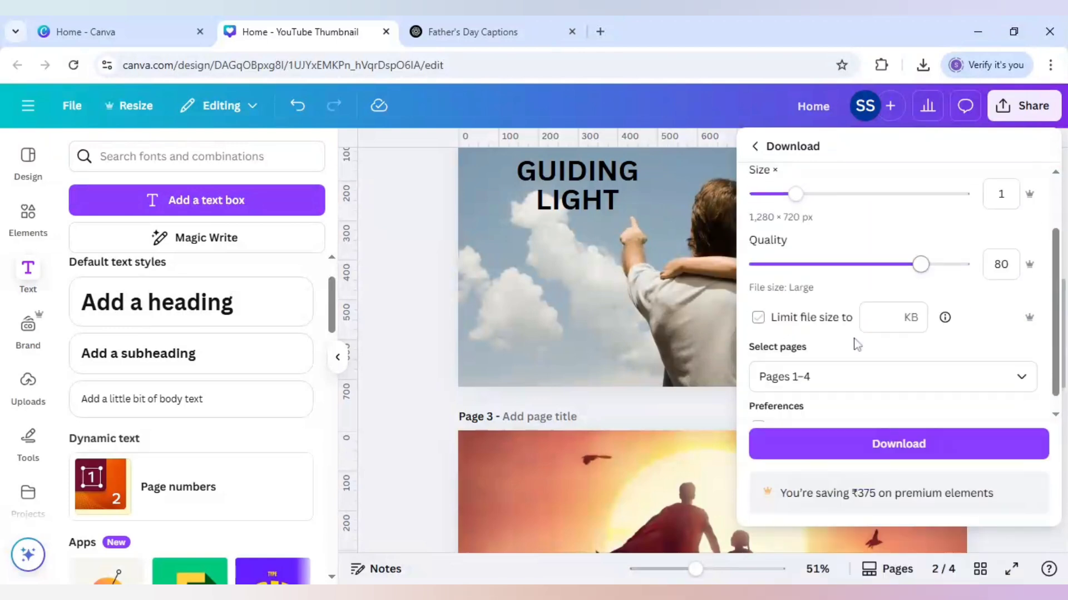
Step: Leave page 1 out of the page selection and download pages 2–4
{"action": "left_click", "coordinate": [856, 376]}
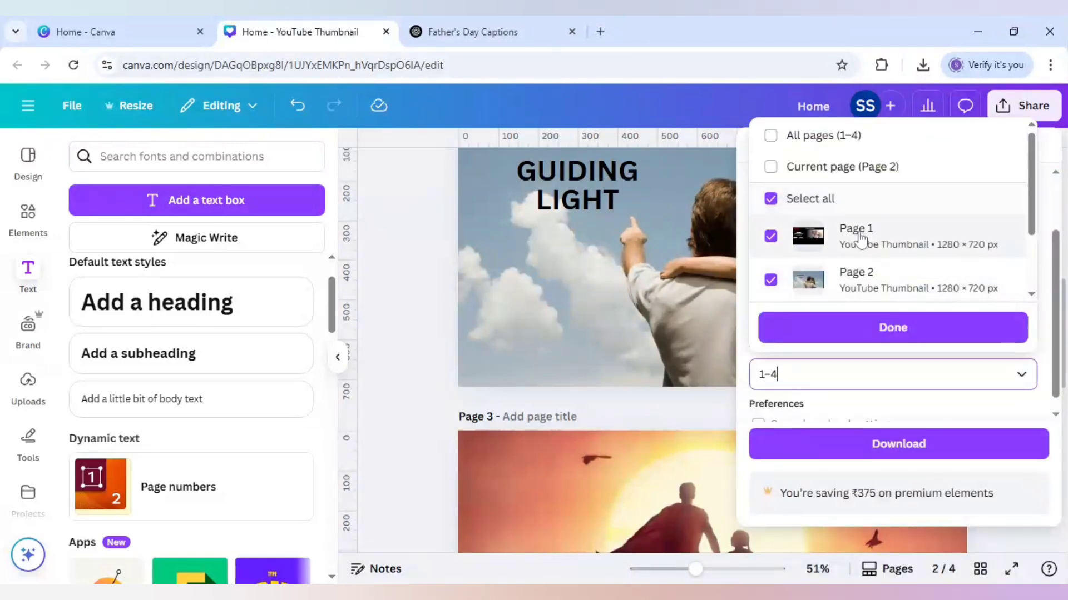
{"action": "scroll", "coordinate": [878, 277], "scroll_direction": "down", "scroll_amount": 2}
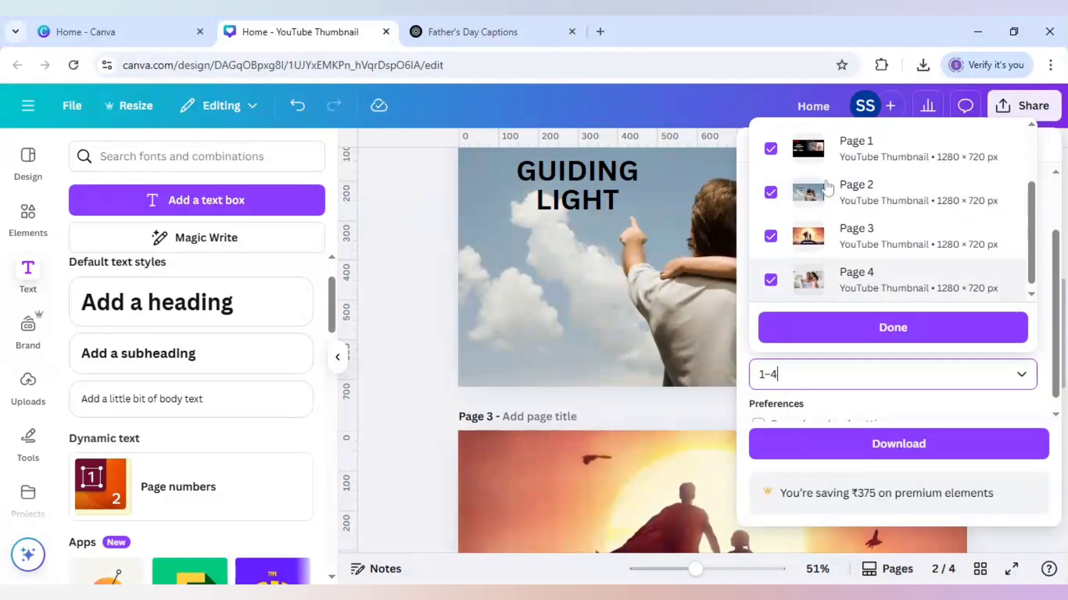
{"action": "left_click", "coordinate": [772, 149]}
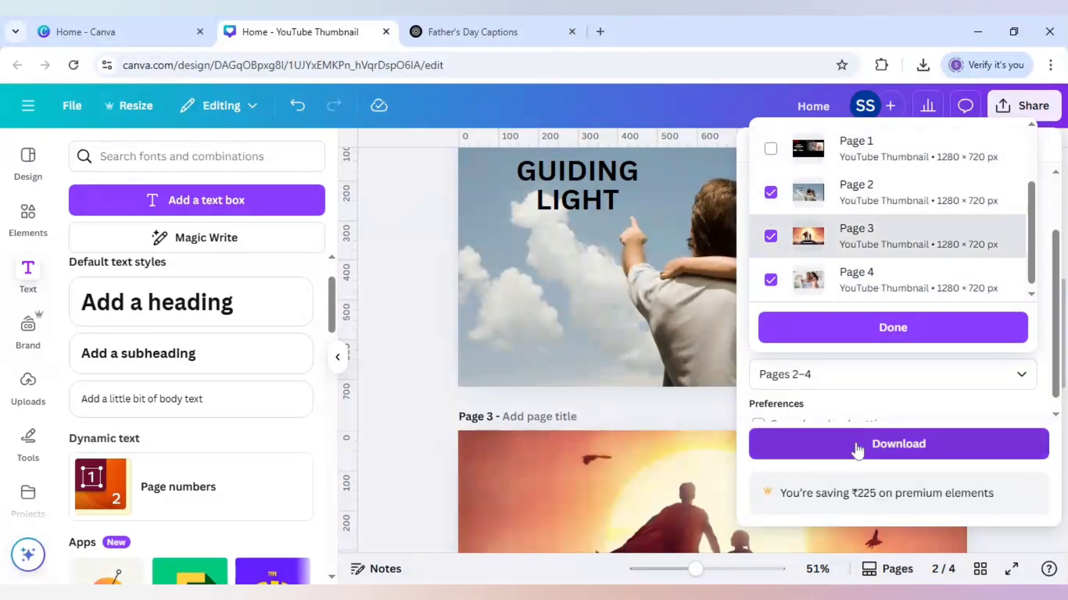
{"action": "left_click", "coordinate": [858, 448]}
{"action": "left_click", "coordinate": [856, 446]}
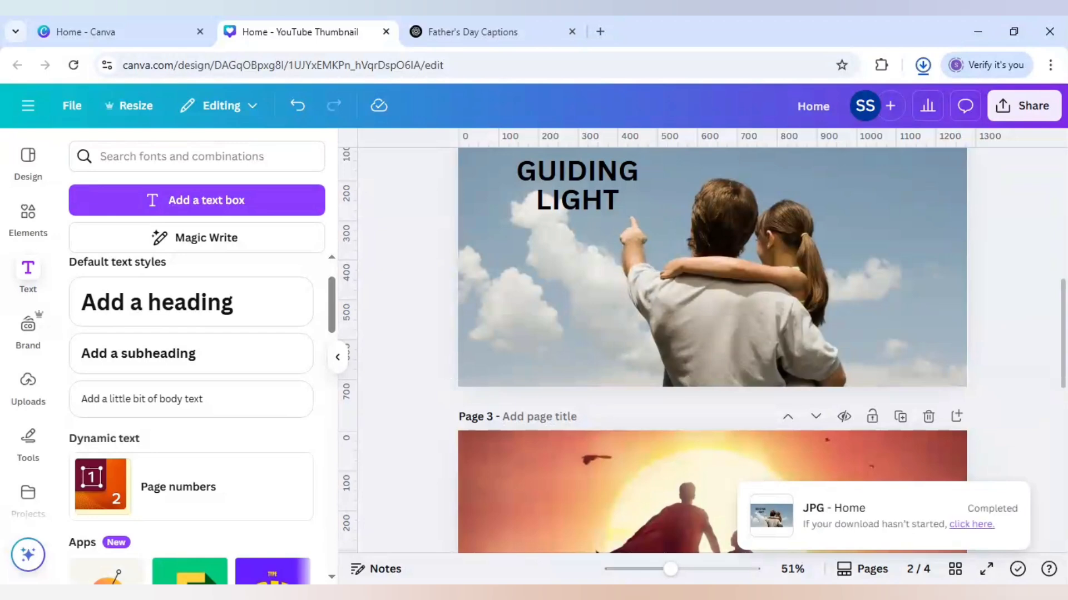
Step: Bring the downloaded captioned images into the uploads and add the SUPER DAD image to page 1, shifted towards the hero photo
{"action": "left_click", "coordinate": [874, 173]}
{"action": "left_click", "coordinate": [28, 382]}
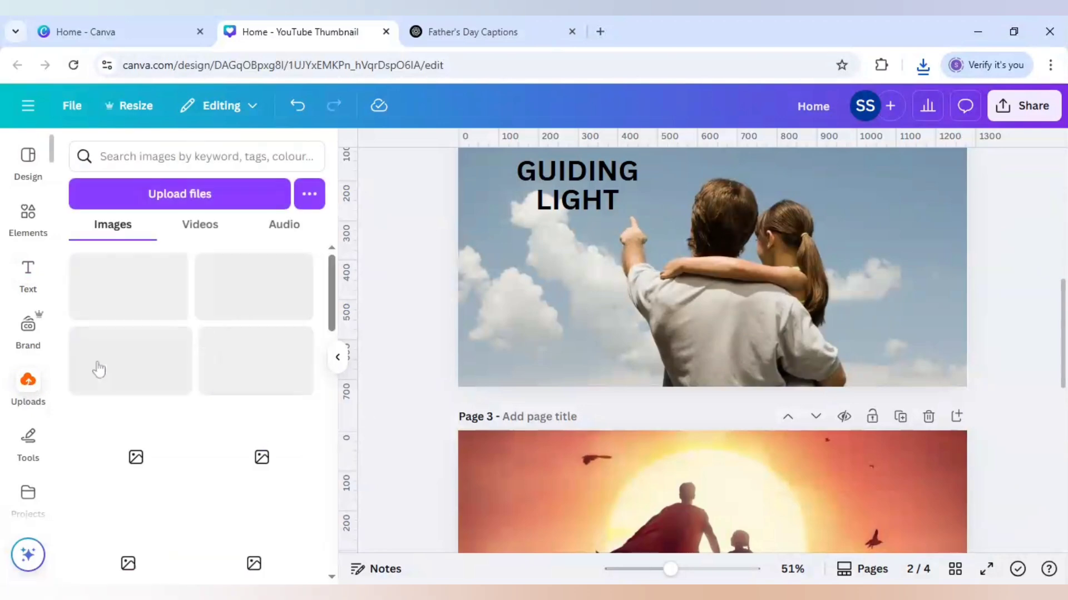
{"action": "scroll", "coordinate": [439, 337], "scroll_direction": "up", "scroll_amount": 5}
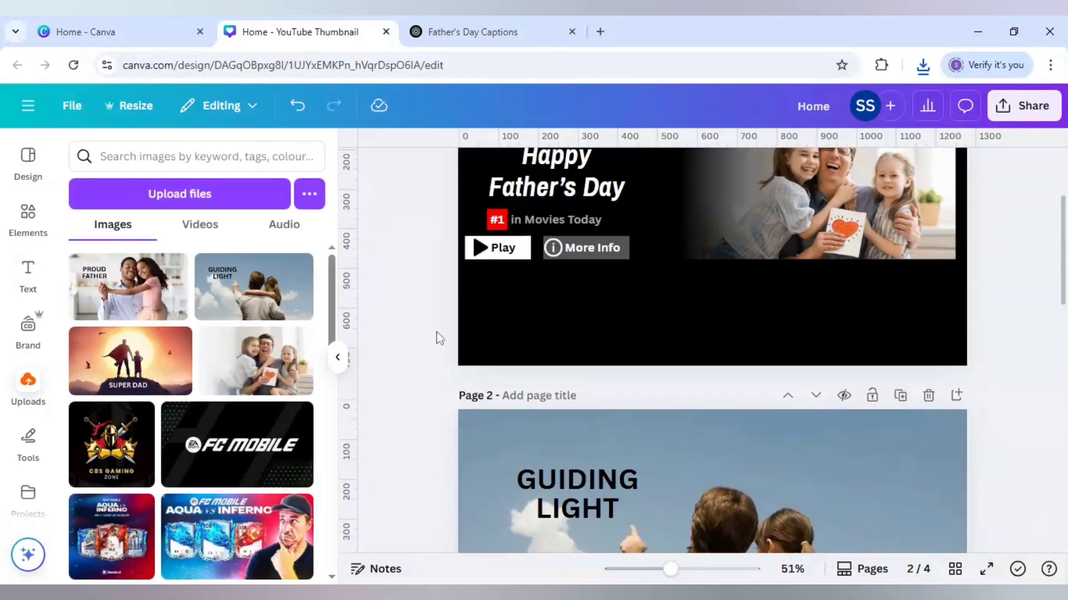
{"action": "left_click", "coordinate": [143, 375]}
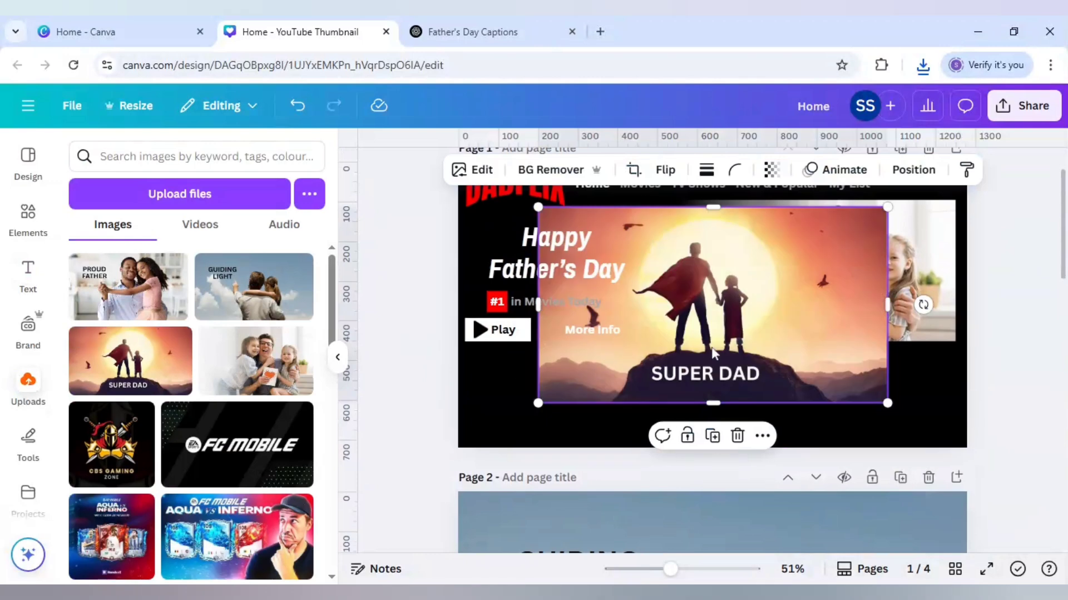
{"action": "left_click_drag", "start_coordinate": [709, 352], "coordinate": [853, 377]}
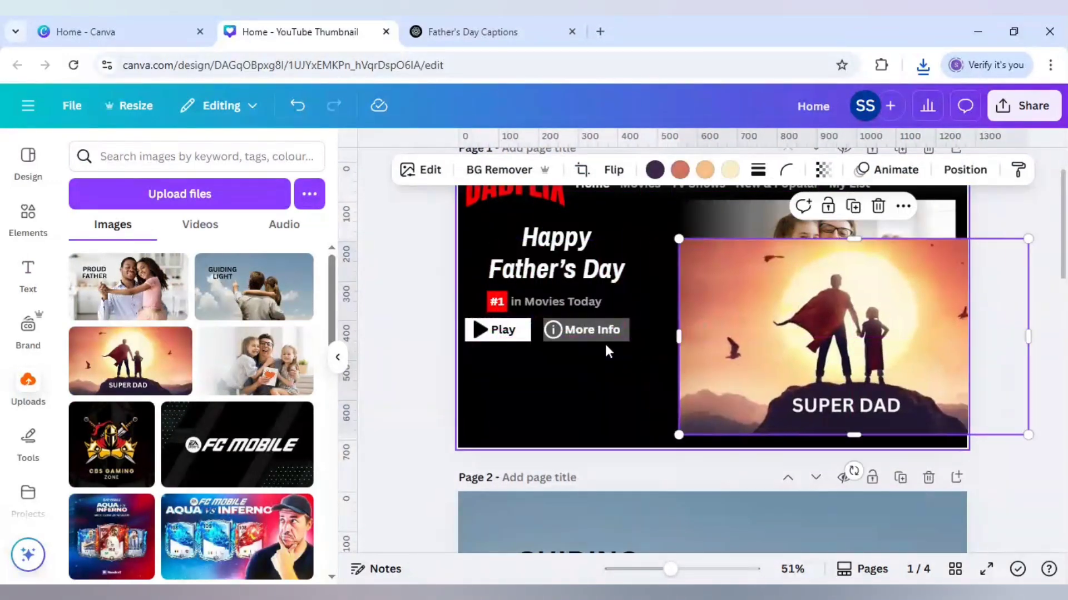
Step: Duplicate the More Info text, place the copy below the Play button and replace its wording with "Popular on Dadflix"
{"action": "left_click", "coordinate": [590, 333]}
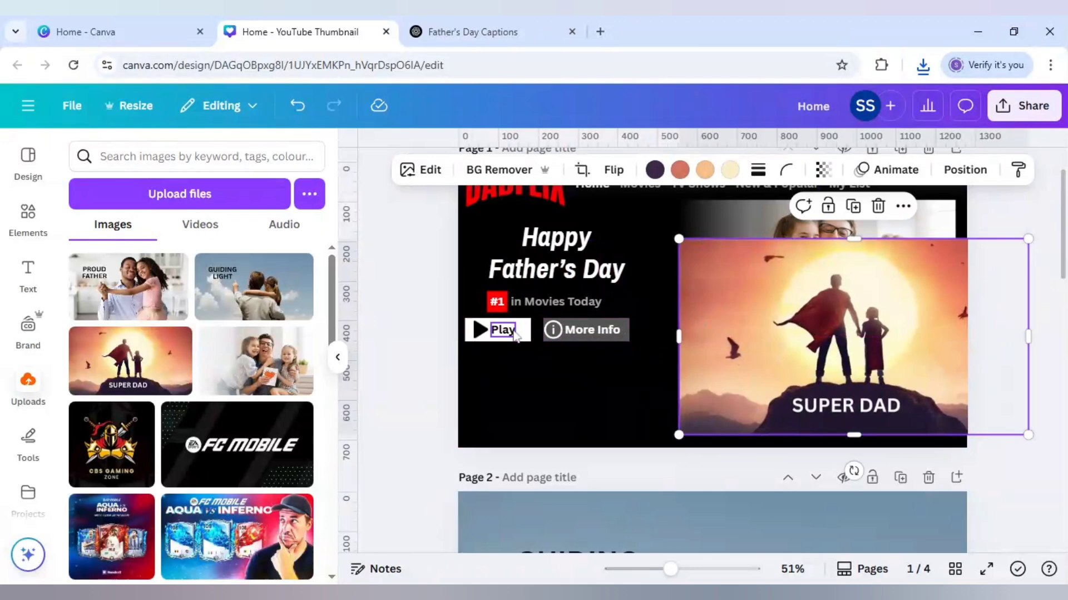
{"action": "double_click", "coordinate": [592, 330]}
{"action": "left_click", "coordinate": [605, 290]}
{"action": "left_click_drag", "start_coordinate": [599, 342], "coordinate": [482, 359]}
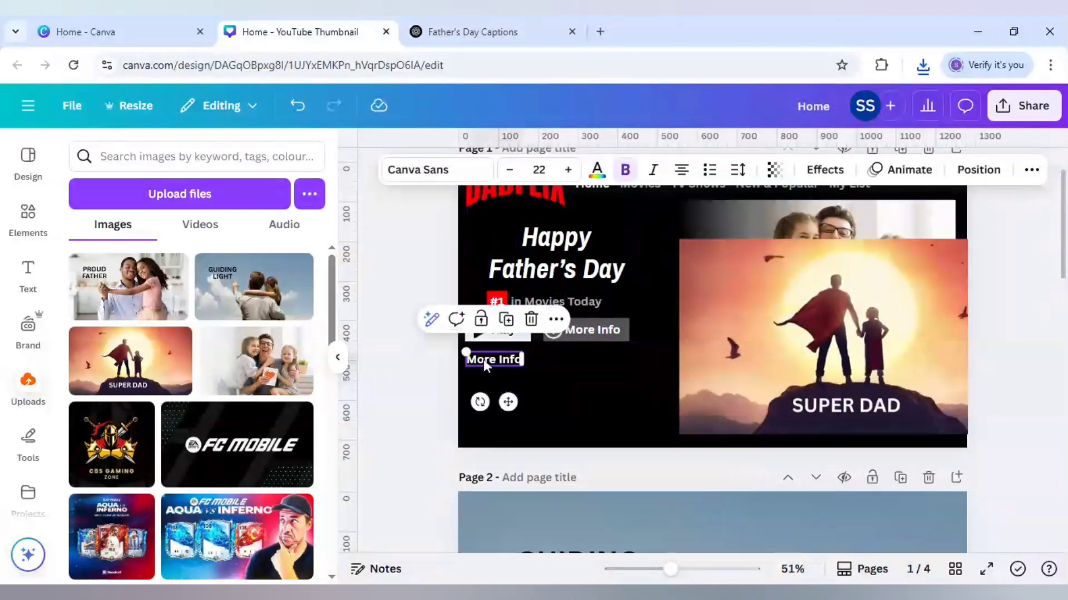
{"action": "type", "text": "Popular"}
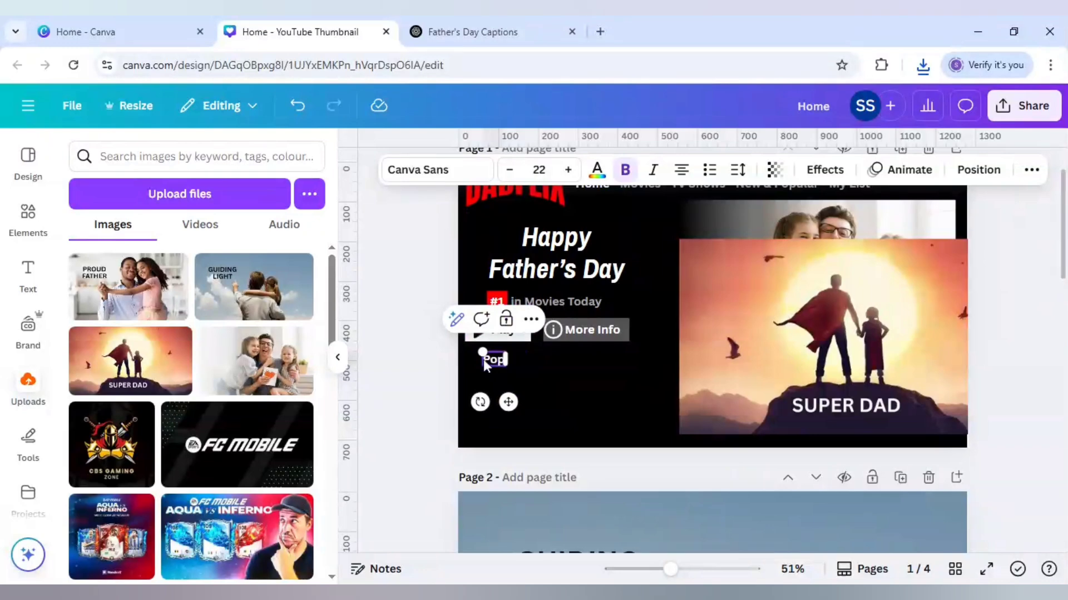
{"action": "type", "text": " on Dadflix"}
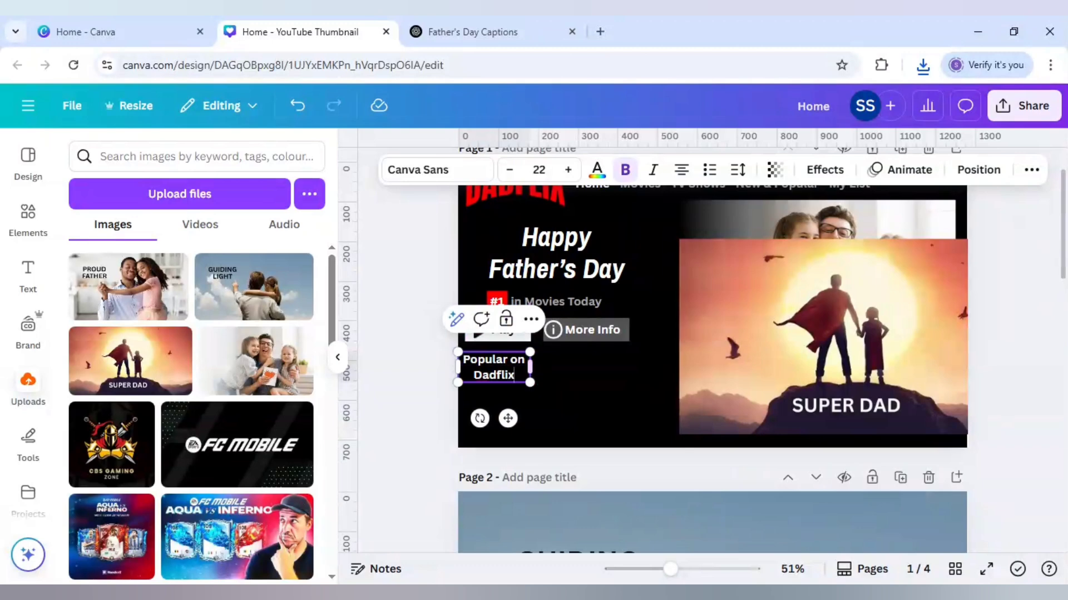
Step: Widen the Popular on Dadflix text box to fit one line and colour the text light grey
{"action": "left_click_drag", "start_coordinate": [546, 361], "coordinate": [583, 361]}
{"action": "left_click_drag", "start_coordinate": [544, 404], "coordinate": [536, 403]}
{"action": "left_click", "coordinate": [596, 170]}
{"action": "left_click", "coordinate": [212, 268]}
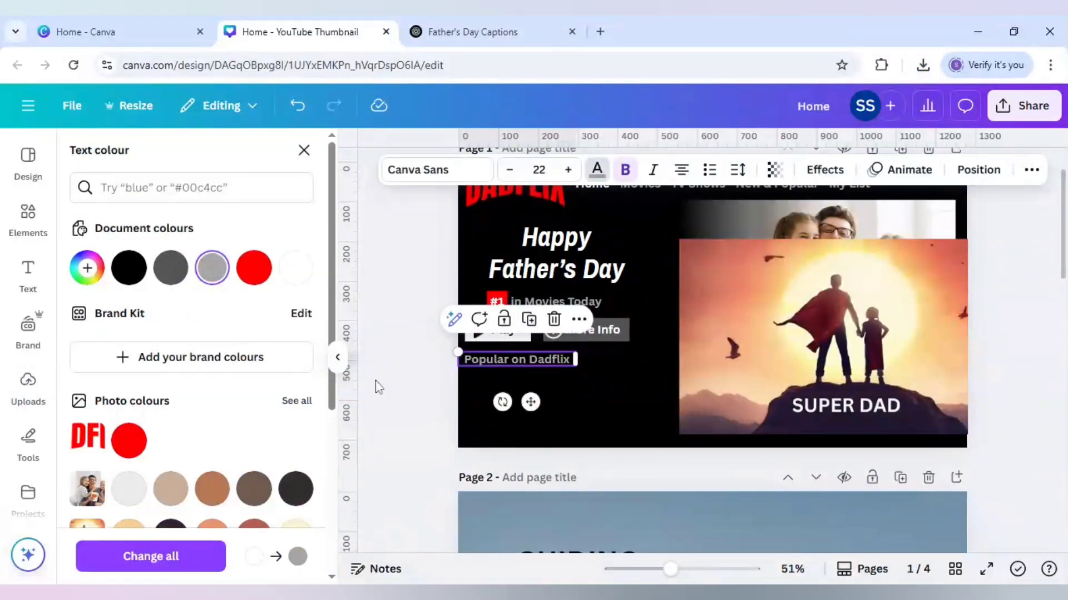
{"action": "key", "text": "Escape"}
{"action": "scroll", "coordinate": [385, 383], "scroll_direction": "up", "scroll_amount": 2}
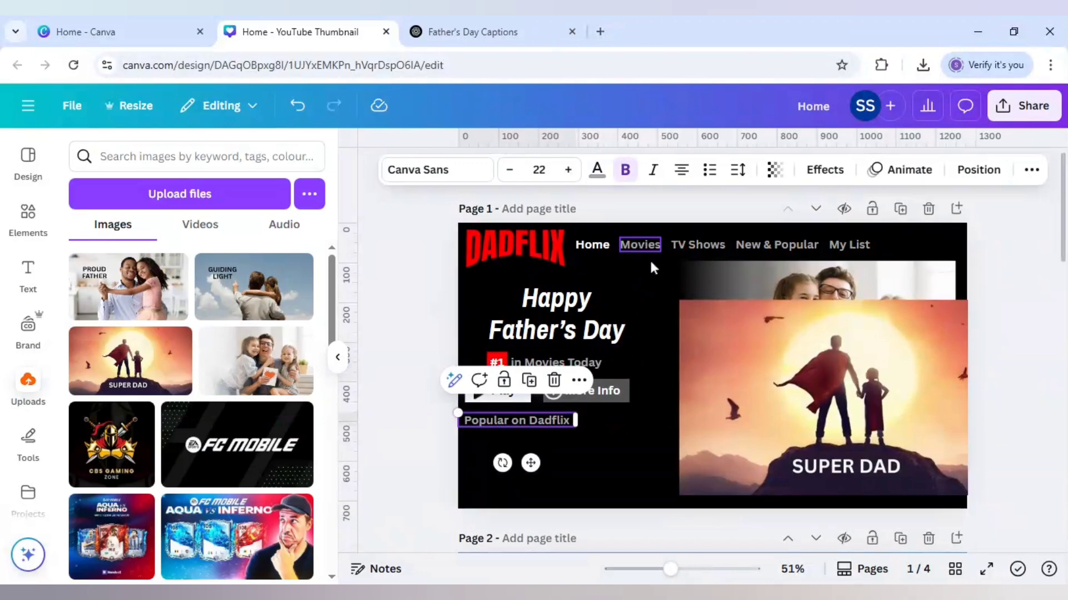
{"action": "left_click", "coordinate": [410, 383]}
Step: Move the SUPER DAD image under the Popular on Dadflix heading and shrink it to a thumbnail within the page's lower edge
{"action": "scroll", "coordinate": [410, 384], "scroll_direction": "down", "scroll_amount": 5}
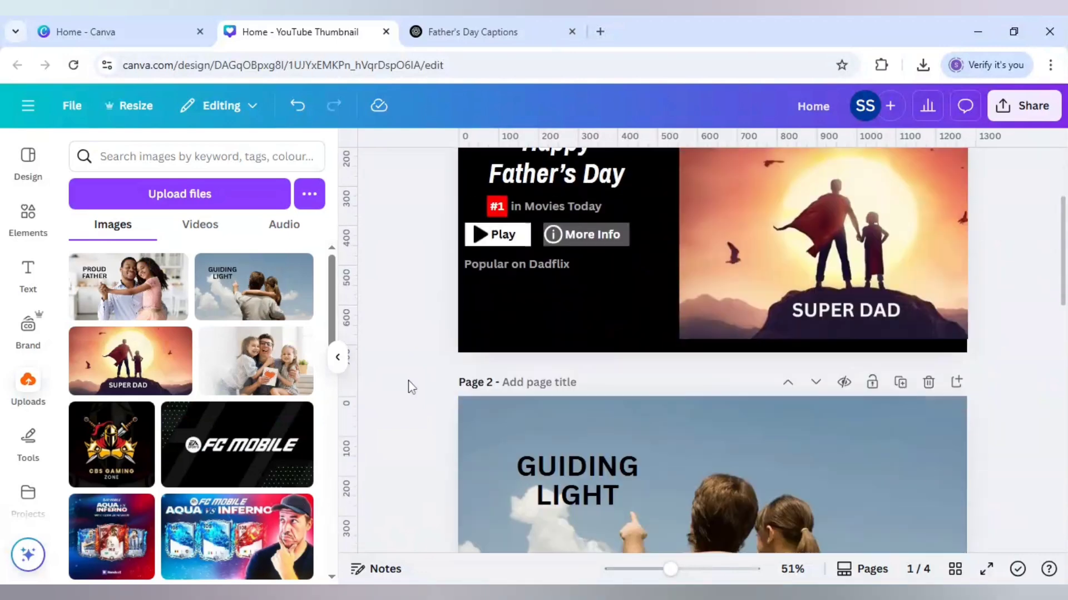
{"action": "scroll", "coordinate": [409, 386], "scroll_direction": "up", "scroll_amount": 2}
{"action": "left_click", "coordinate": [896, 333]}
{"action": "left_click_drag", "start_coordinate": [896, 334], "coordinate": [666, 342]}
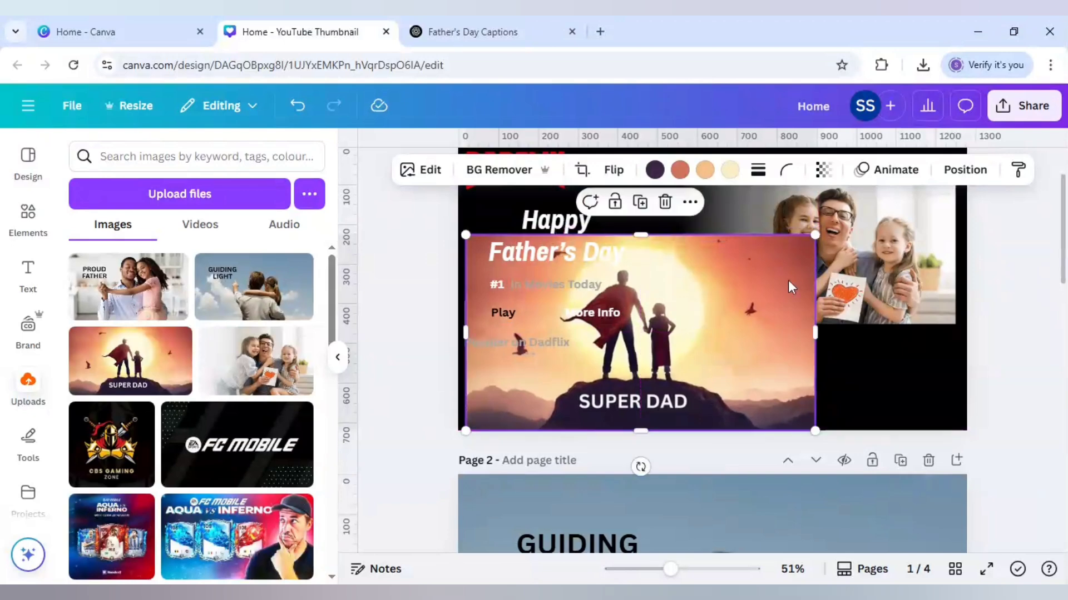
{"action": "left_click_drag", "start_coordinate": [817, 236], "coordinate": [625, 377]}
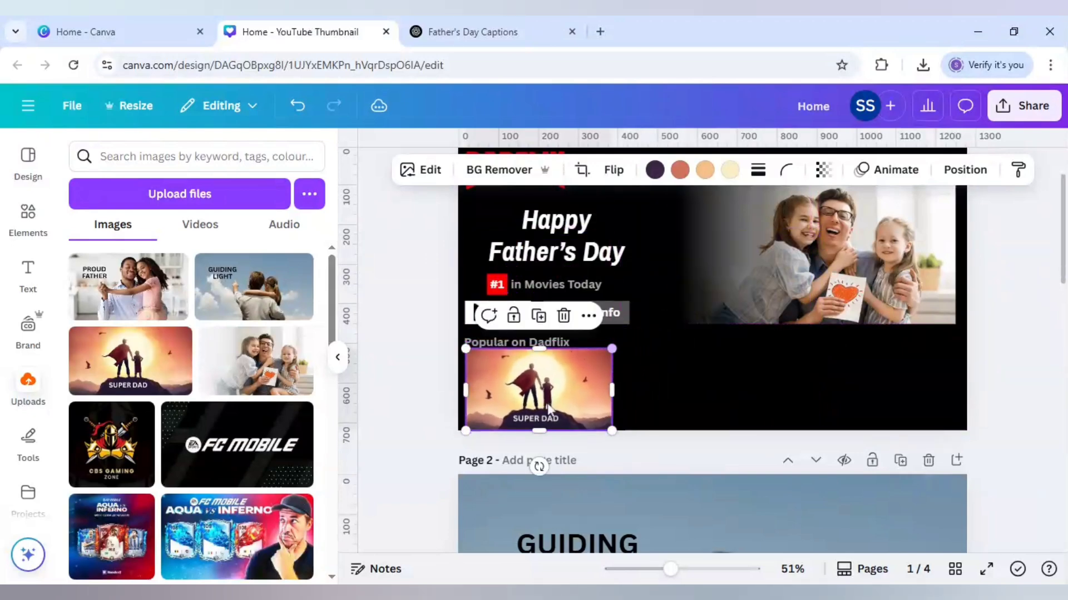
{"action": "left_click_drag", "start_coordinate": [611, 429], "coordinate": [600, 424]}
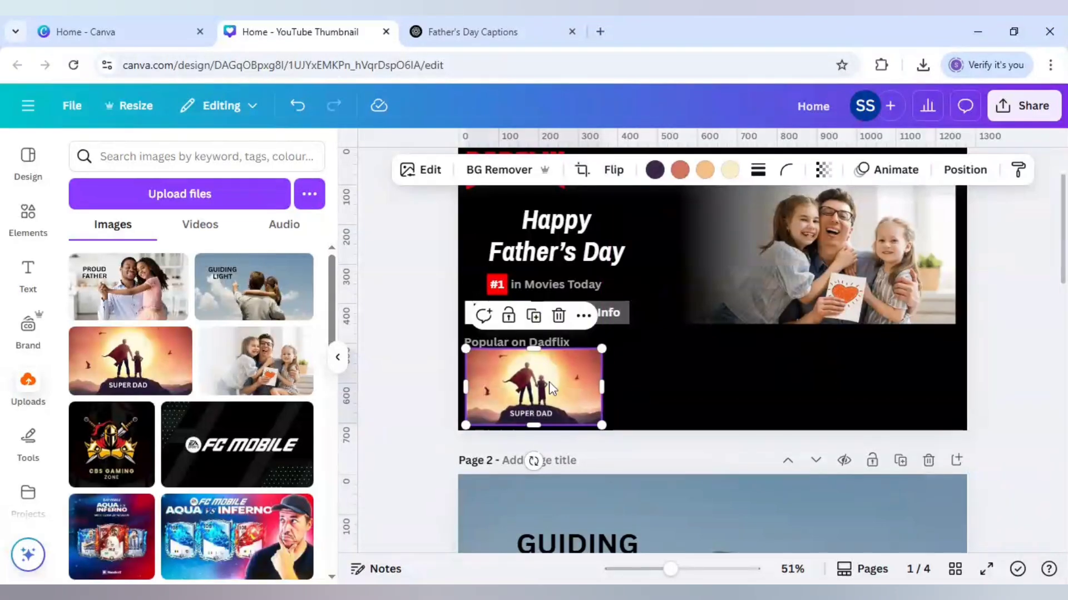
Step: Nudge the Popular on Dadflix heading slightly up to leave a gap above the SUPER DAD thumbnail
{"action": "left_click", "coordinate": [548, 344]}
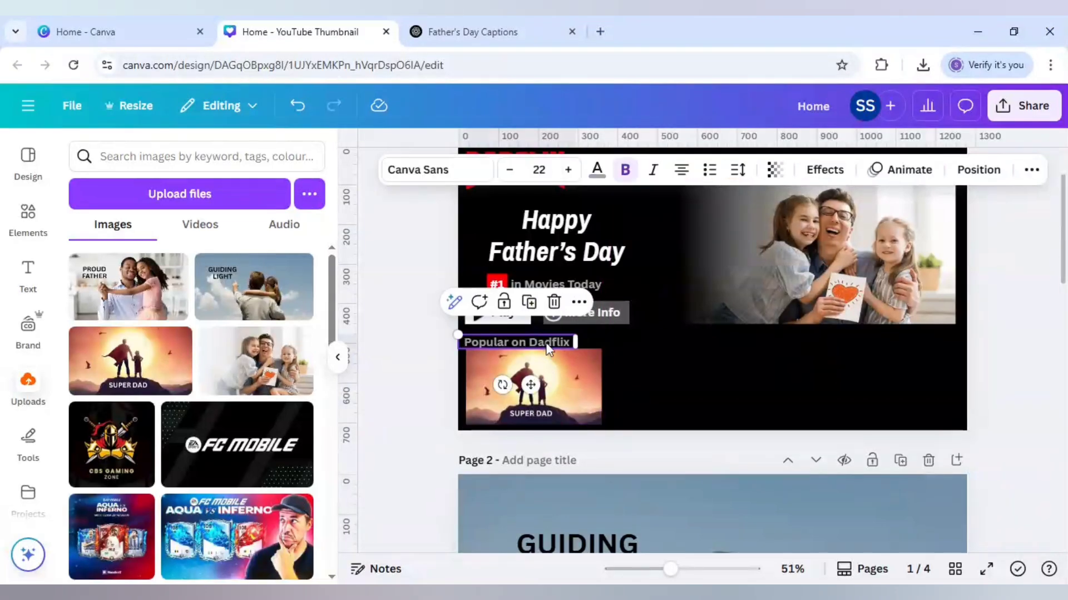
{"action": "left_click_drag", "start_coordinate": [547, 345], "coordinate": [548, 343]}
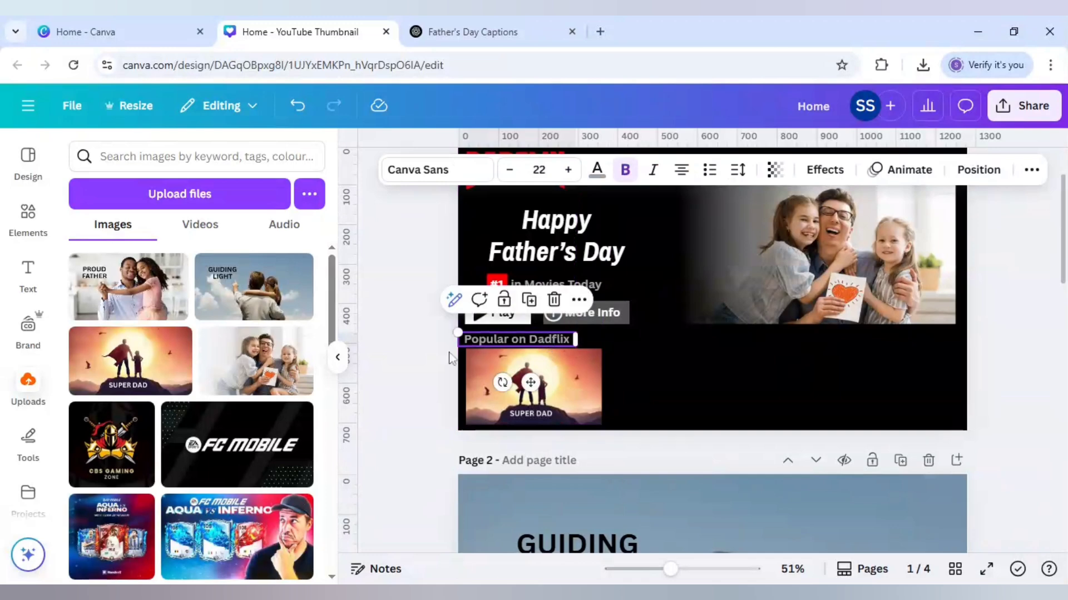
{"action": "left_click", "coordinate": [445, 356]}
{"action": "left_click", "coordinate": [570, 411]}
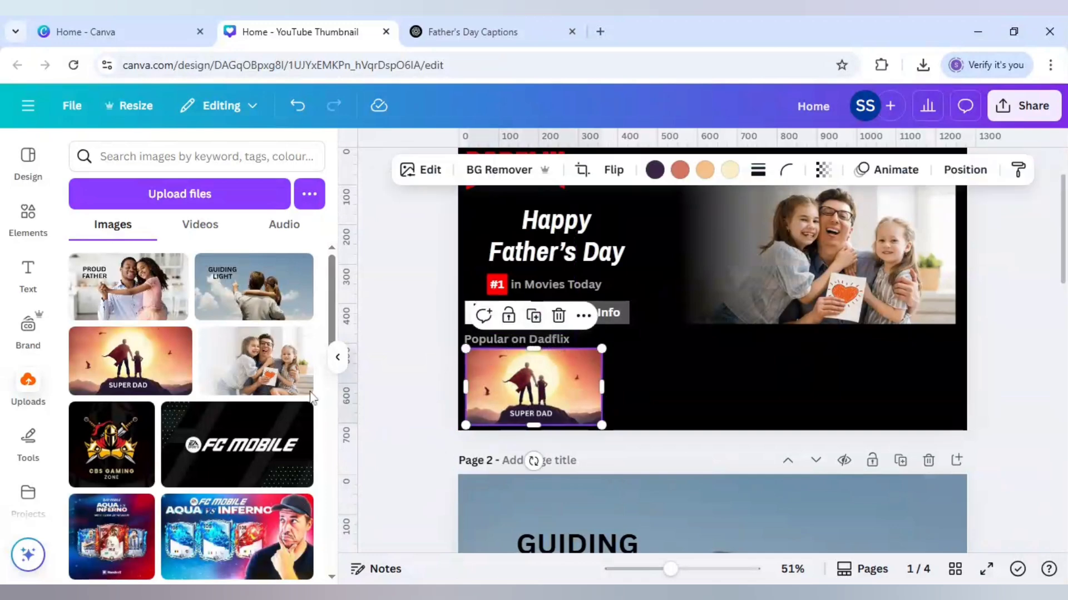
Step: Add the PROUD FATHER image to page 1, shrink it to thumbnail size and place it beside the SUPER DAD thumbnail
{"action": "left_click", "coordinate": [128, 287]}
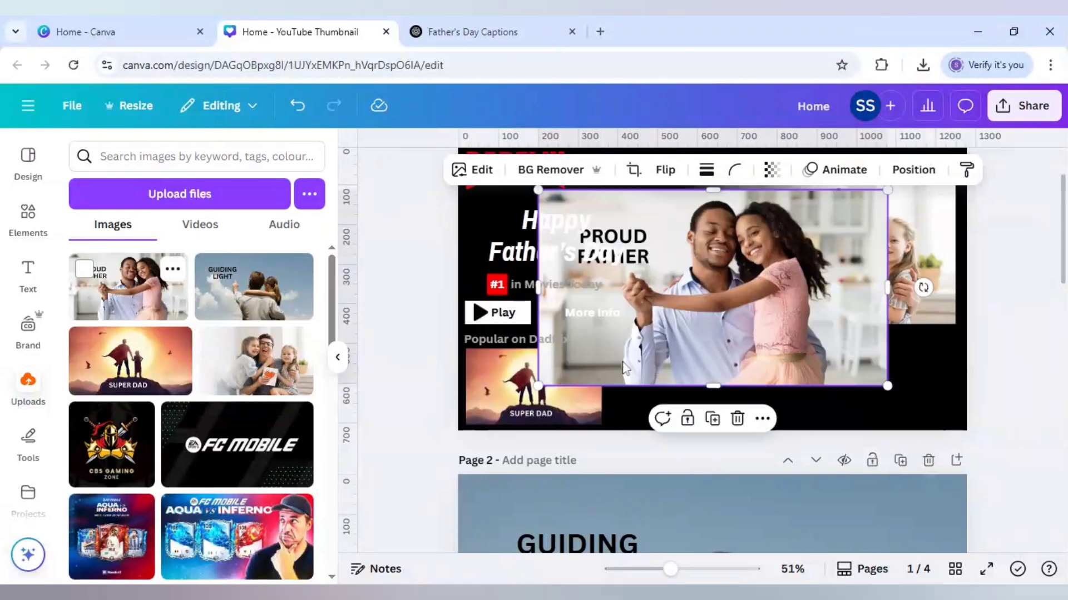
{"action": "left_click_drag", "start_coordinate": [724, 355], "coordinate": [774, 393]}
{"action": "left_click_drag", "start_coordinate": [857, 289], "coordinate": [725, 370]}
{"action": "left_click_drag", "start_coordinate": [674, 397], "coordinate": [717, 397]}
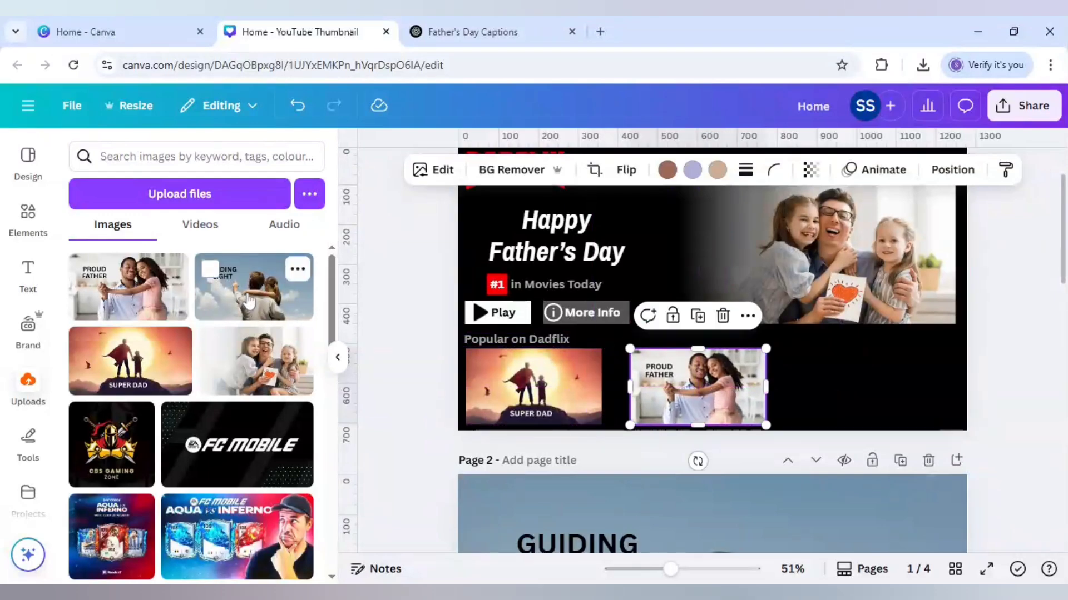
Step: Add the GUIDING LIGHT image to page 1, shrink it to thumbnail size and space it evenly as the row's third thumbnail
{"action": "left_click_drag", "start_coordinate": [255, 313], "coordinate": [856, 382]}
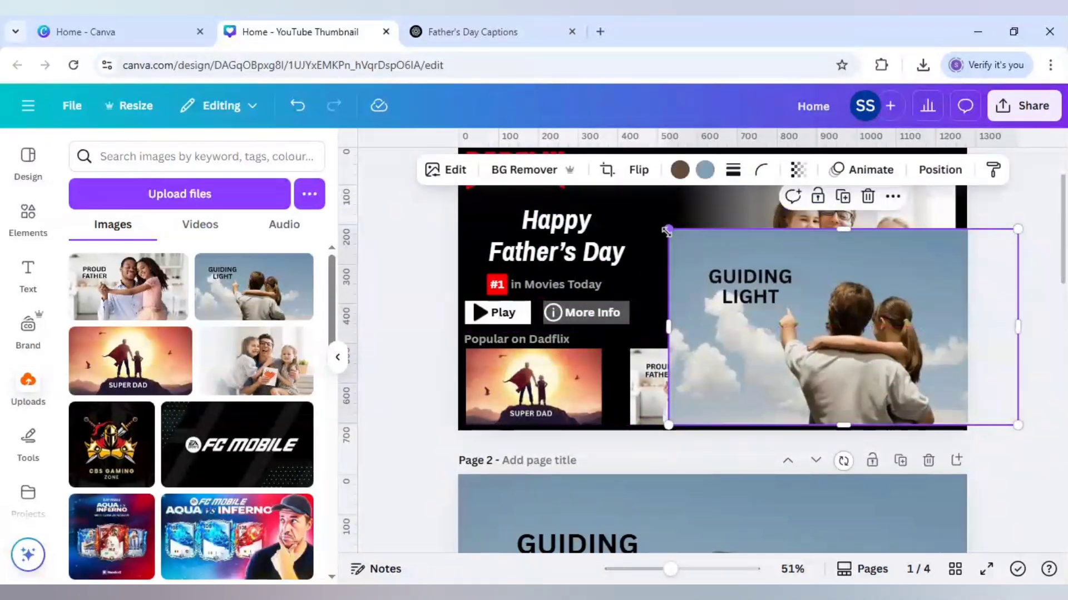
{"action": "left_click_drag", "start_coordinate": [669, 235], "coordinate": [859, 369]}
{"action": "left_click_drag", "start_coordinate": [659, 371], "coordinate": [674, 387]}
{"action": "left_click", "coordinate": [846, 395]}
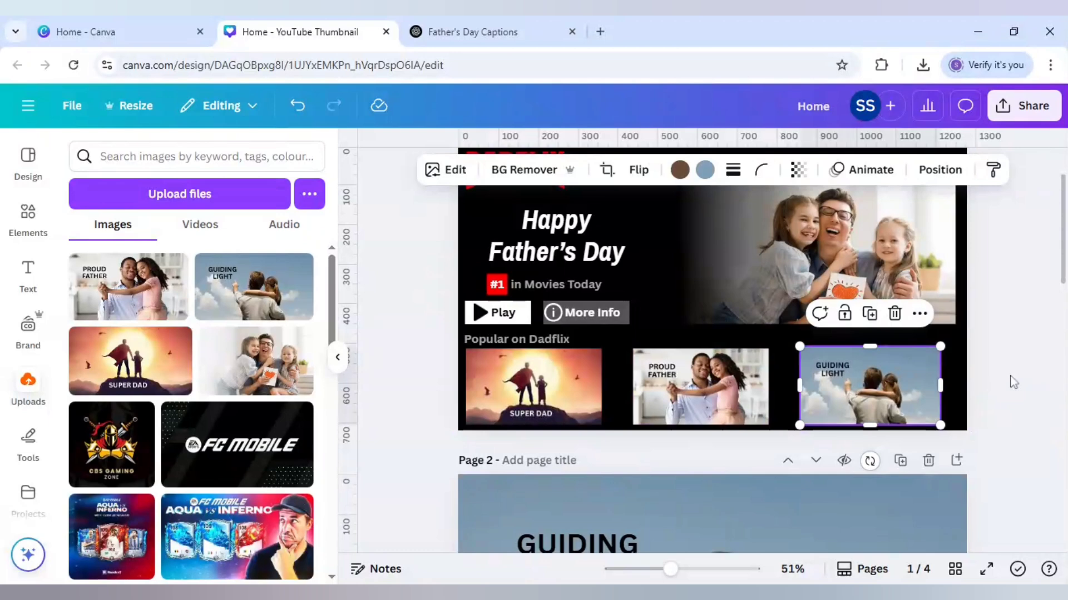
Step: Select all three thumbnails together and try shifting the row sideways to centre it on page 1
{"action": "left_click", "coordinate": [527, 382]}
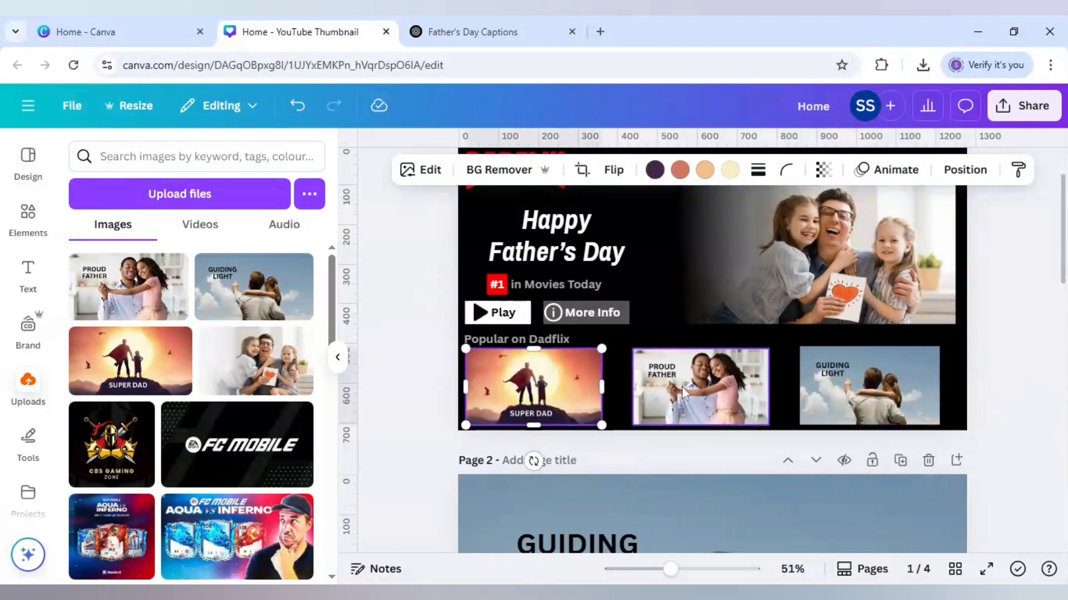
{"action": "left_click", "coordinate": [701, 387], "text": "shift"}
{"action": "left_click", "coordinate": [900, 393], "text": "shift"}
{"action": "key", "text": "Right"}
{"action": "key", "text": "Right"}
{"action": "key", "text": "Right"}
{"action": "key", "text": "Right"}
{"action": "key", "text": "Right"}
{"action": "key", "text": "Right"}
{"action": "key", "text": "Right"}
{"action": "key", "text": "Right"}
{"action": "key", "text": "Right"}
{"action": "key", "text": "Right"}
{"action": "key", "text": "Right"}
{"action": "key", "text": "Right"}
{"action": "key", "text": "Right"}
{"action": "key", "text": "Right"}
{"action": "key", "text": "Right"}
{"action": "key", "text": "Right"}
{"action": "key", "text": "Right"}
{"action": "key", "text": "Right"}
{"action": "key", "text": "Right"}
{"action": "key", "text": "Right"}
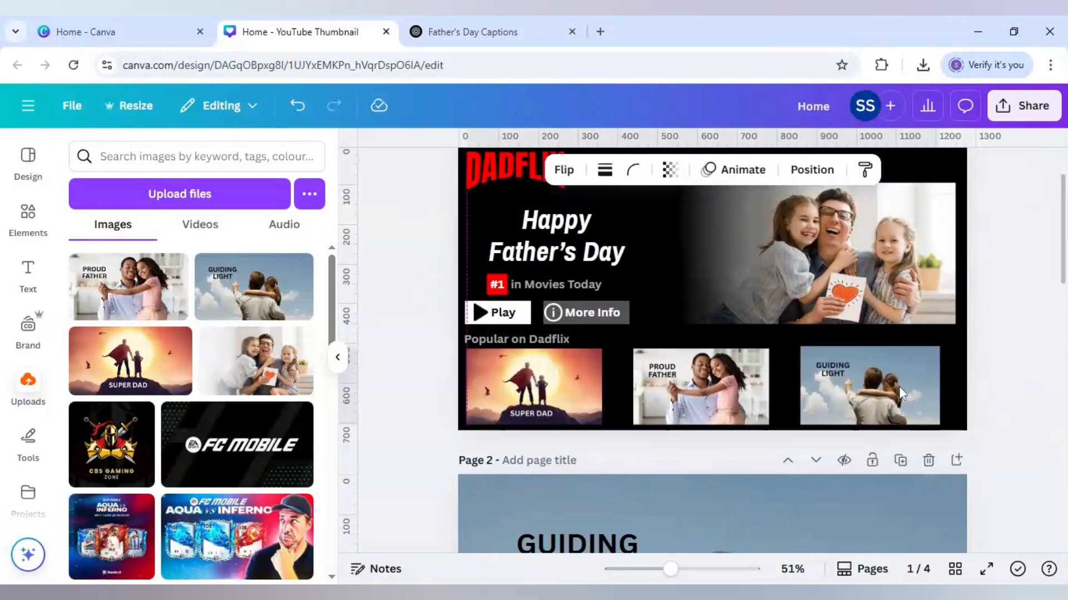
{"action": "key", "text": "Left"}
{"action": "key", "text": "Left"}
{"action": "key", "text": "Left"}
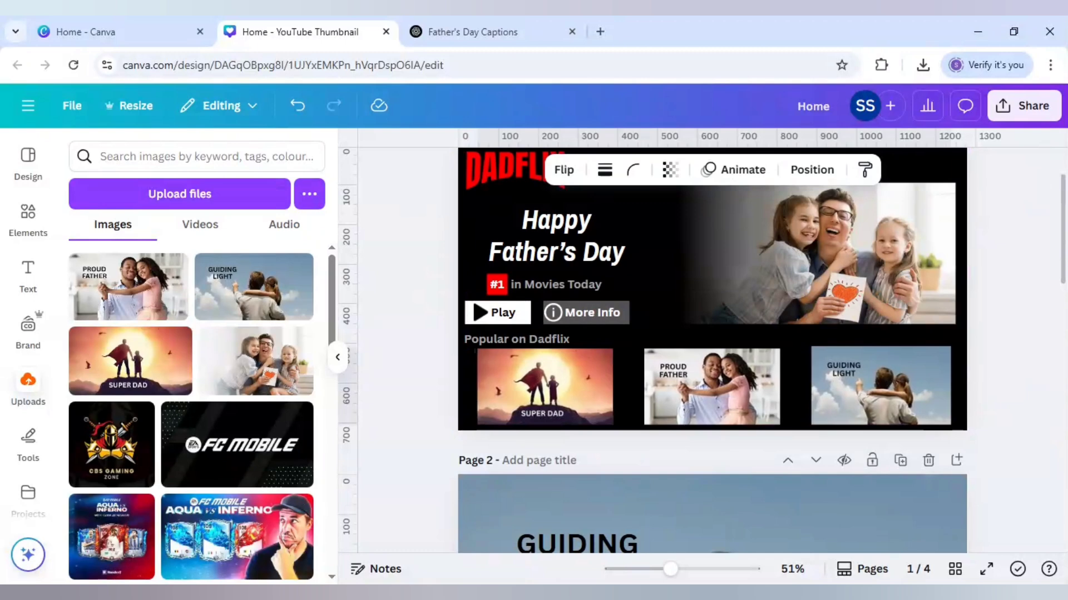
{"action": "key", "text": "Left"}
{"action": "key", "text": "Left"}
{"action": "key", "text": "Left"}
{"action": "key", "text": "Left"}
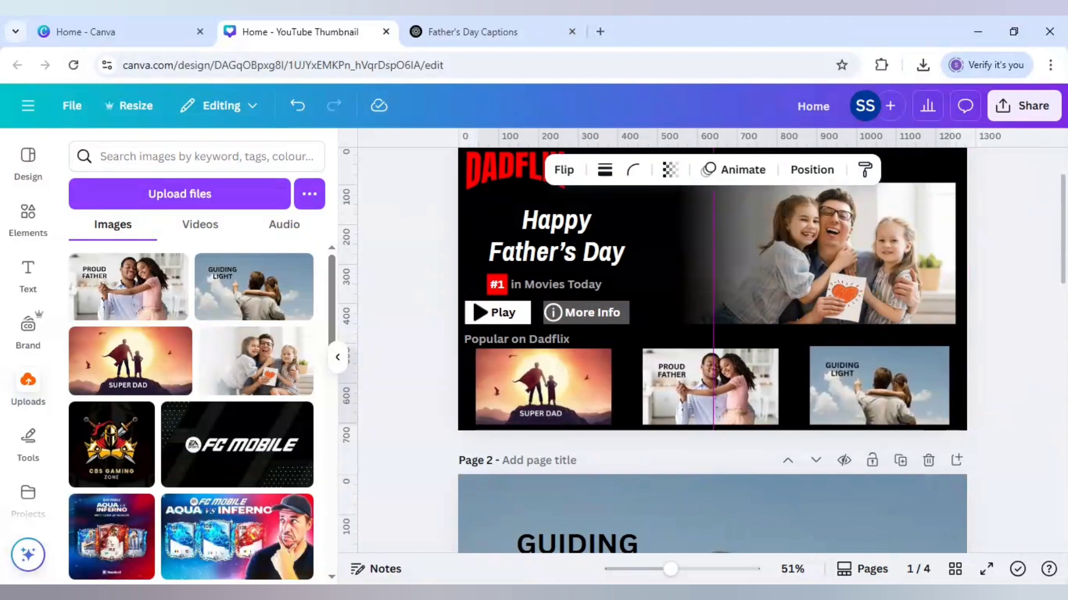
{"action": "key", "text": "Left"}
{"action": "key", "text": "Left"}
{"action": "key", "text": "Left"}
{"action": "key", "text": "Left"}
{"action": "key", "text": "Left"}
{"action": "key", "text": "Left"}
{"action": "key", "text": "Left"}
{"action": "key", "text": "Left"}
{"action": "key", "text": "Left"}
{"action": "key", "text": "Left"}
{"action": "key", "text": "Left"}
{"action": "key", "text": "Left"}
{"action": "key", "text": "Left"}
{"action": "key", "text": "Left"}
{"action": "key", "text": "Left"}
{"action": "key", "text": "Left"}
{"action": "key", "text": "Left"}
{"action": "key", "text": "Left"}
{"action": "key", "text": "Left"}
{"action": "key", "text": "Left"}
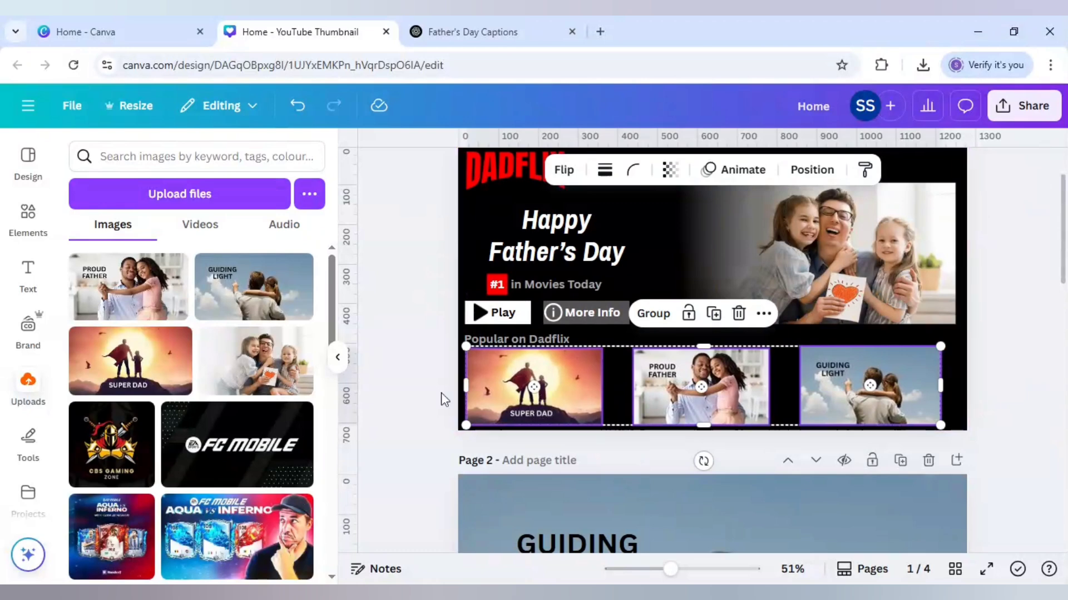
{"action": "left_click", "coordinate": [374, 385]}
{"action": "scroll", "coordinate": [375, 385], "scroll_direction": "up", "scroll_amount": 2}
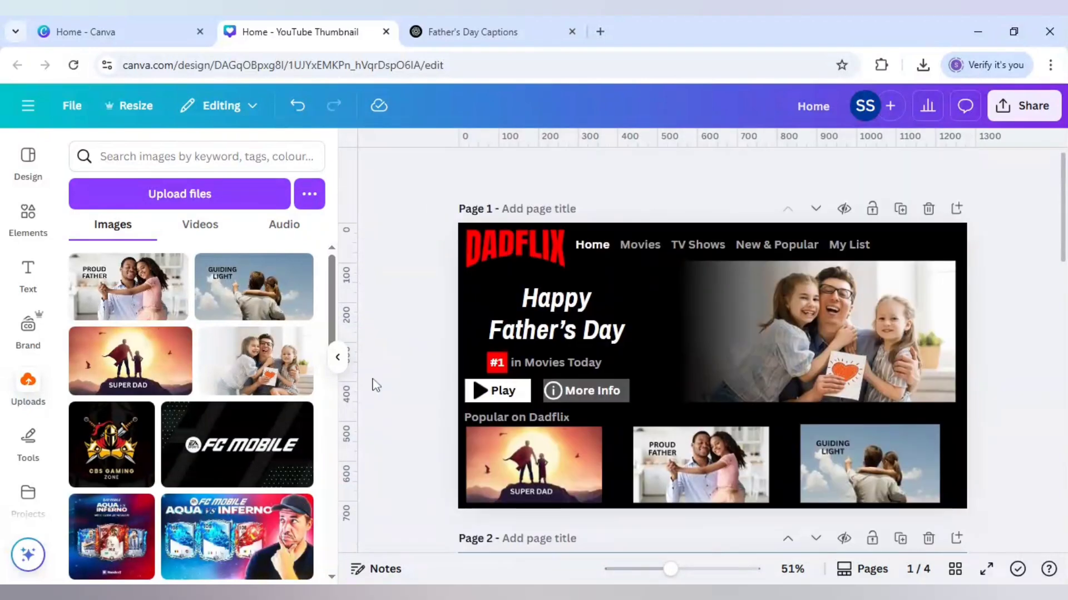